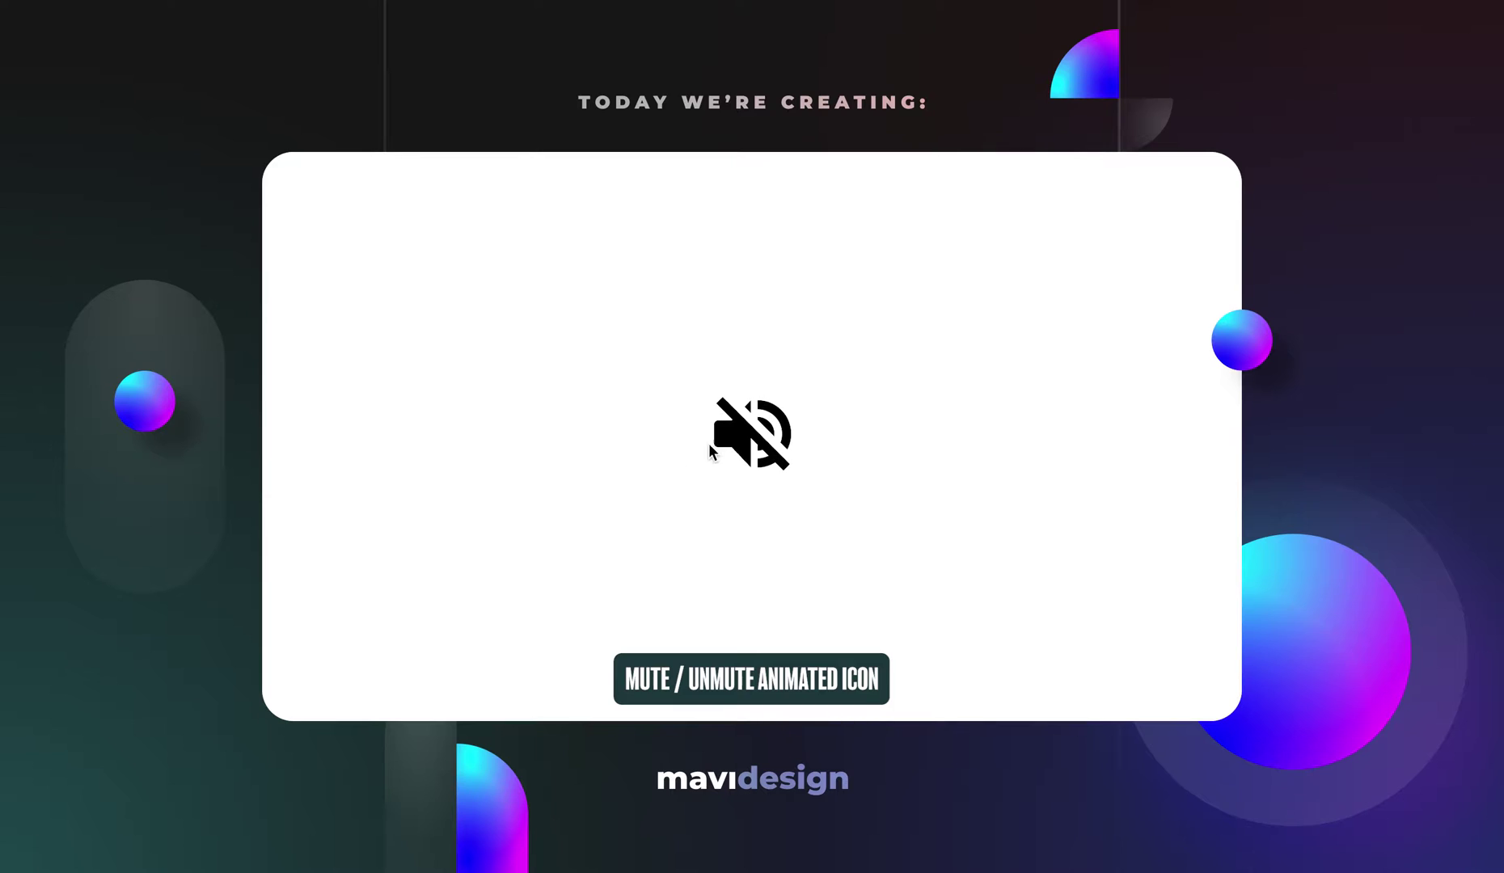
Toggle the prototype icon back and forth between sound-on and muted
click(710, 450)
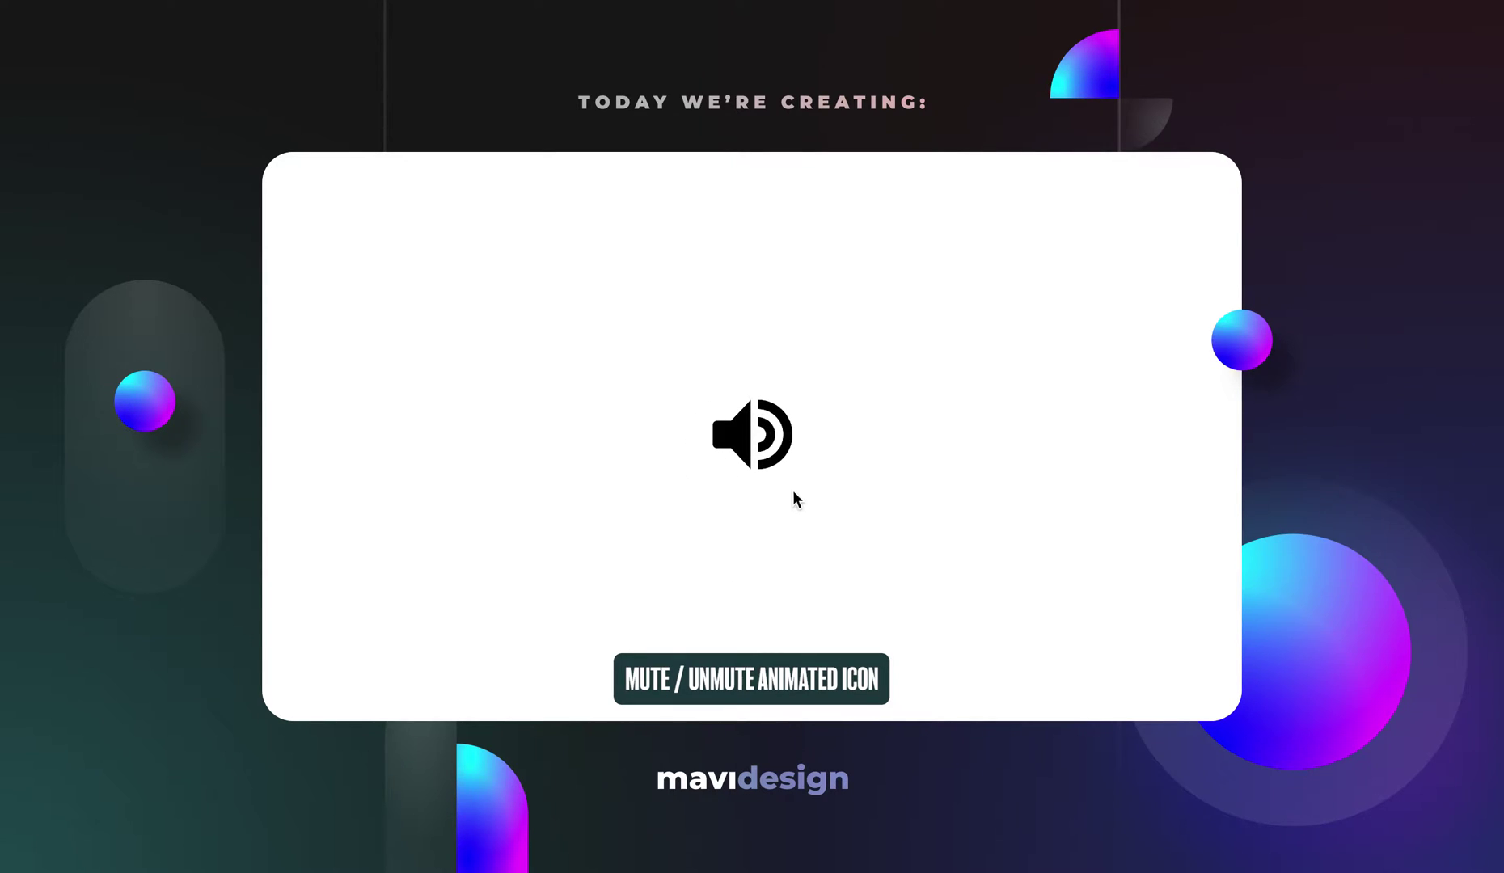
click(772, 470)
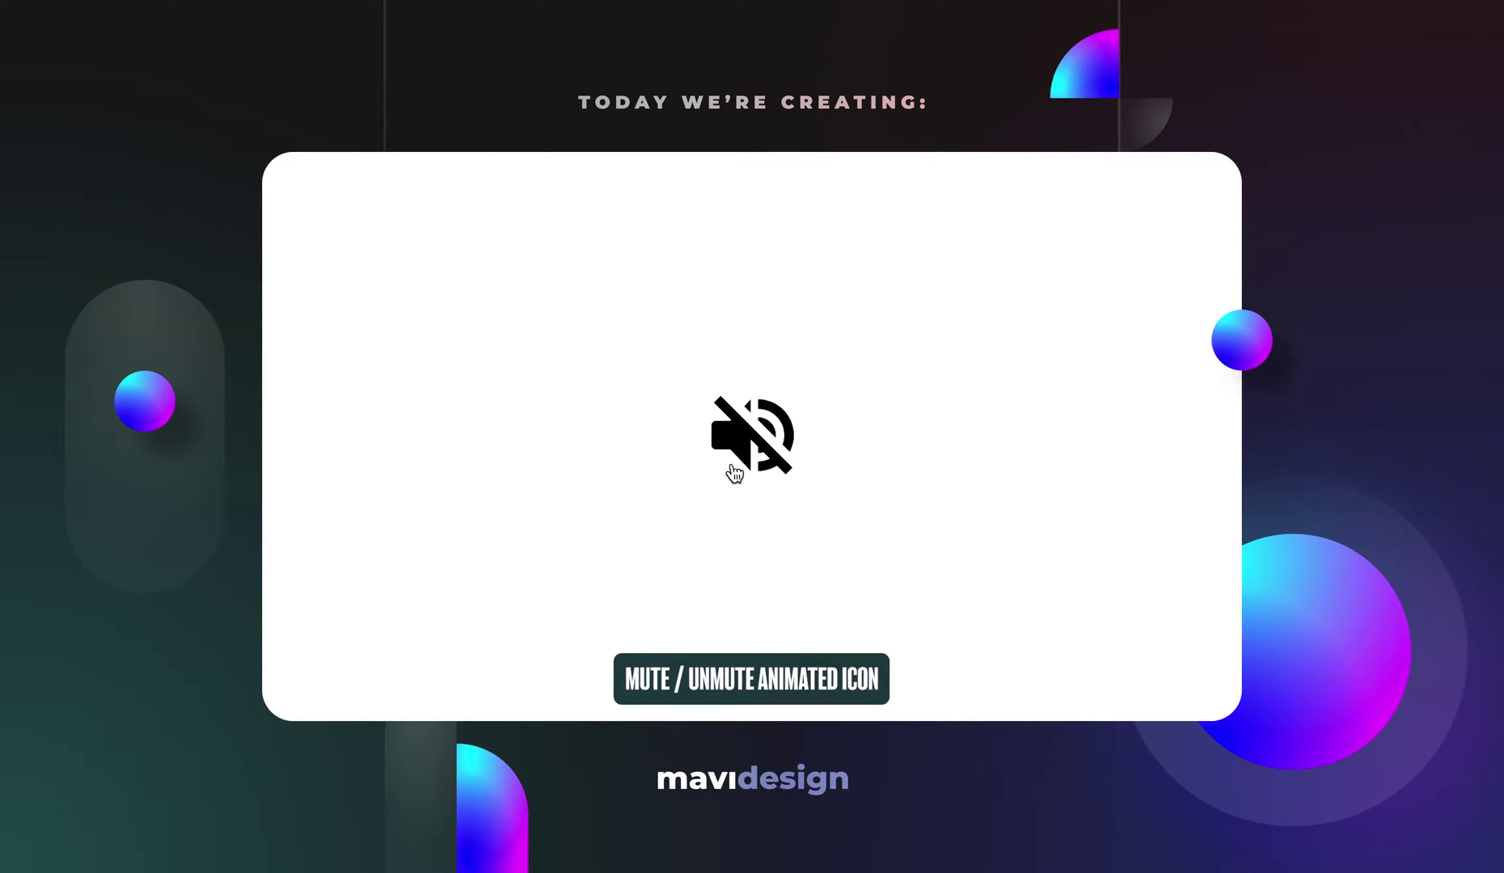
click(732, 469)
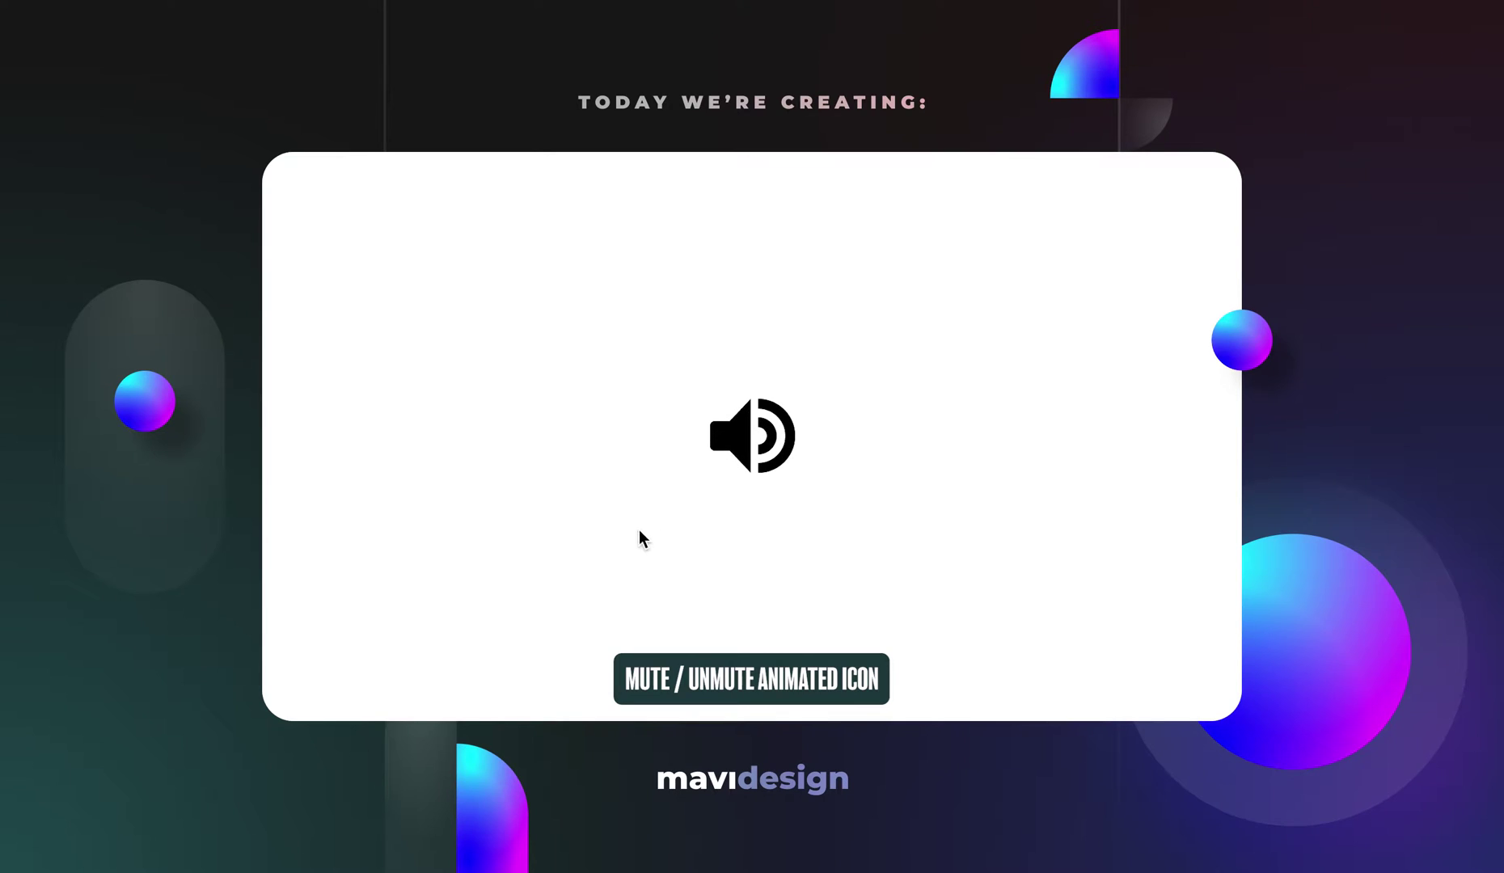
click(714, 460)
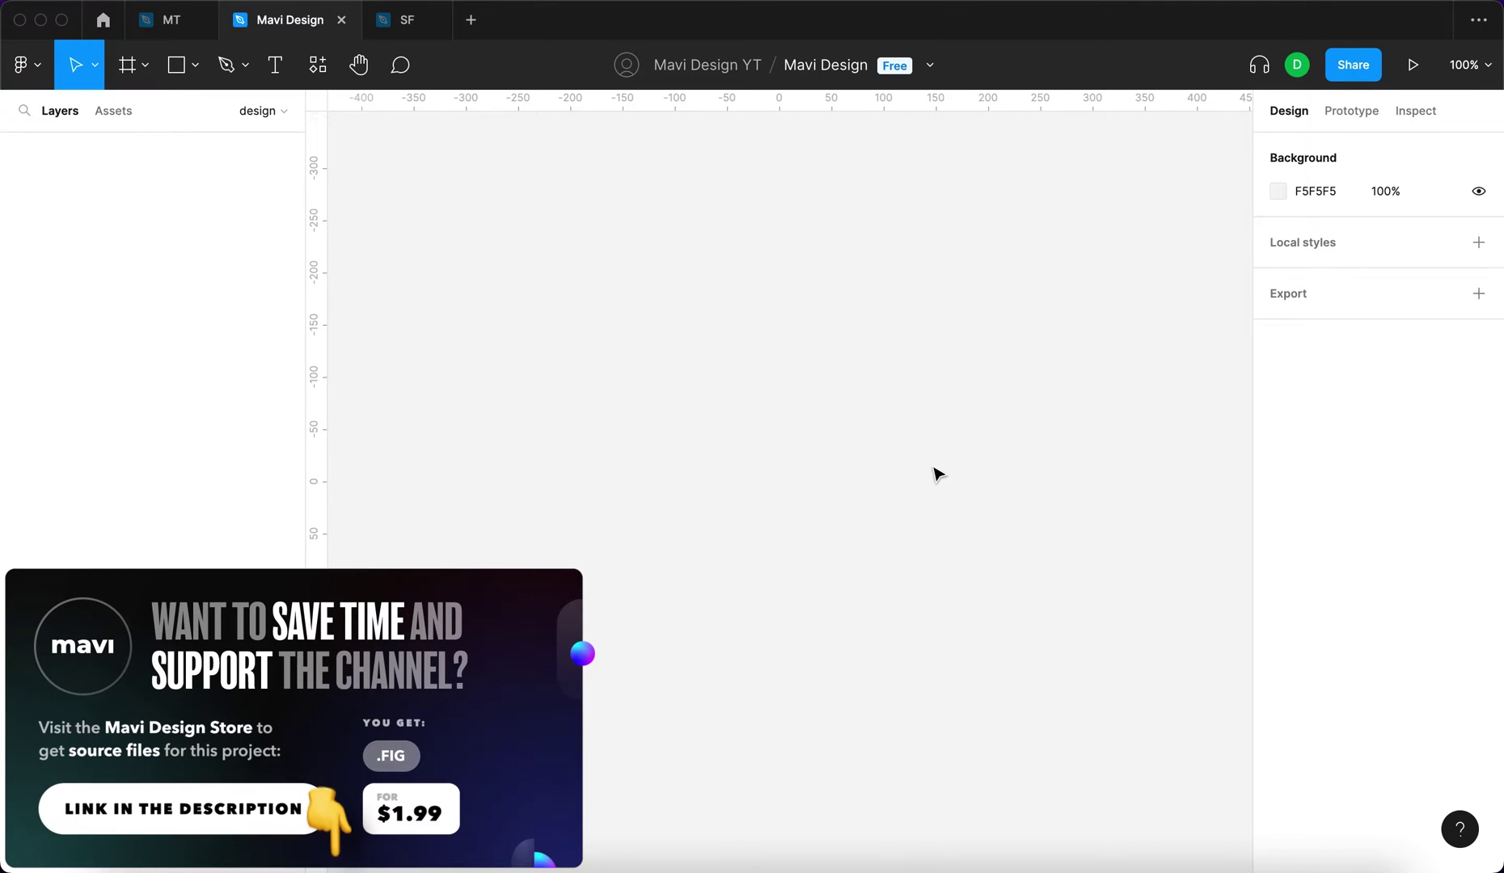
Draw a rectangle on the canvas and size it to 20×20
key(r)
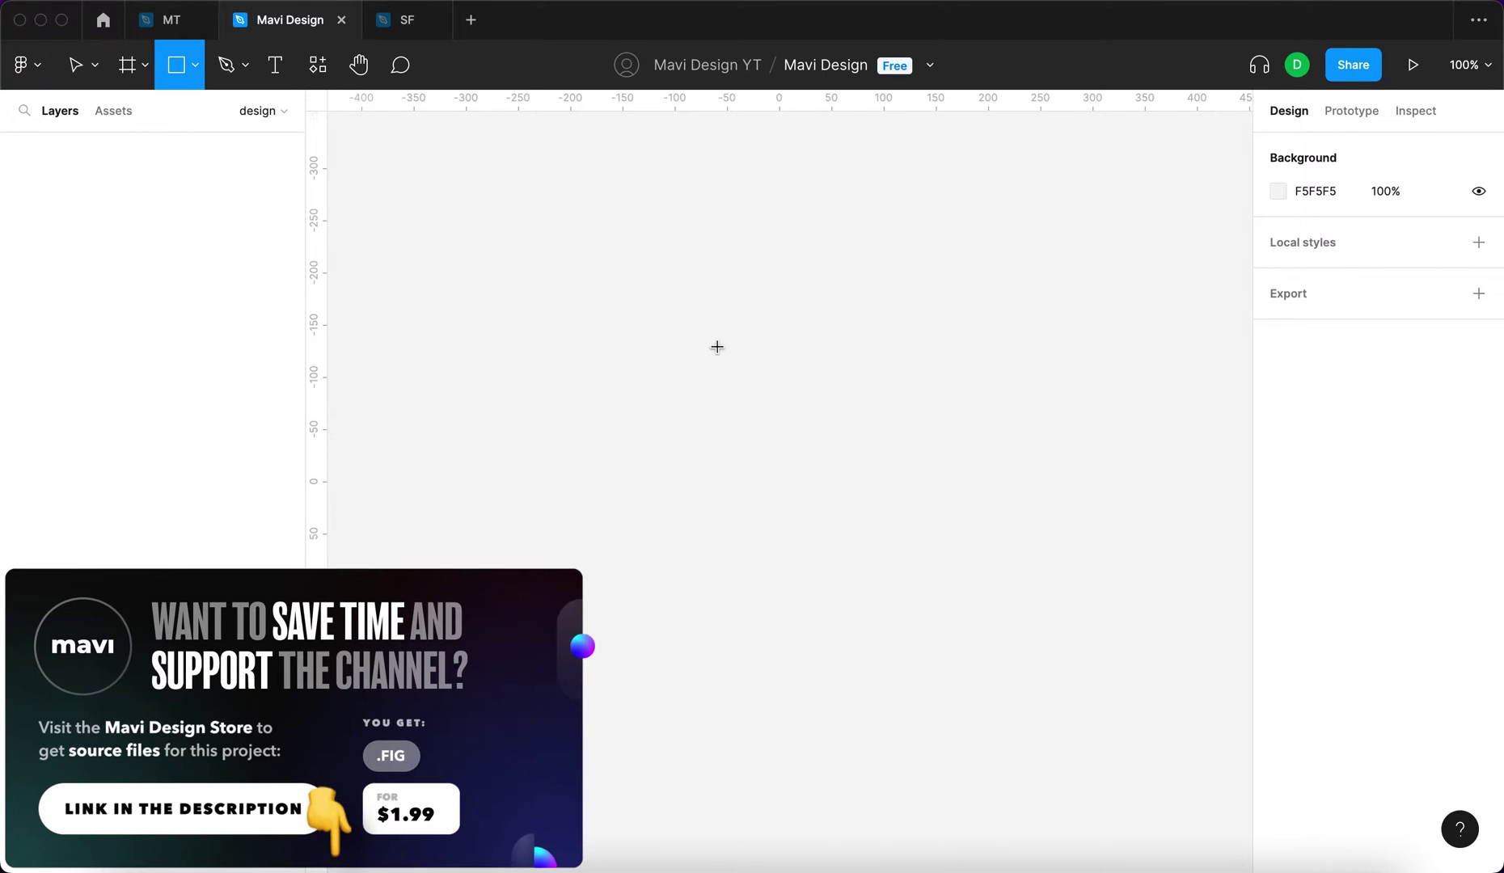
click(769, 351)
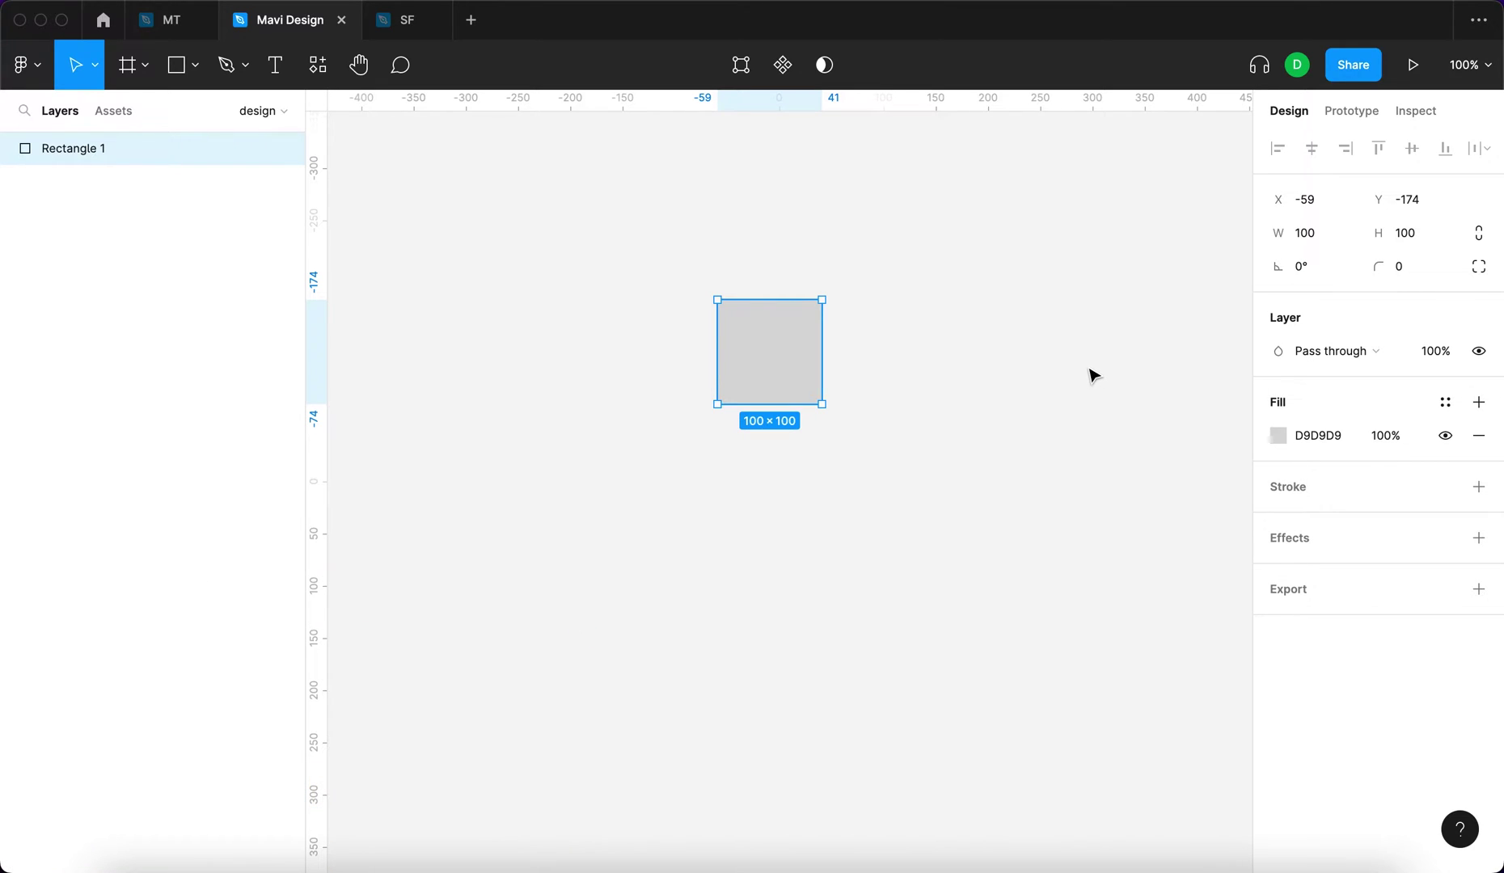
click(1336, 243)
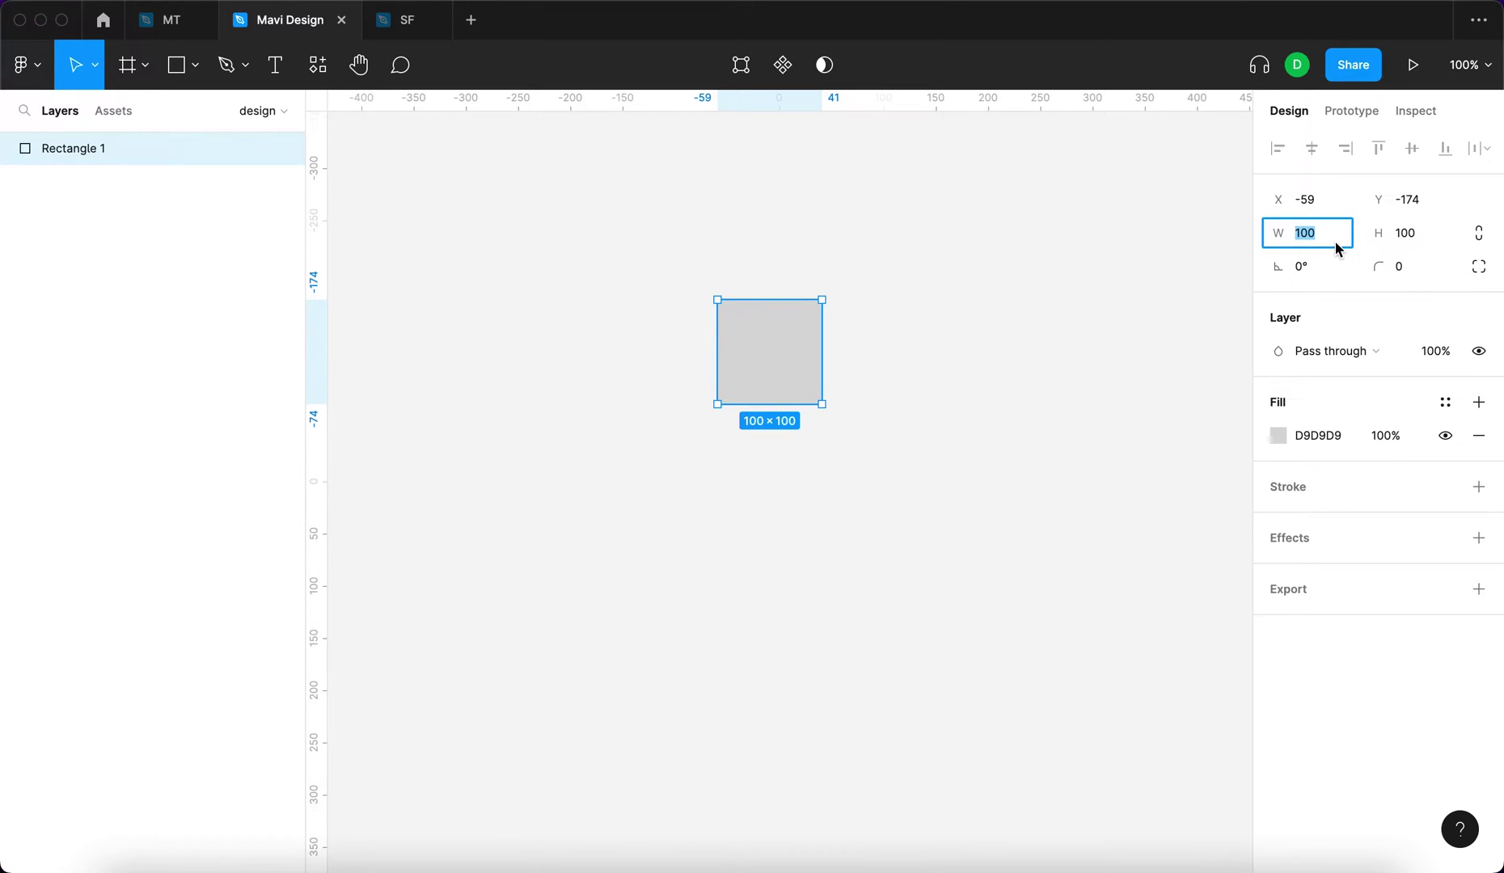
text(20)
key(Tab)
text(20)
key(Return)
key(shift+2)
Fill the square solid black (000000)
click(1293, 441)
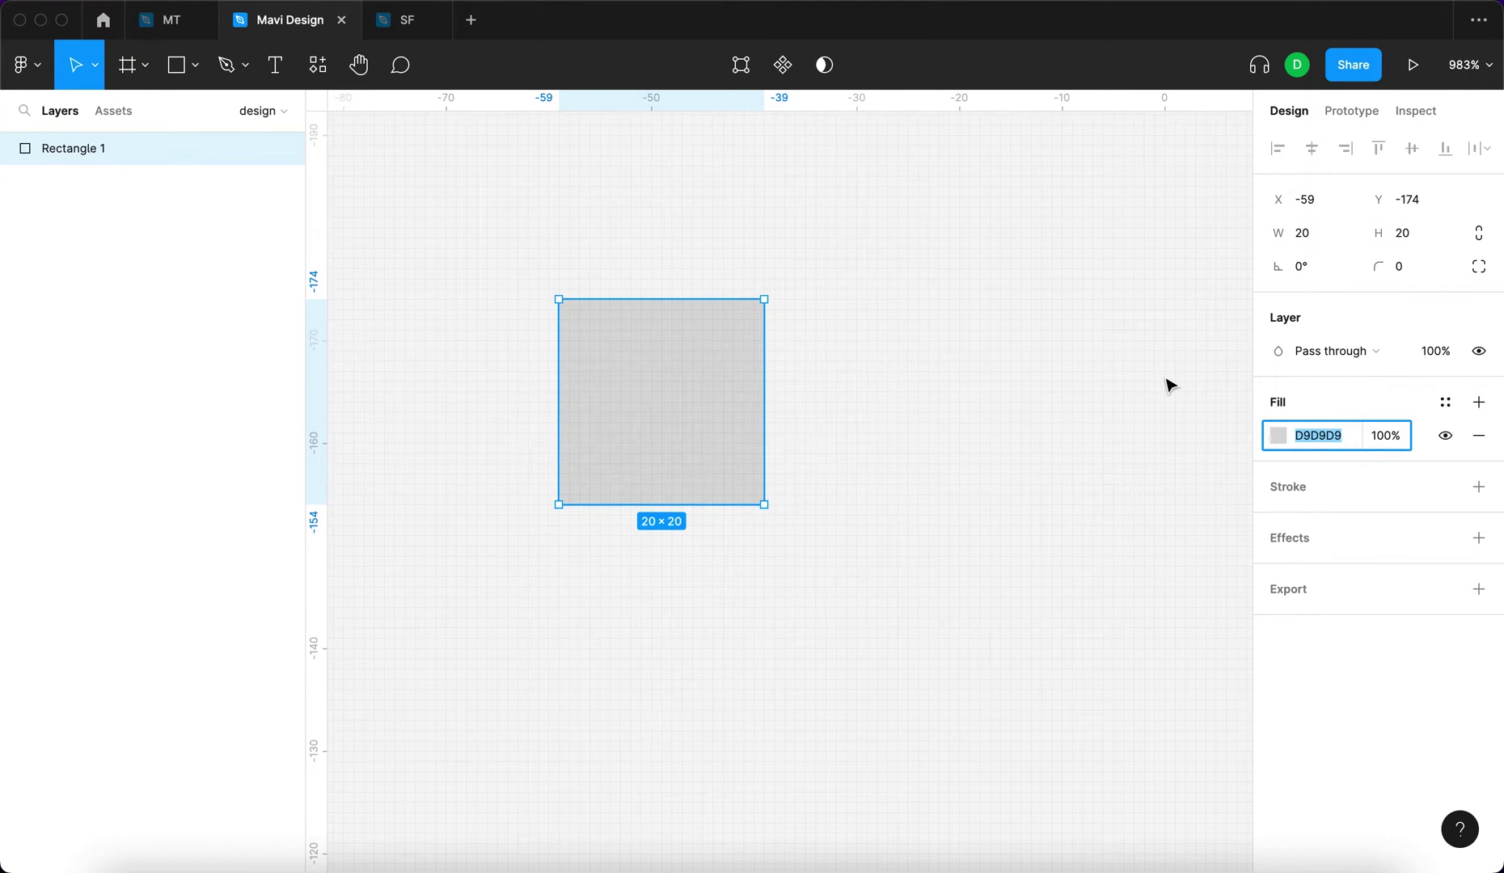
text(0)
key(Return)
click(932, 430)
click(722, 396)
scroll(722, 396, right, 2)
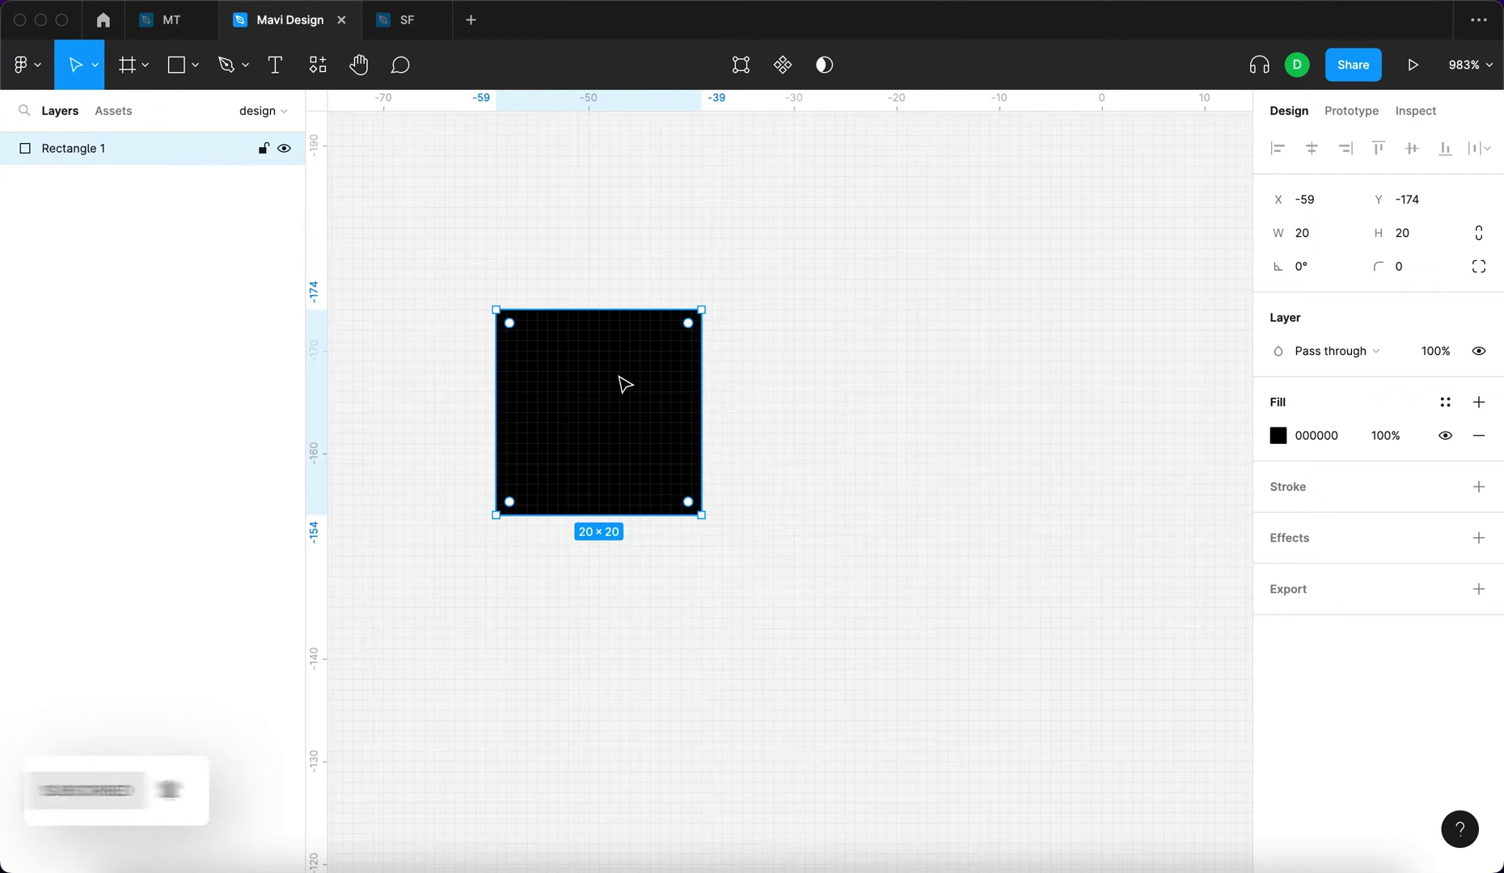
Duplicate the black square and place the copy touching its right side
key(super+d)
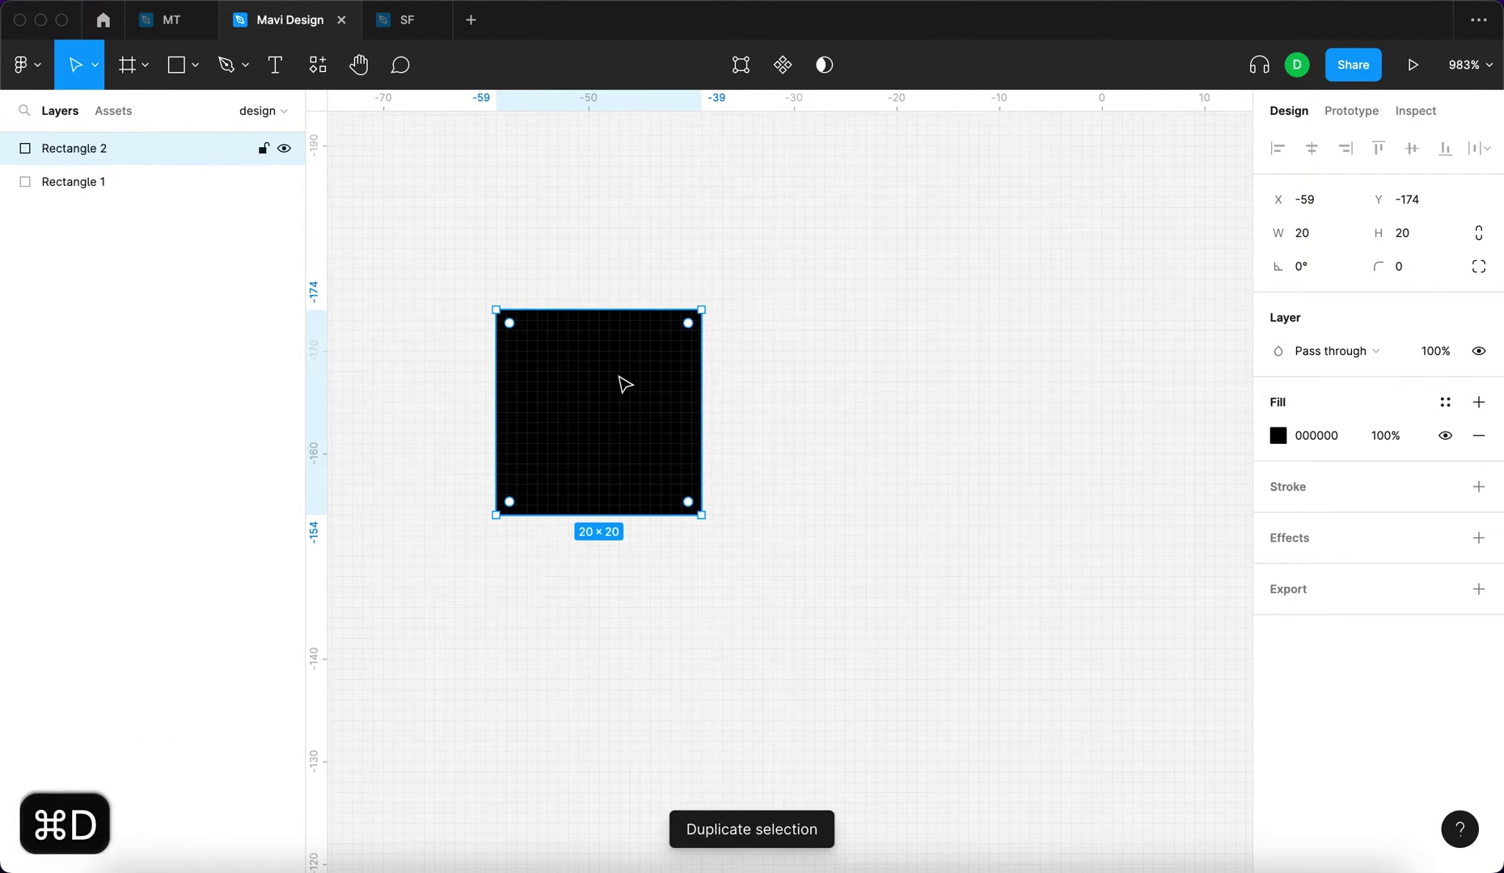
key(shift+Right)
key(shift+Right)
key(shift+Right)
key(shift+Left)
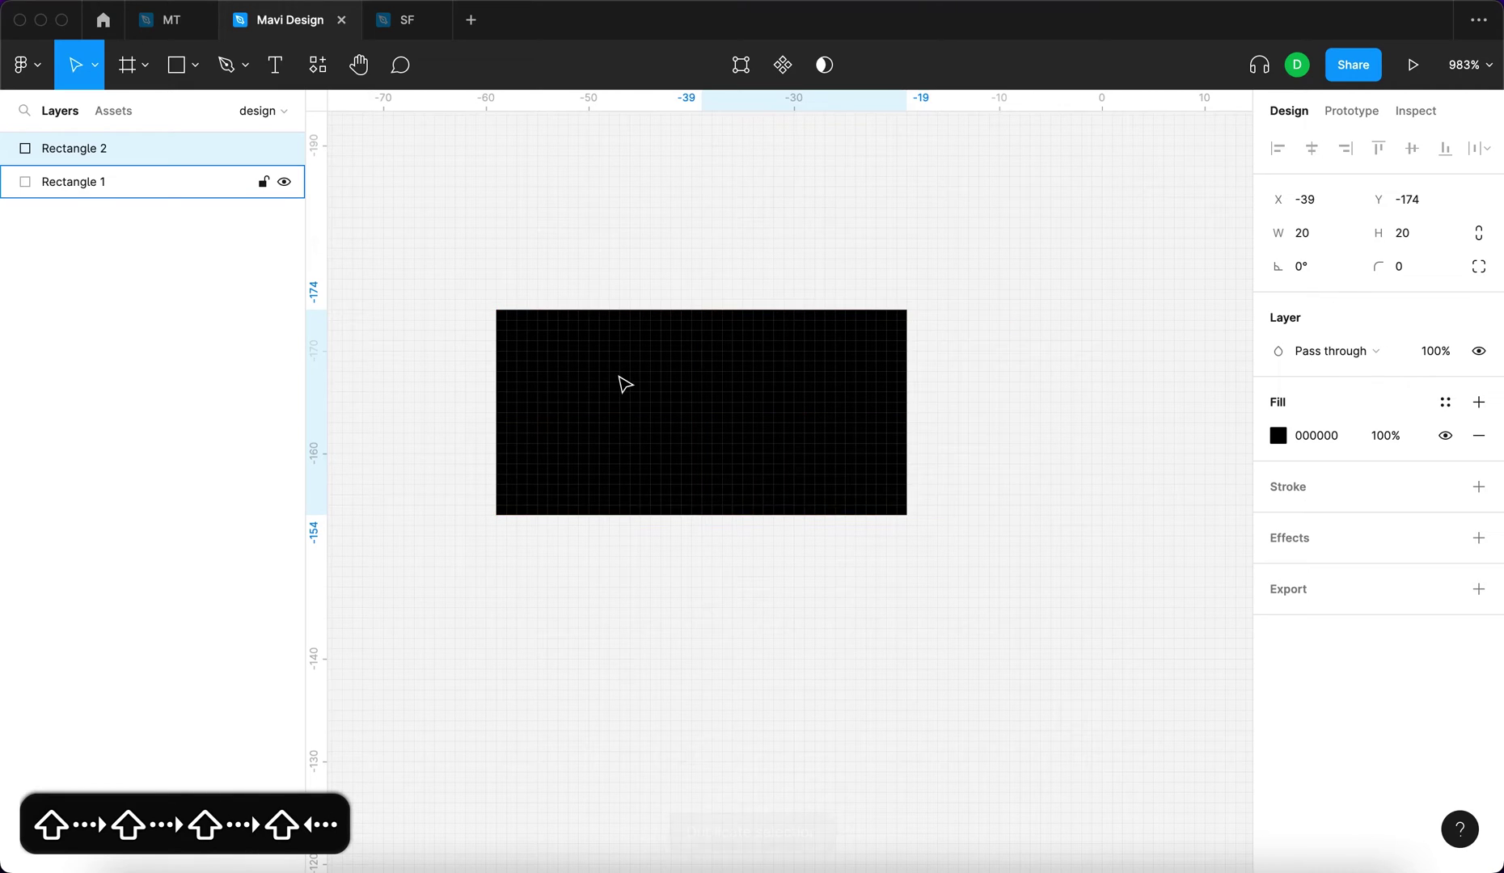
key(Right)
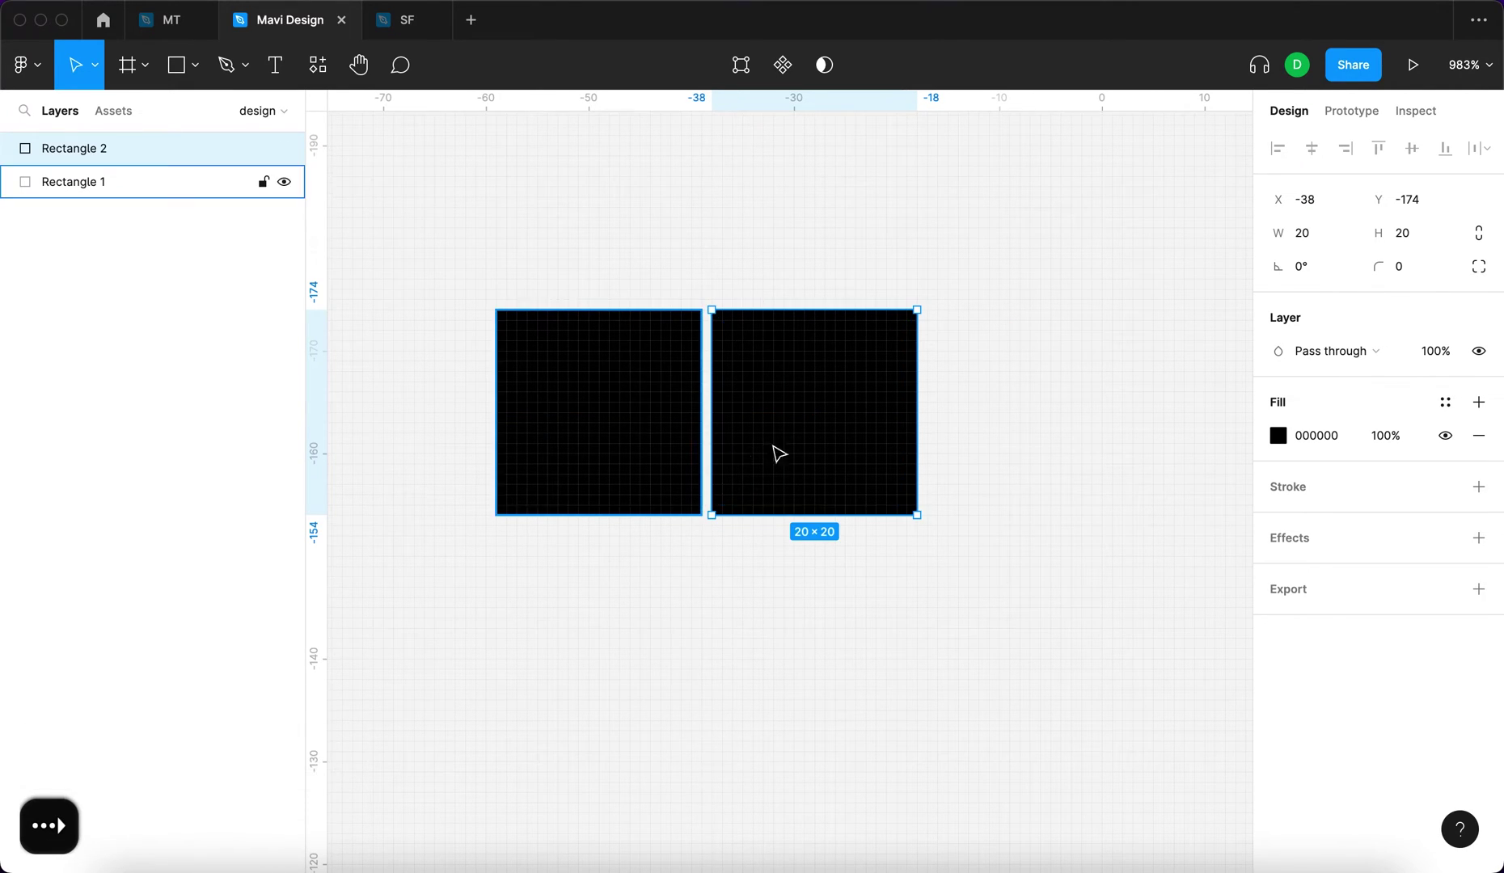
key(Left)
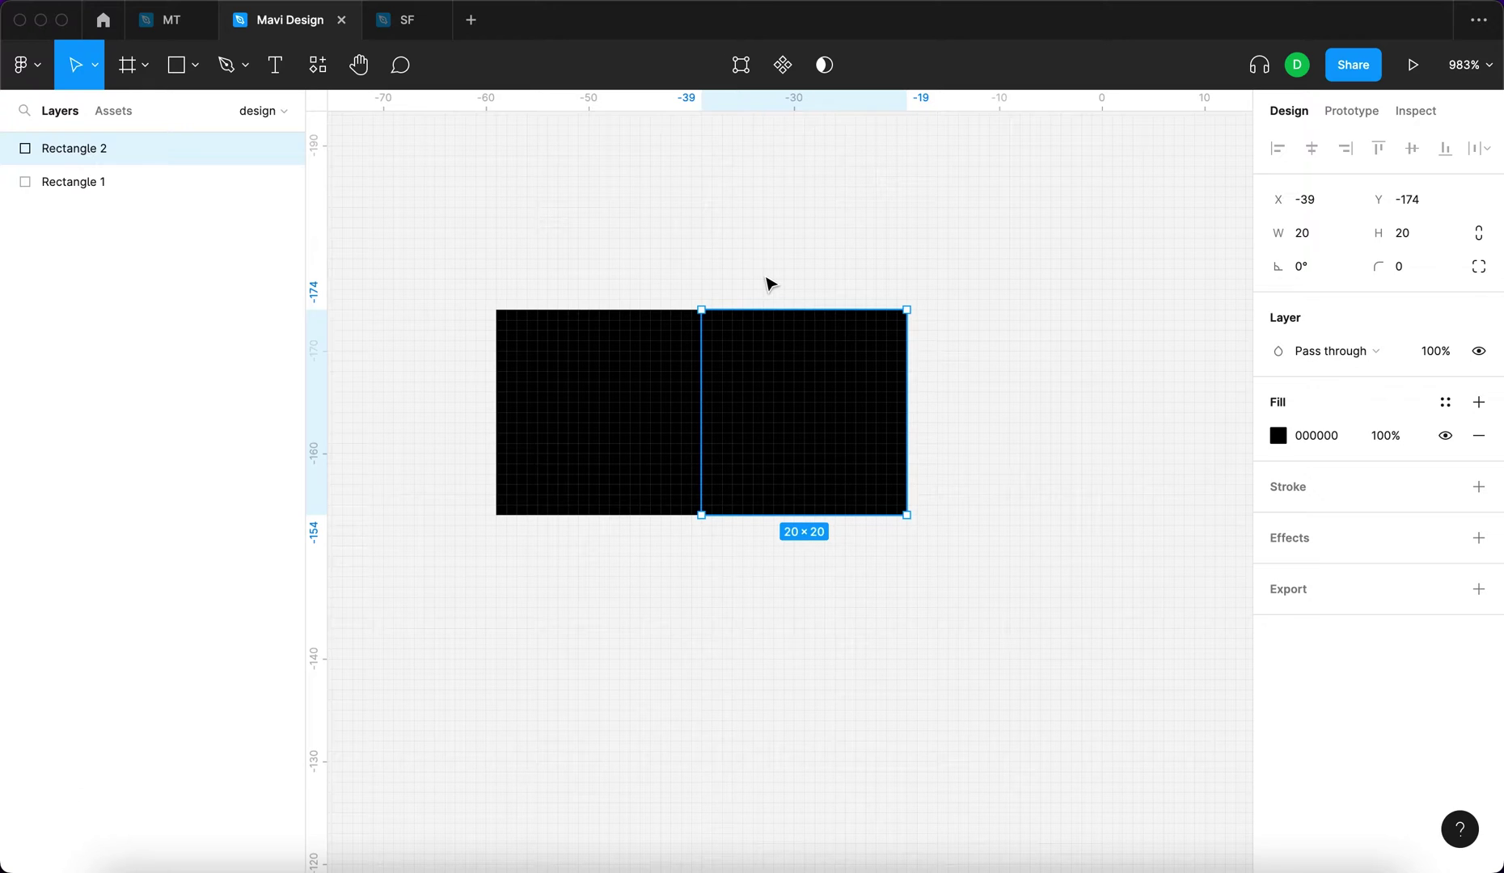
Raise the copy's top-right corner point up to -194
key(Return)
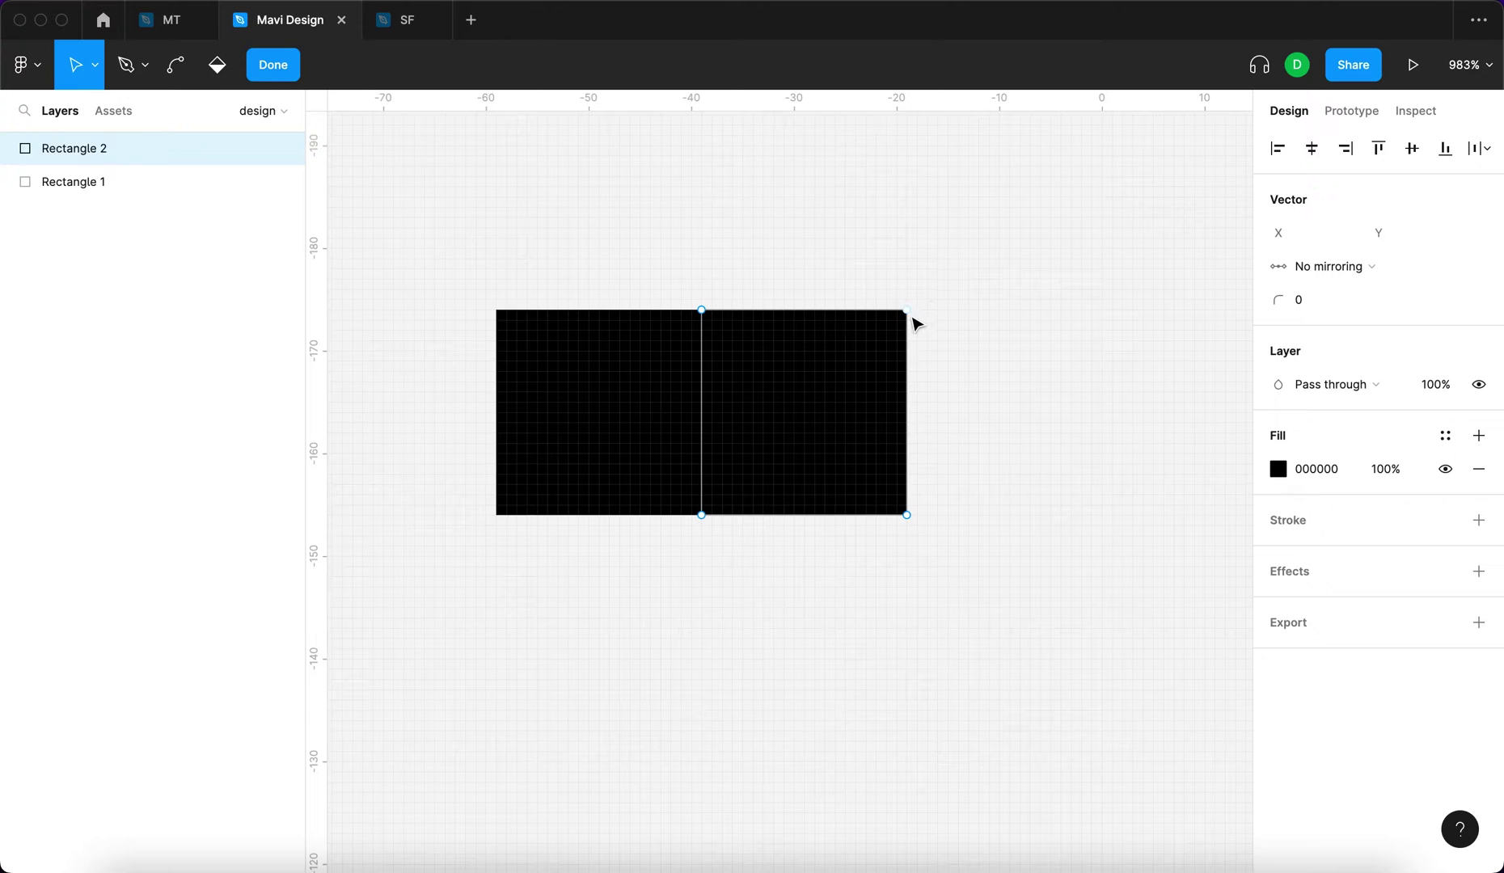
click(908, 312)
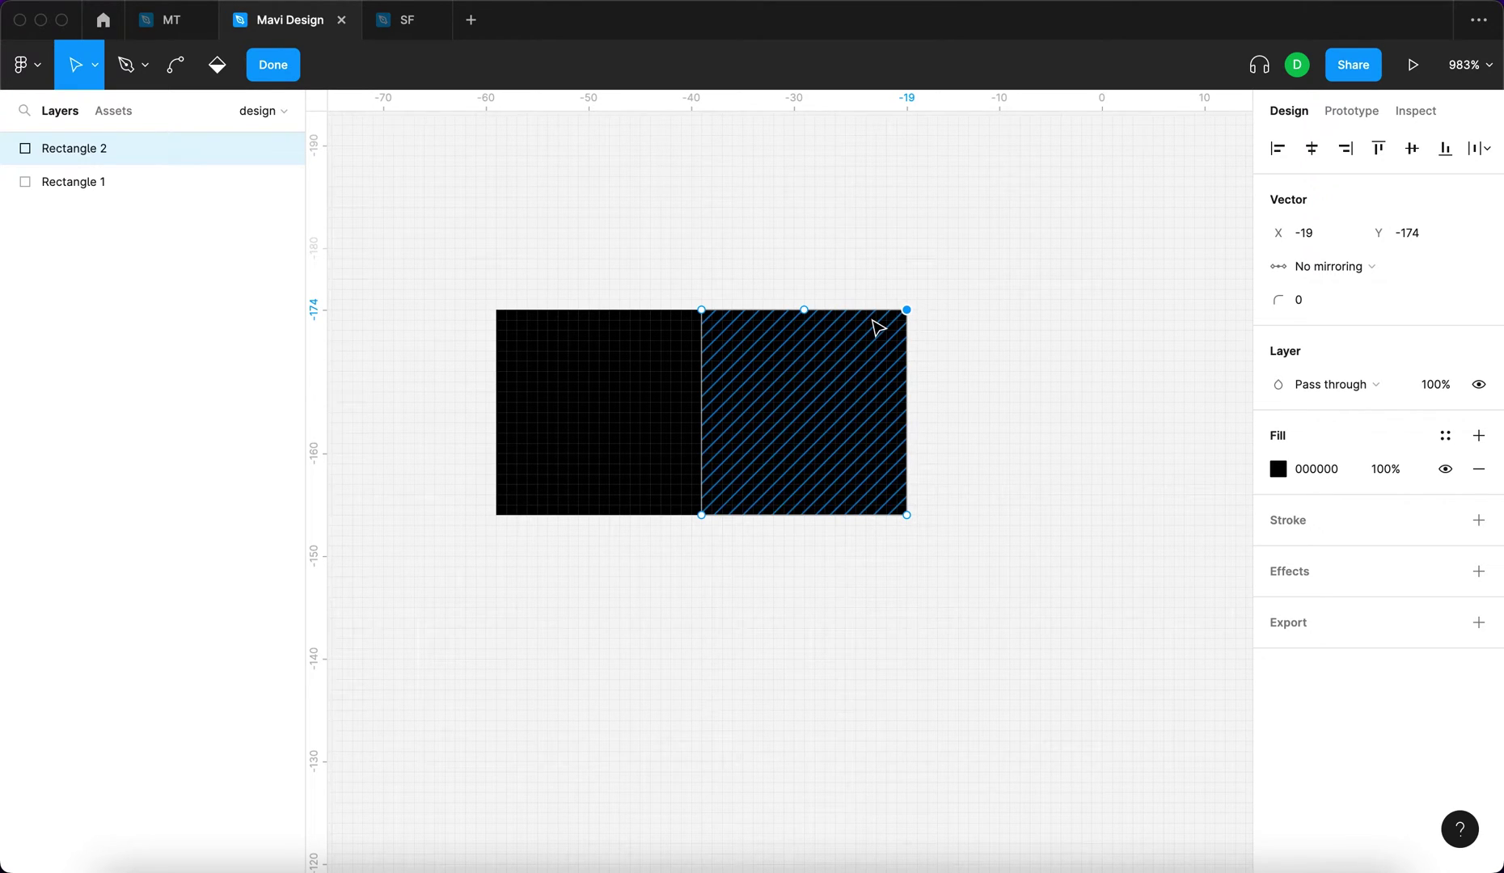
key(shift+Up)
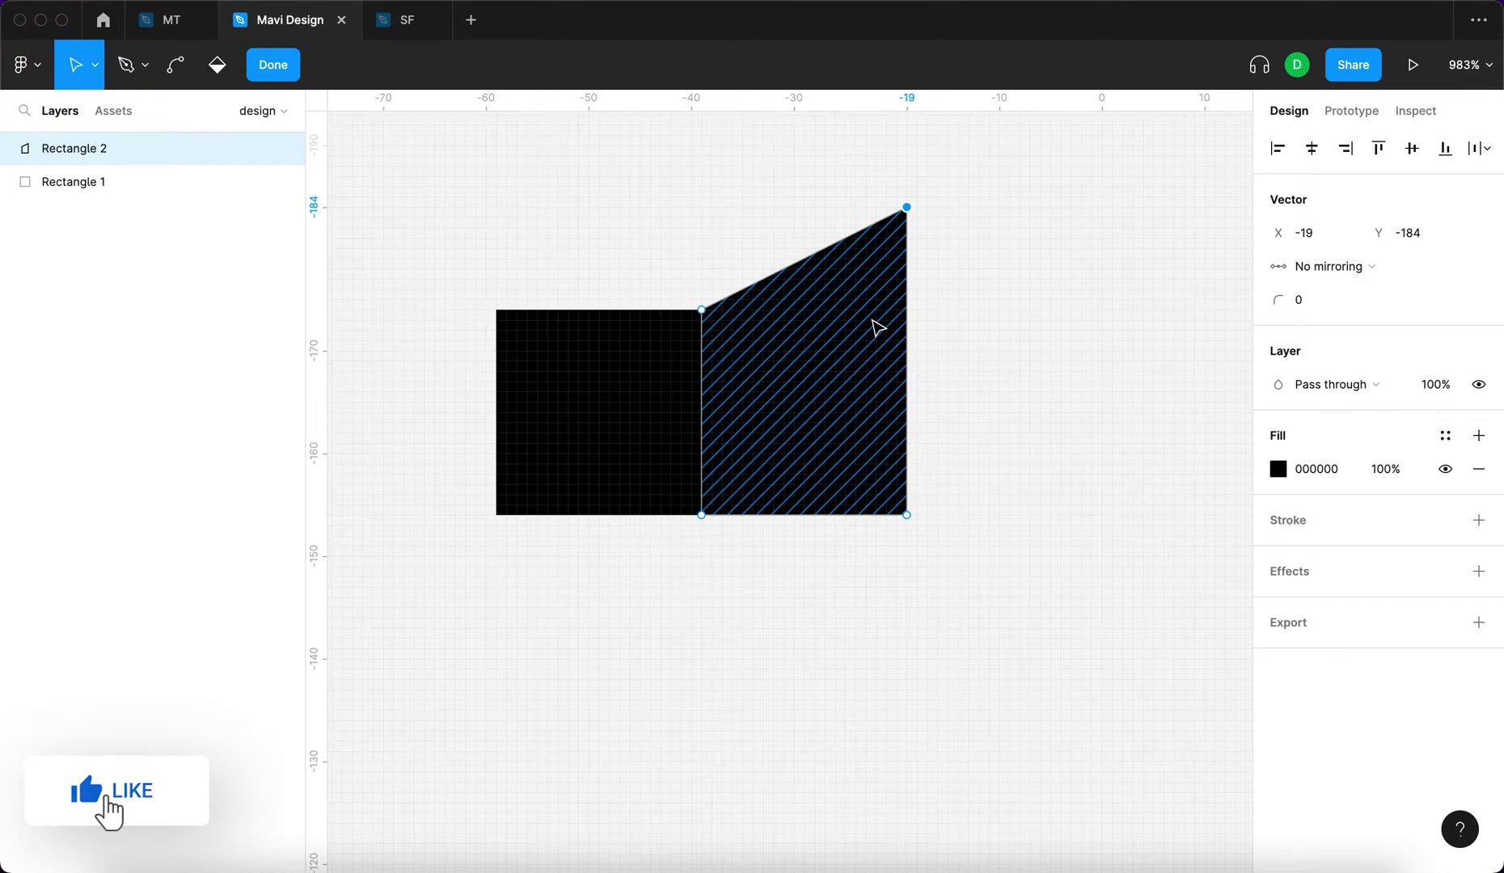
key(shift+Up)
key(minus)
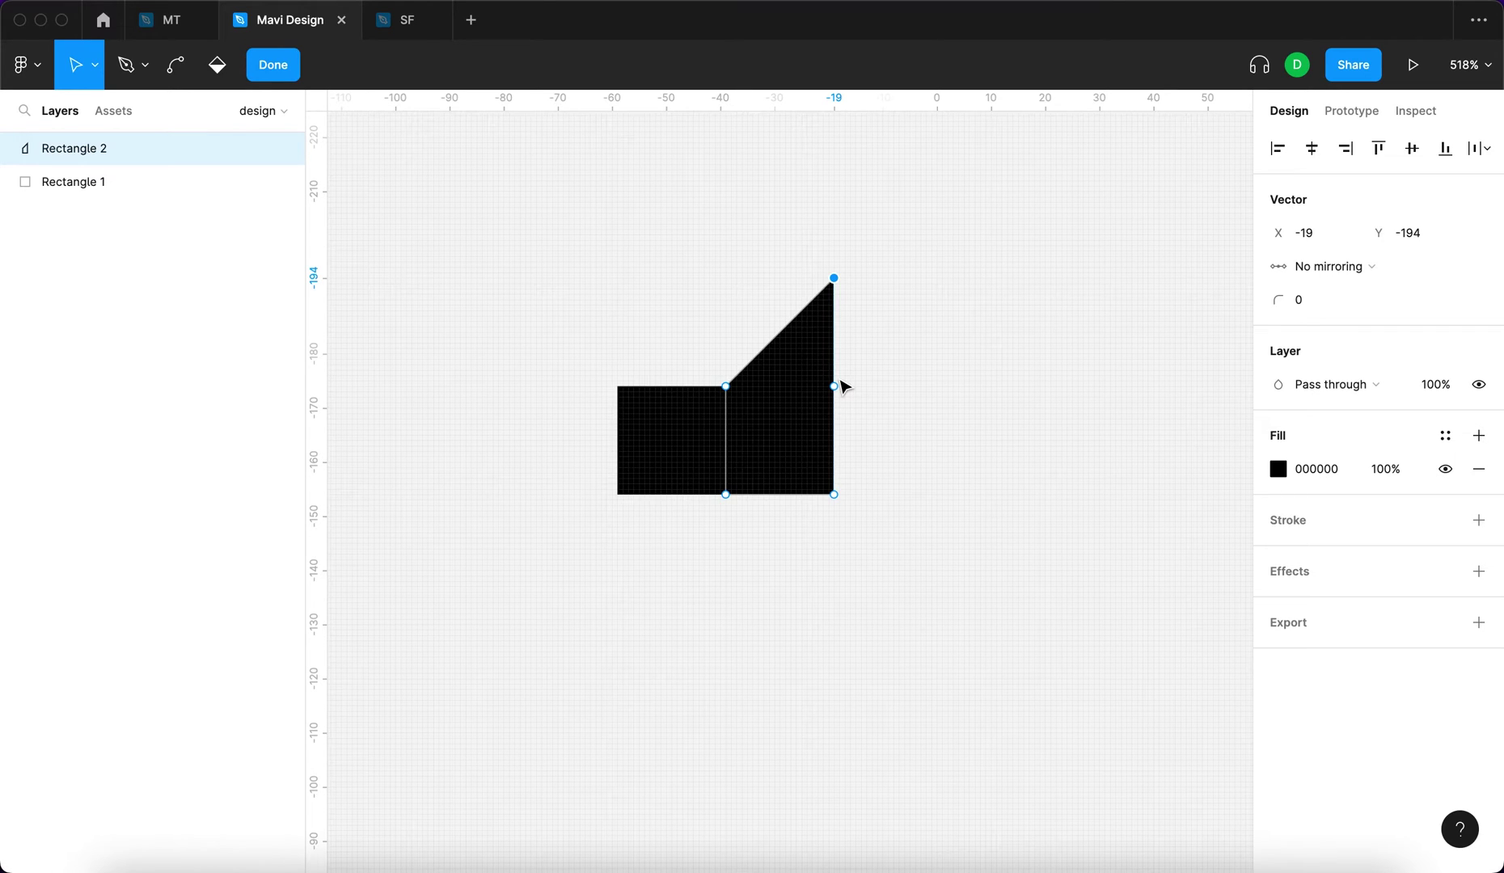
key(shift+Return)
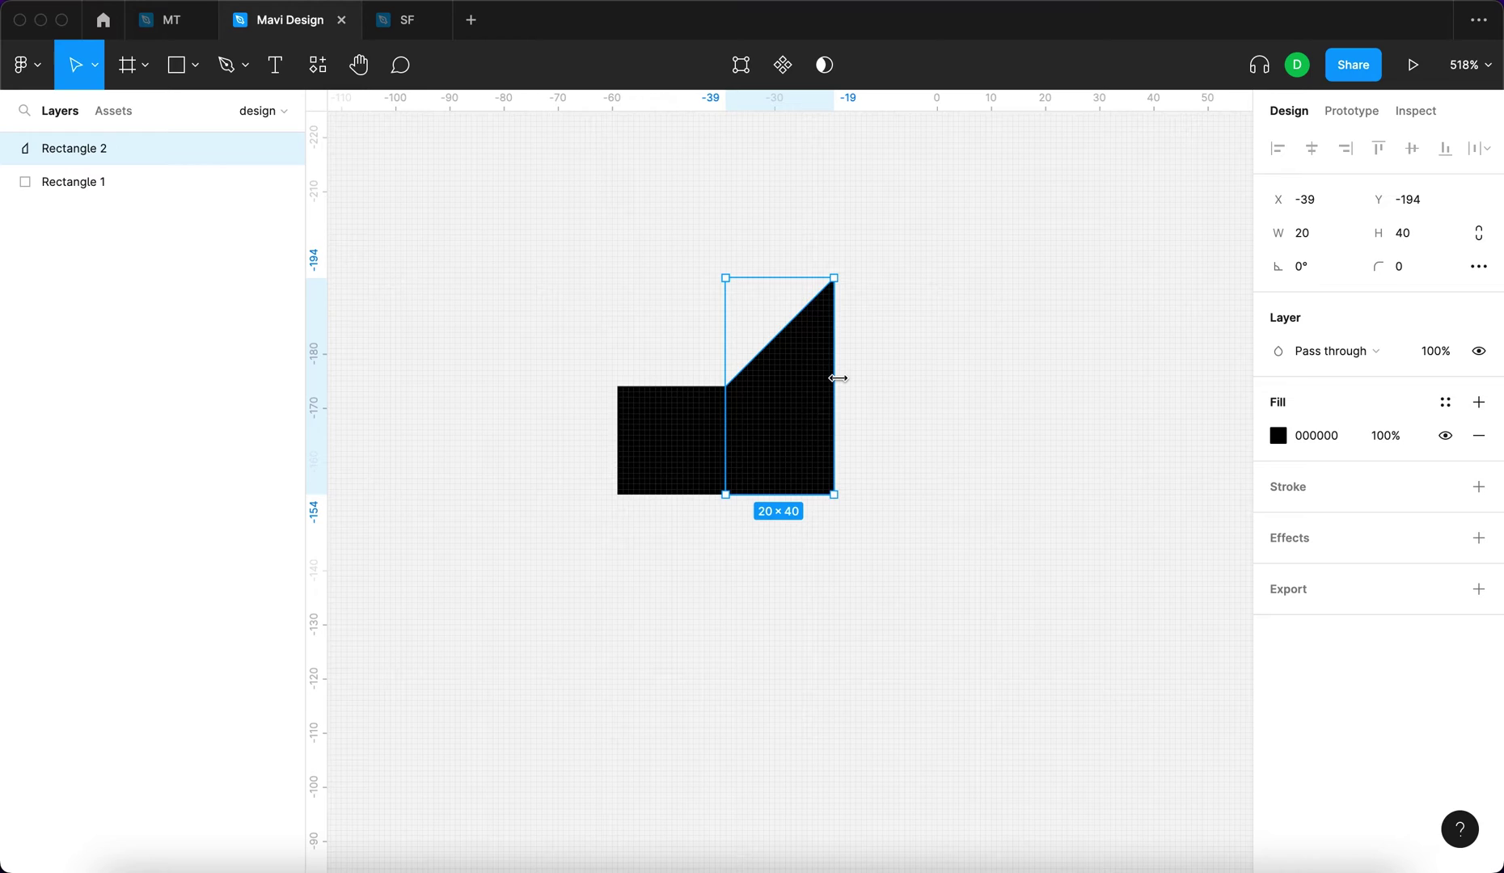
Lower the copy's bottom-right corner point by 20 units to flare the cone
key(Return)
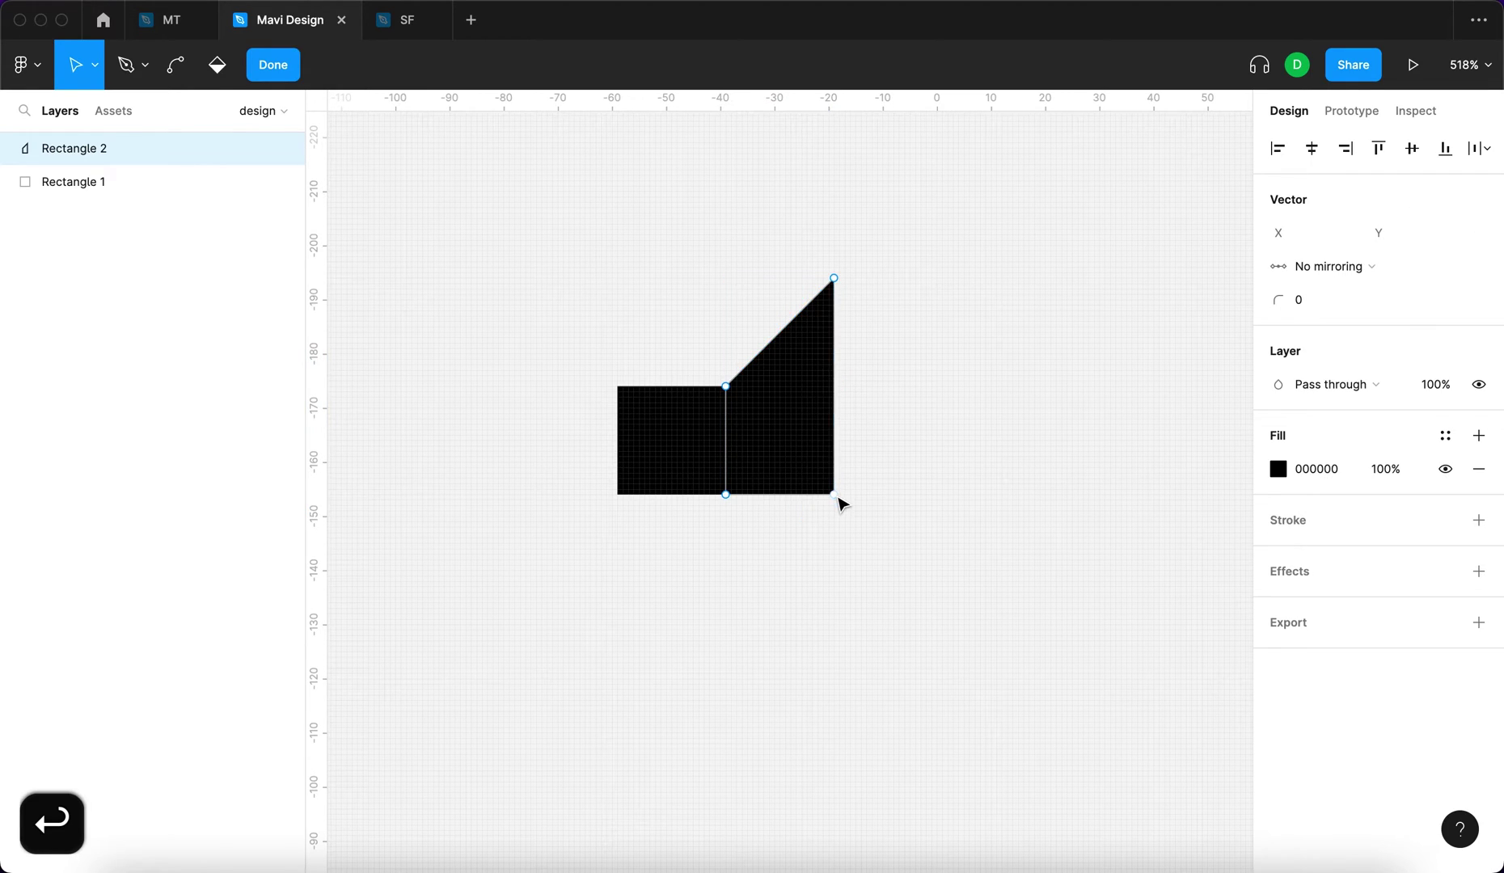
click(834, 495)
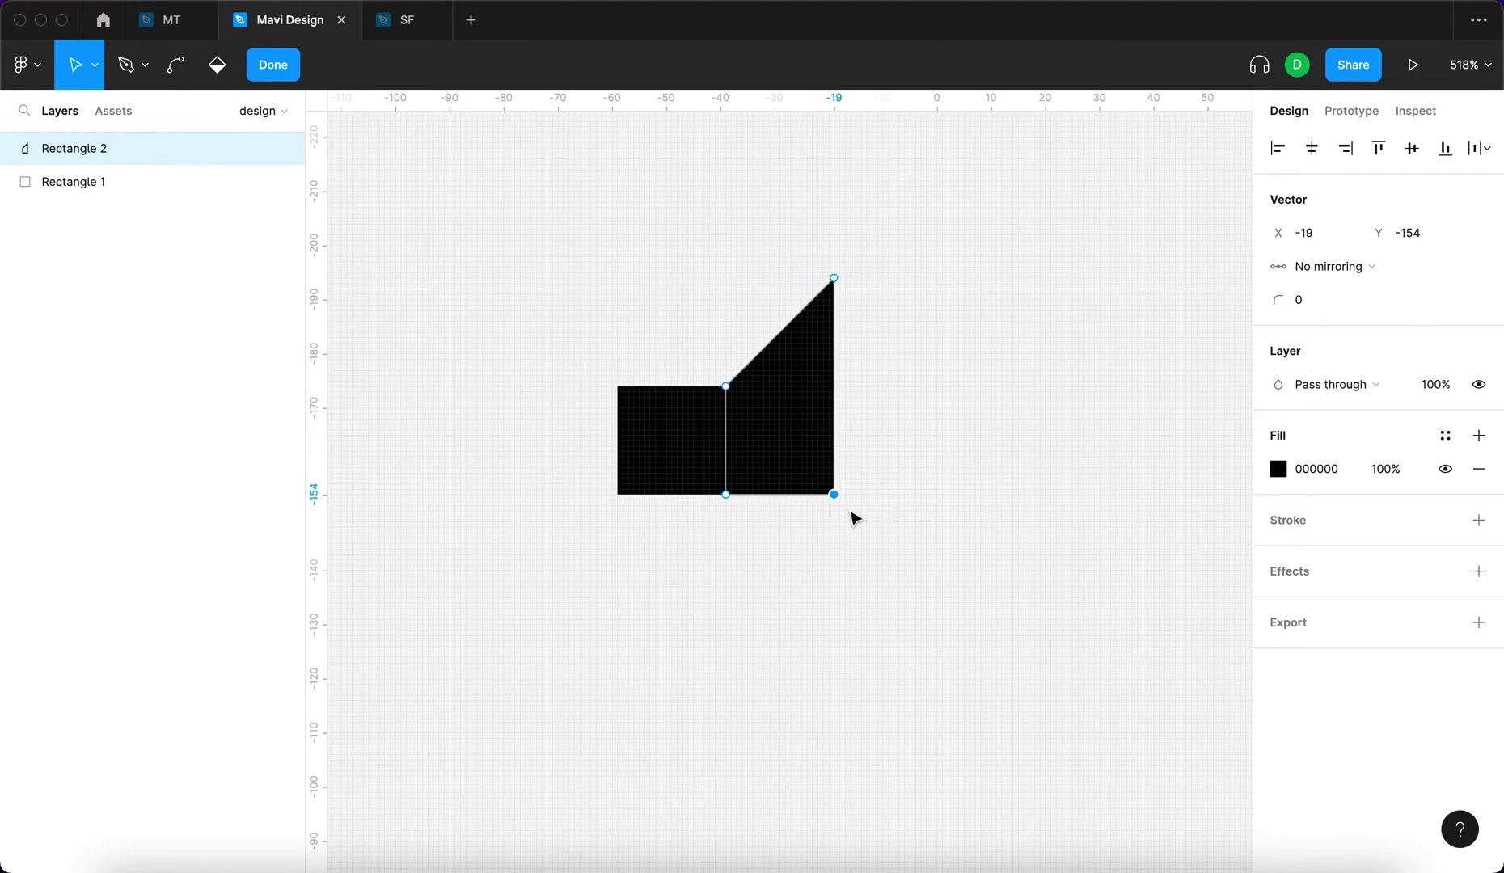
key(shift+Down)
key(shift+Down)
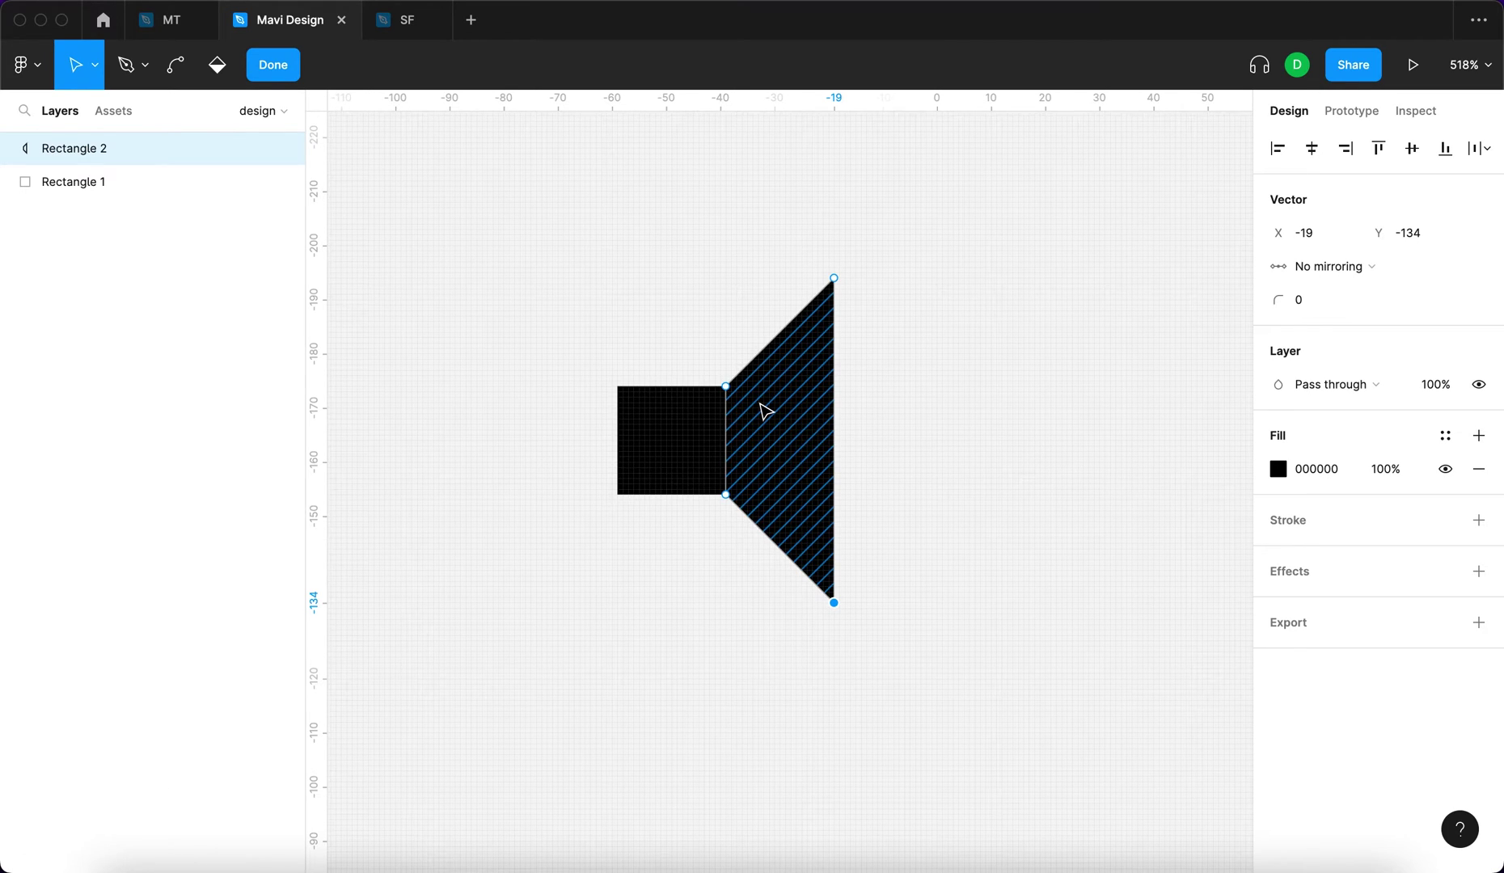
scroll(766, 413, down, 3)
click(869, 413)
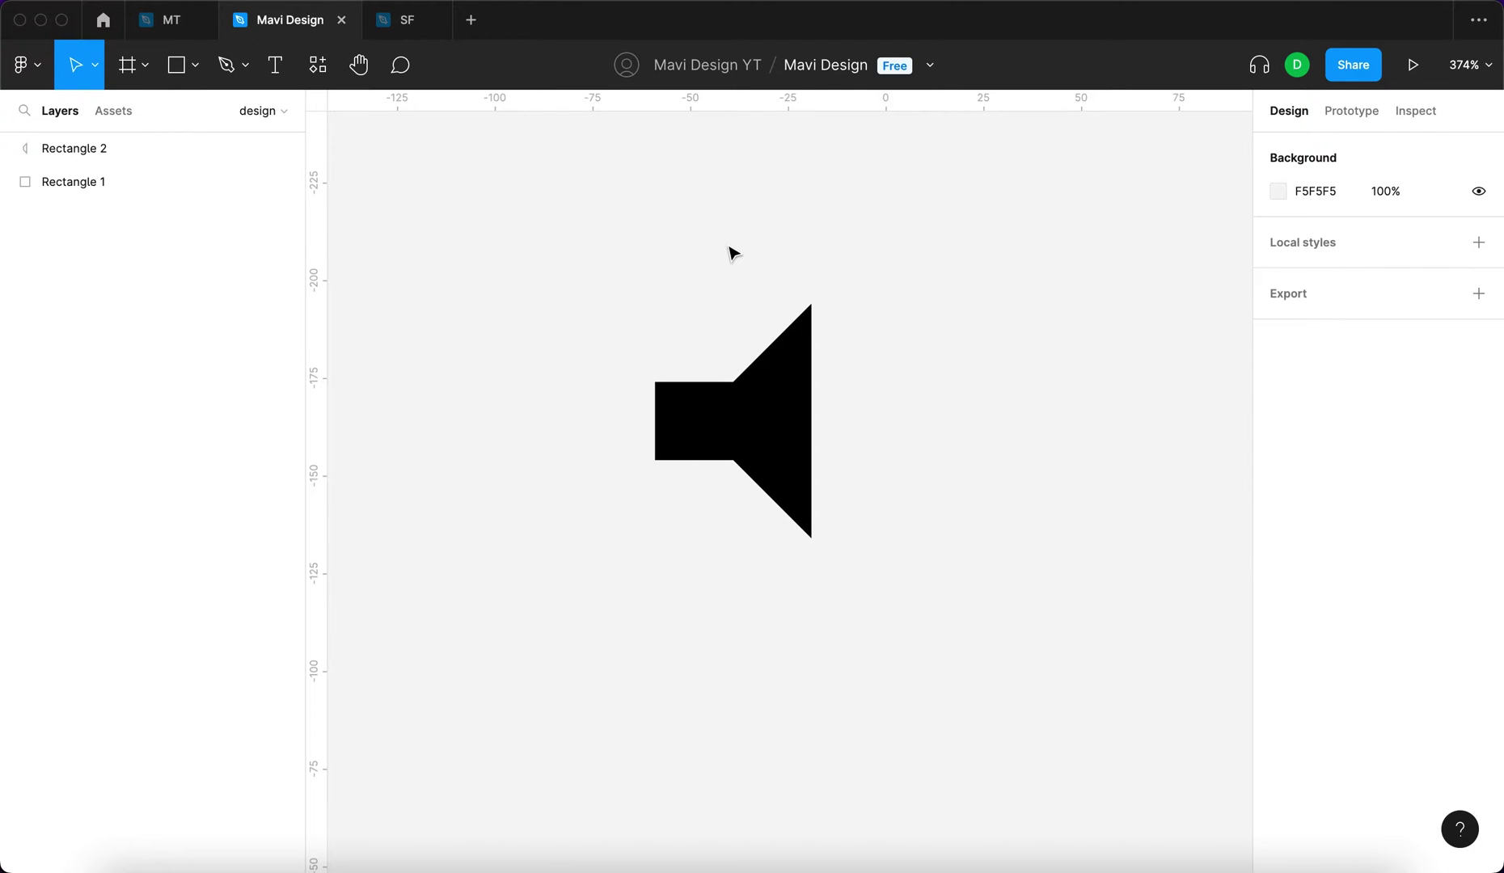
Add a circle with a centred 4-weight black stroke and no fill
key(o)
click(919, 416)
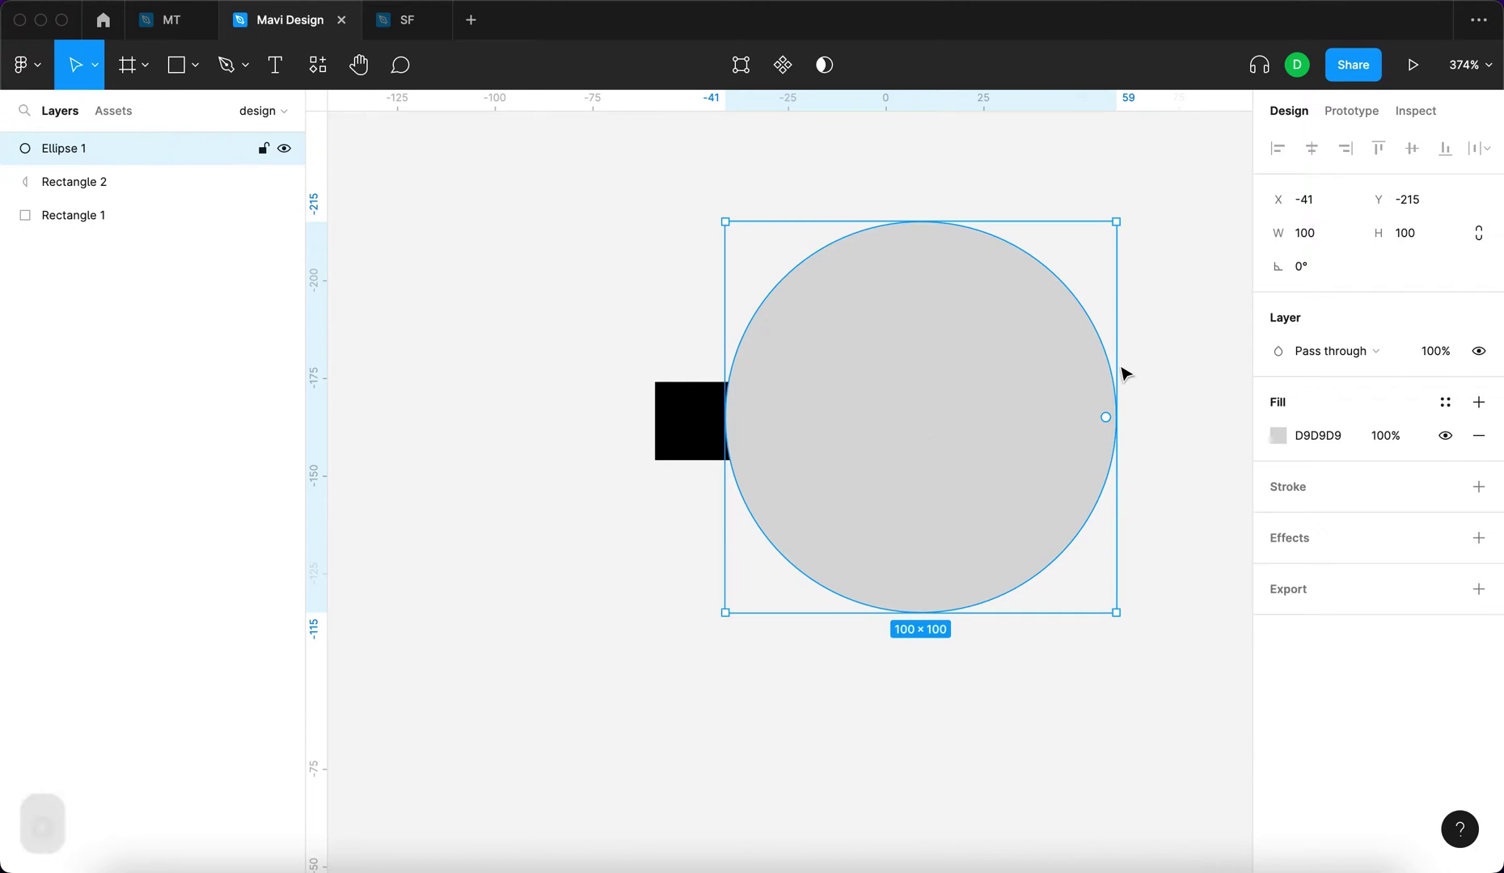
click(1478, 486)
click(1421, 549)
key(Up)
key(Up)
key(Up)
key(Return)
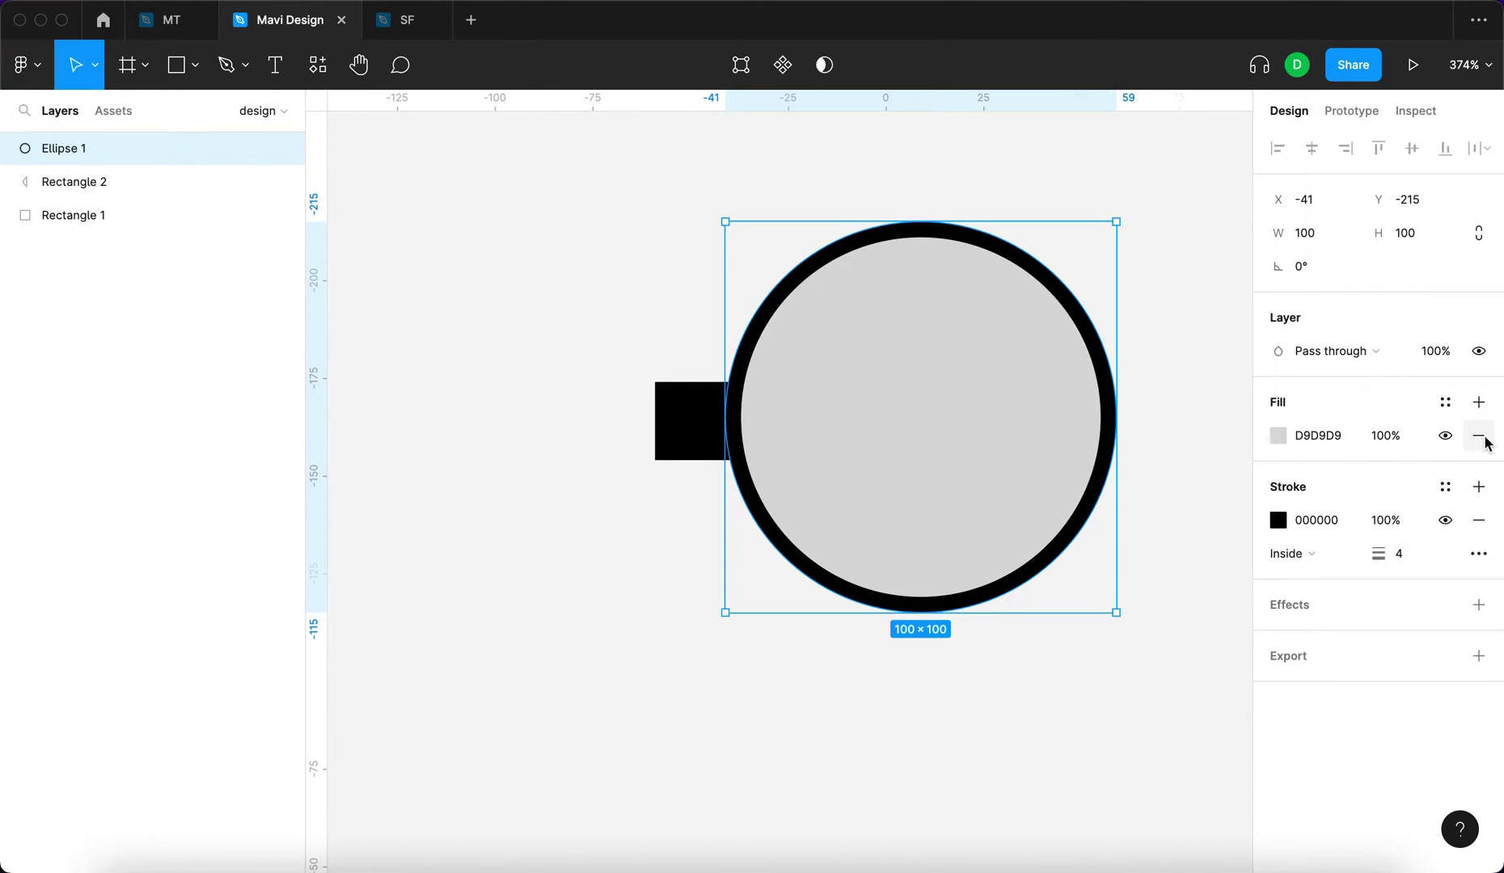
click(1482, 437)
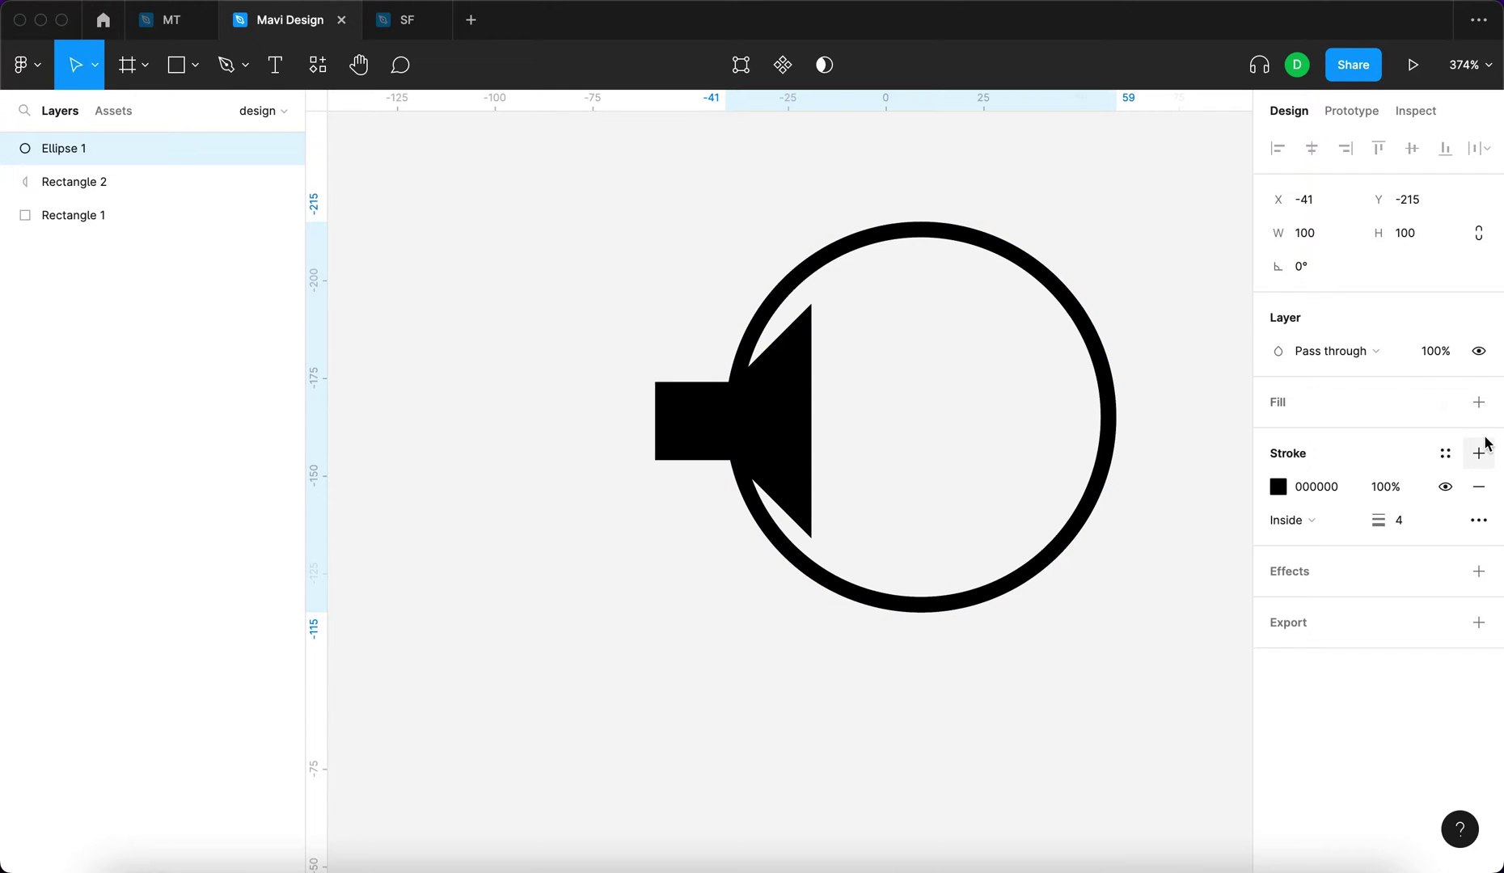
click(1287, 521)
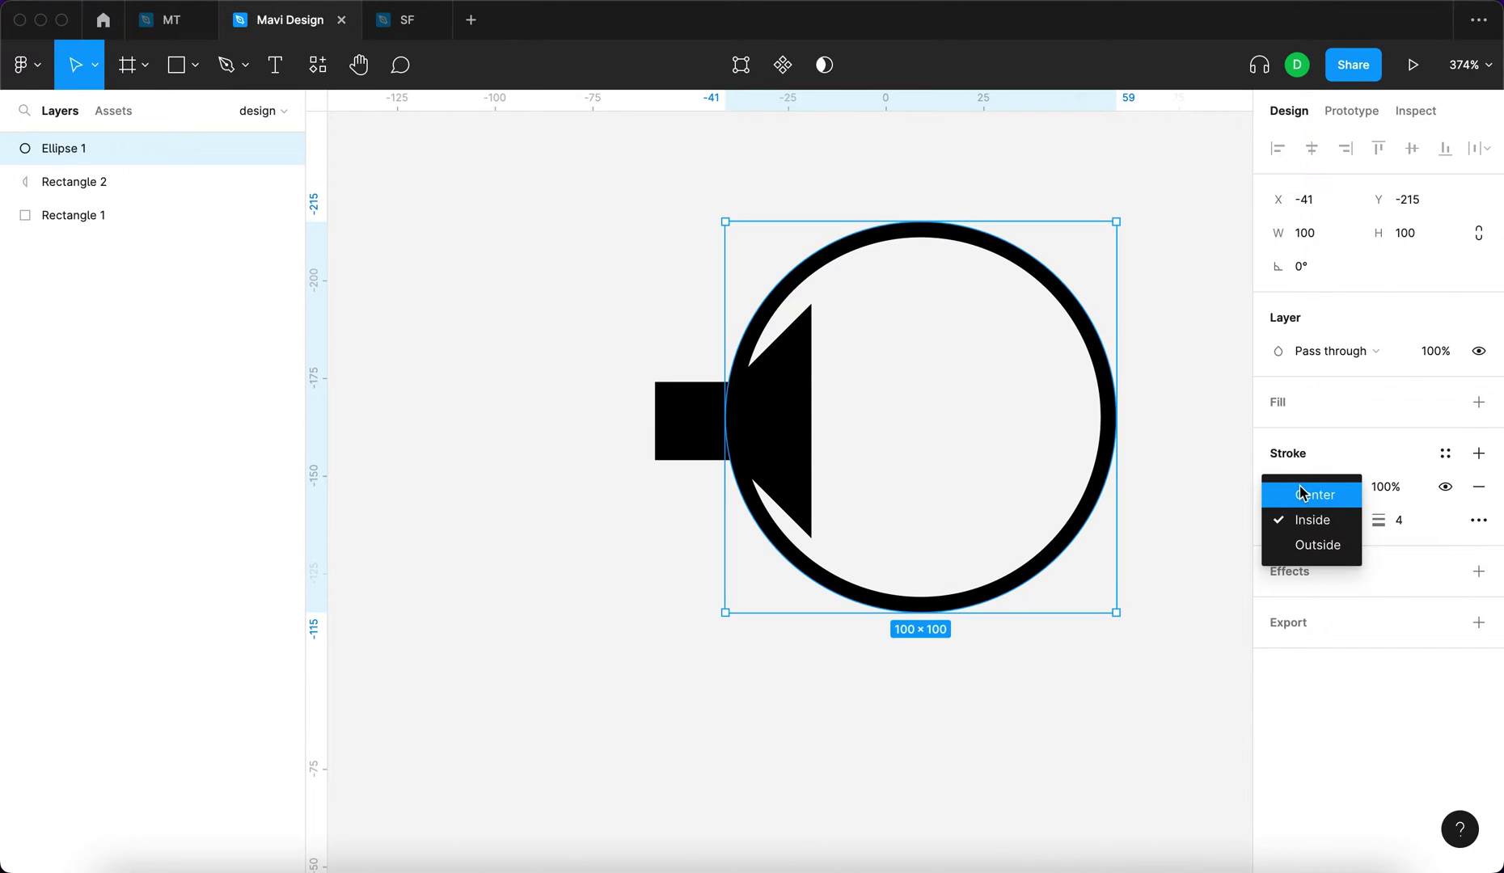
click(1303, 494)
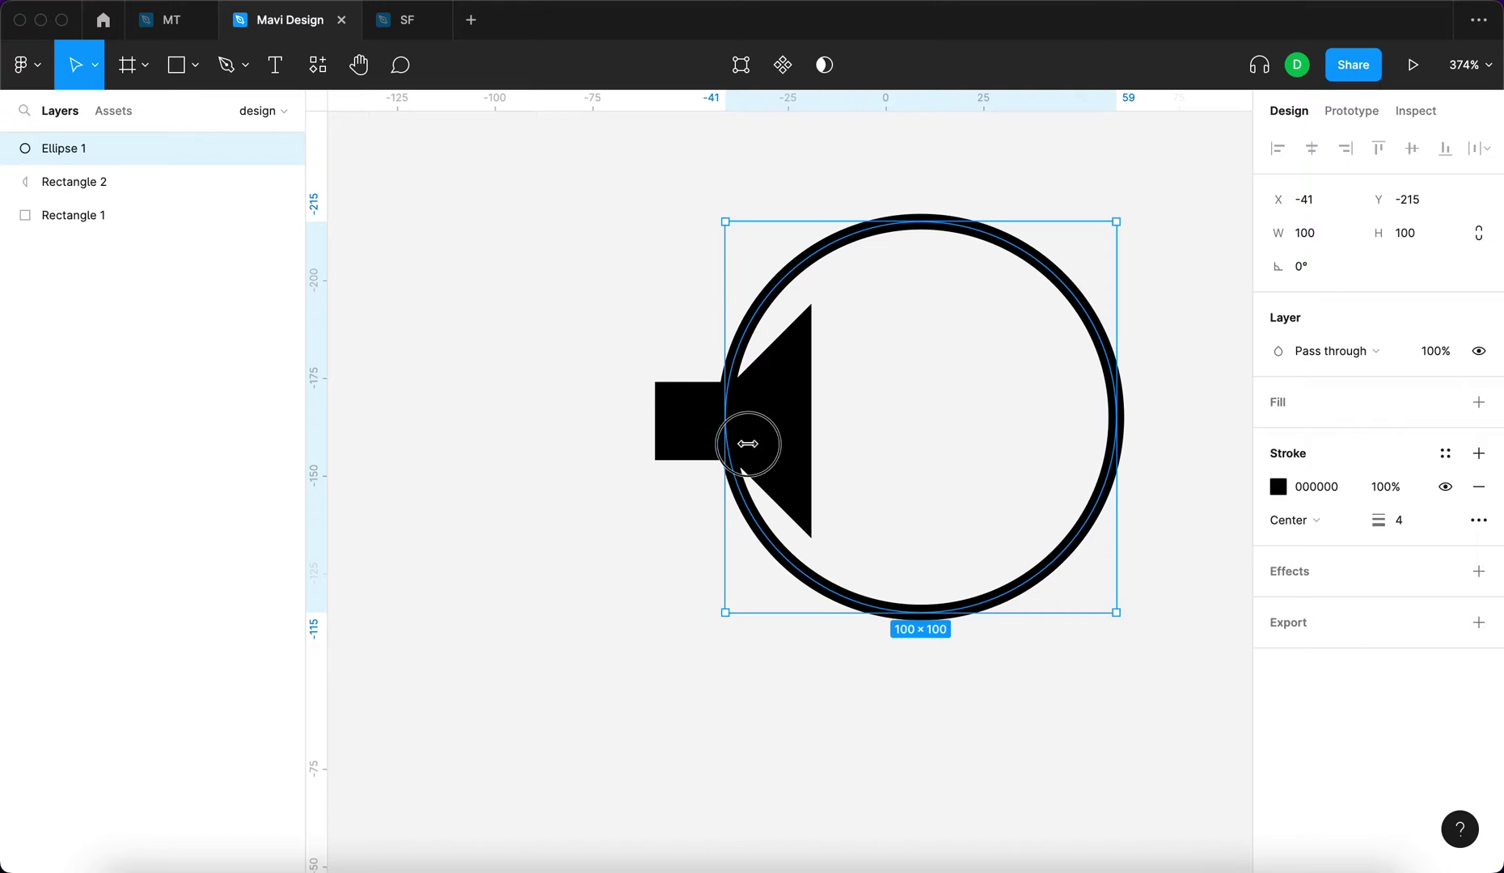
Shrink the circle and set its width and height to 60×60
drag(748, 444, 811, 440)
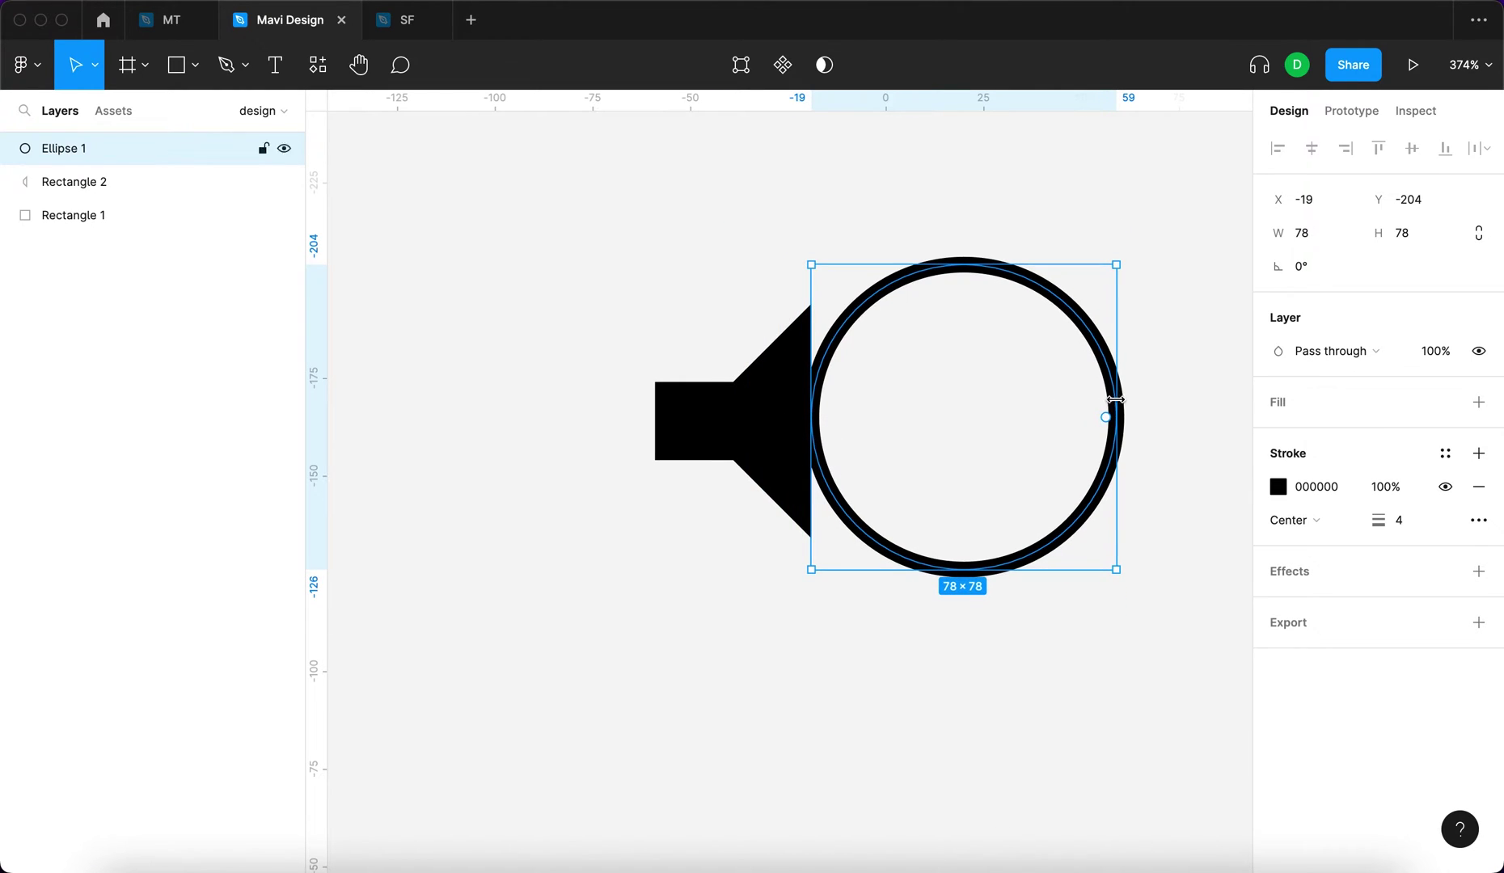
drag(1115, 399, 1033, 401)
click(785, 425)
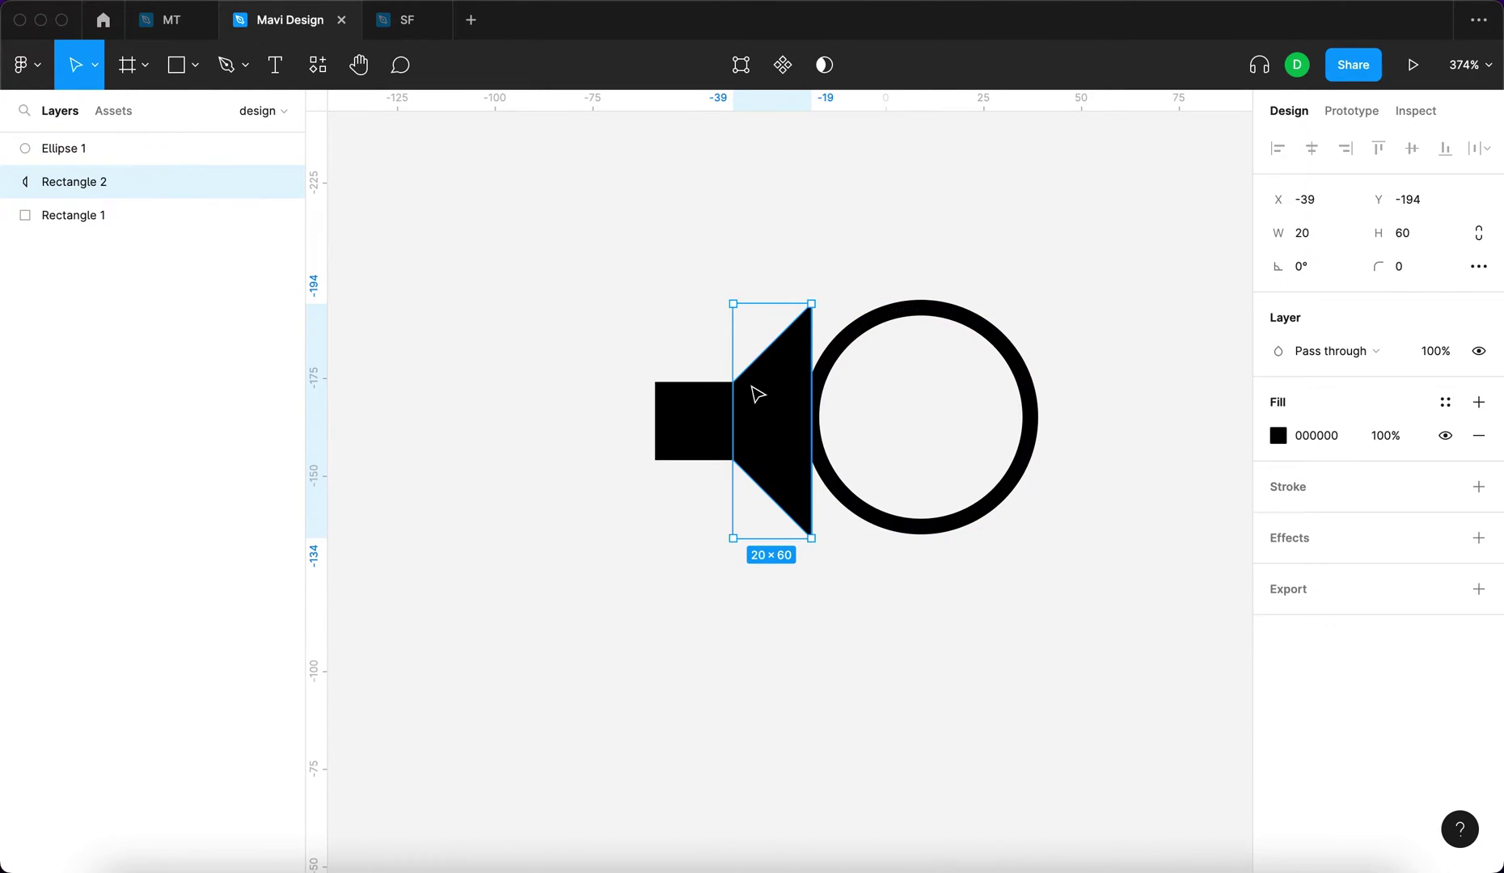
click(892, 352)
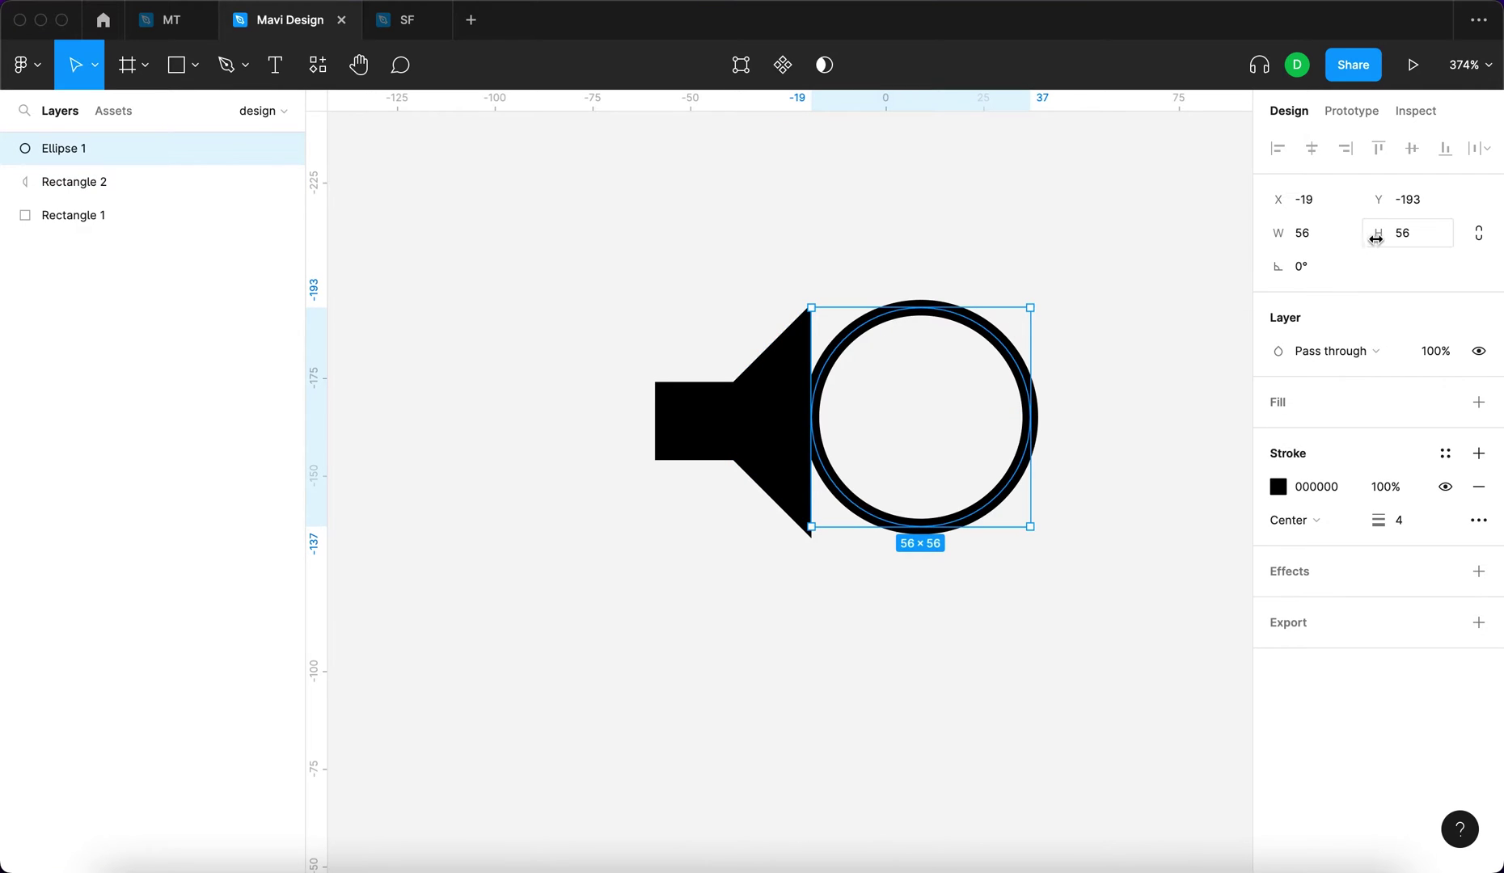
click(1338, 237)
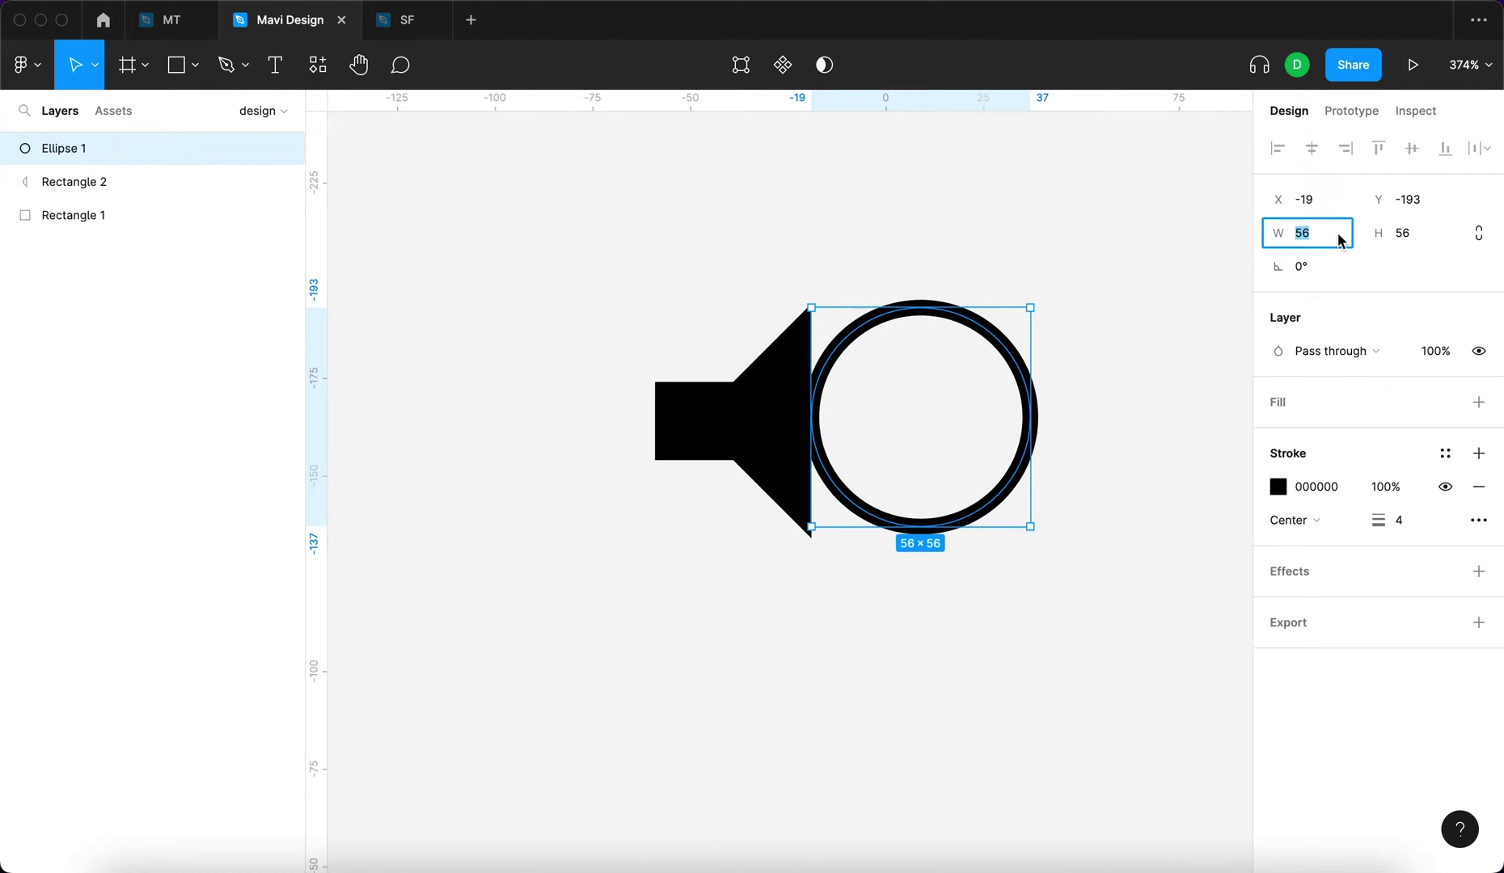
text(60)
key(Tab)
text(60)
key(Return)
click(1107, 202)
click(964, 380)
Delete the circle's left point to leave a right half-arc
double_click(823, 447)
click(812, 426)
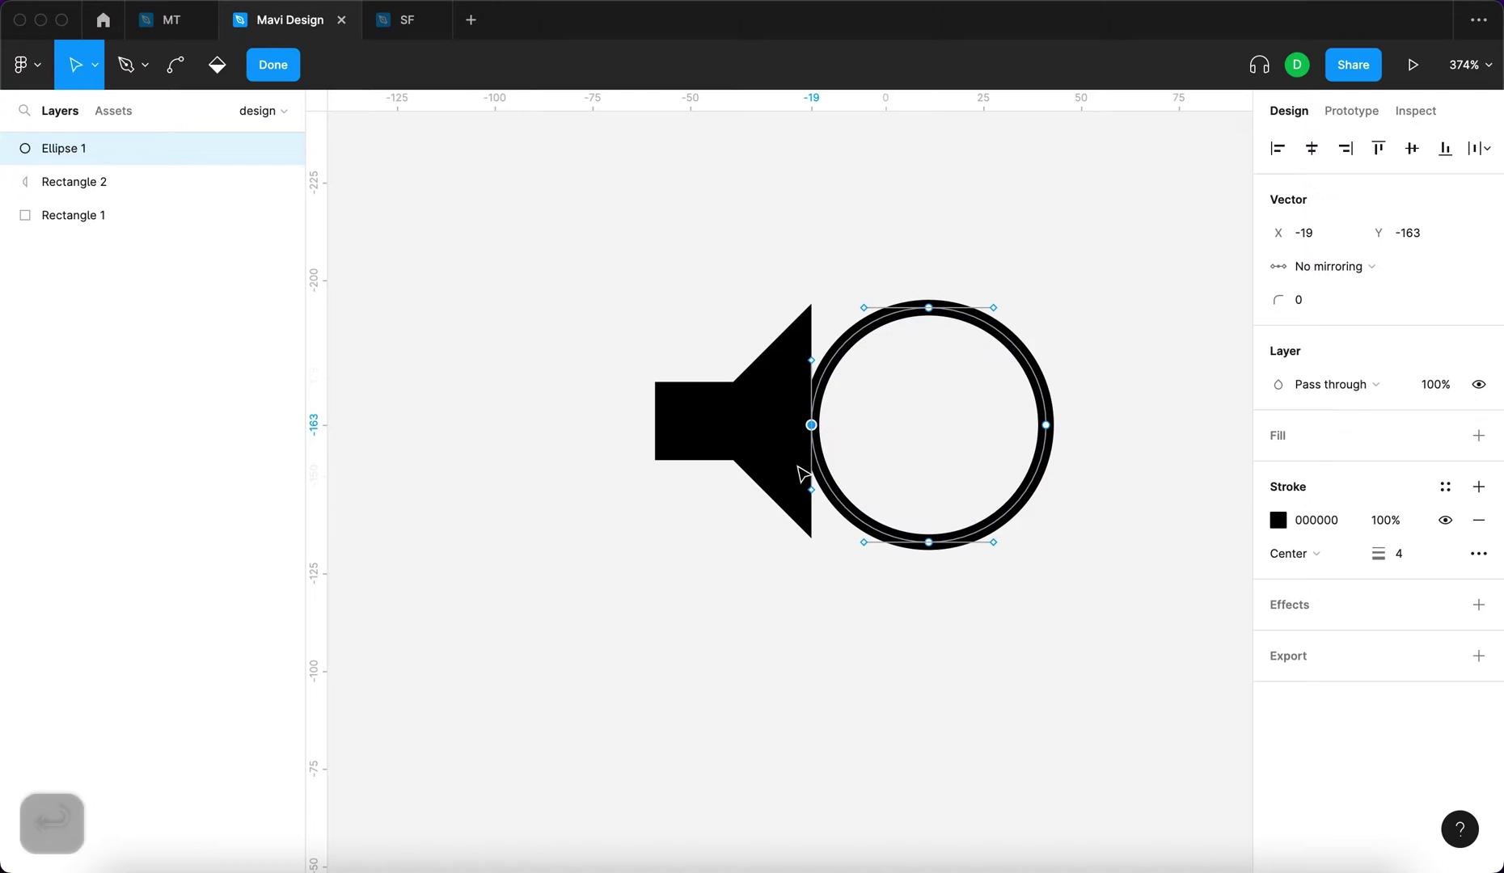
key(BackSpace)
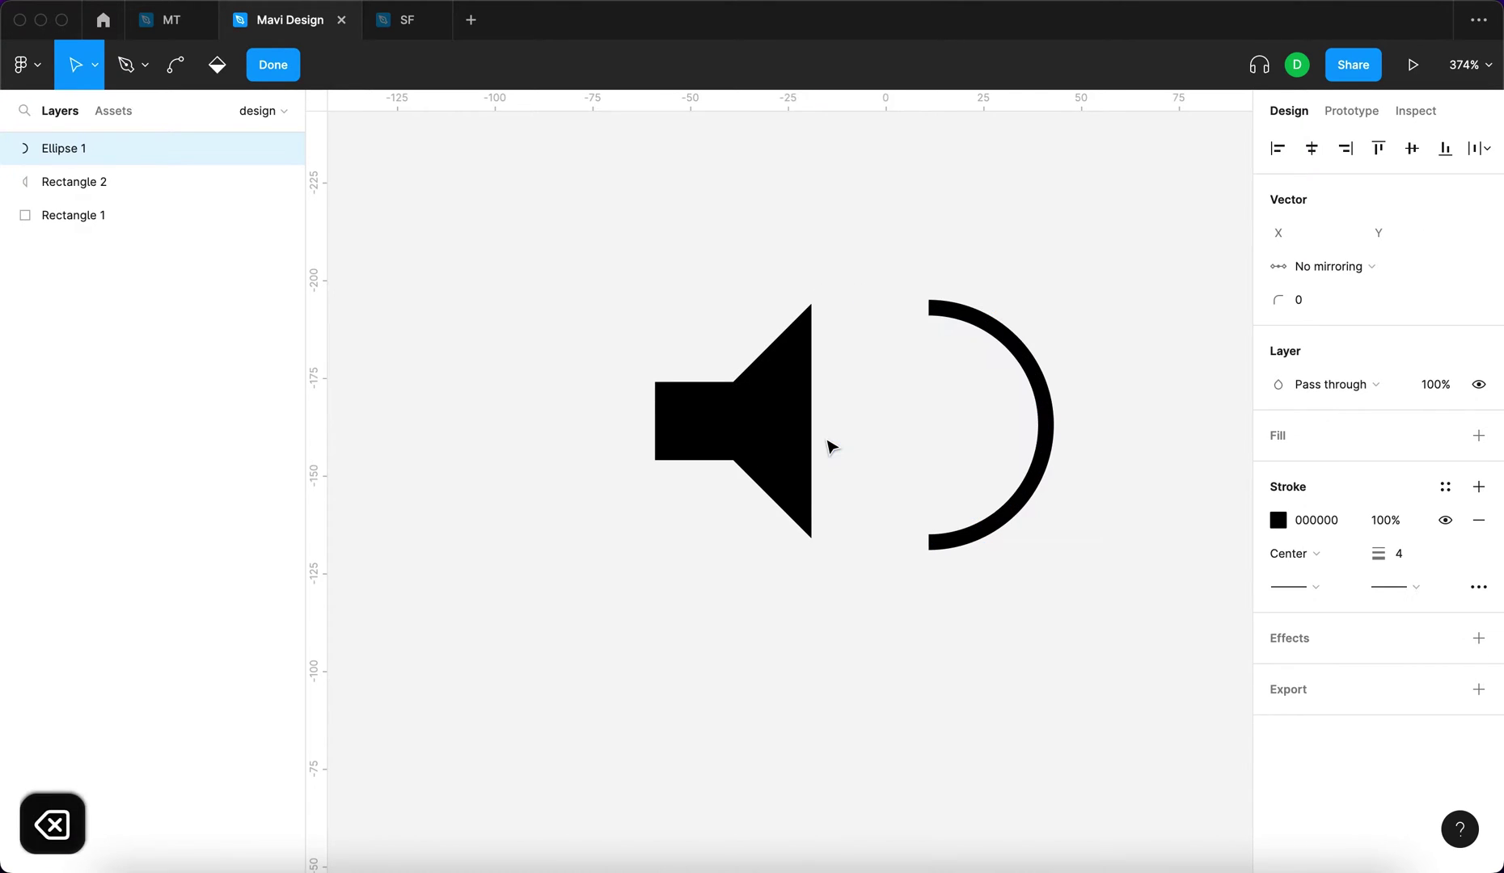
key(shift+Return)
Move the arc beside the speaker cone and shrink it to 24×48
drag(1006, 433, 896, 440)
scroll(819, 331, up, 5)
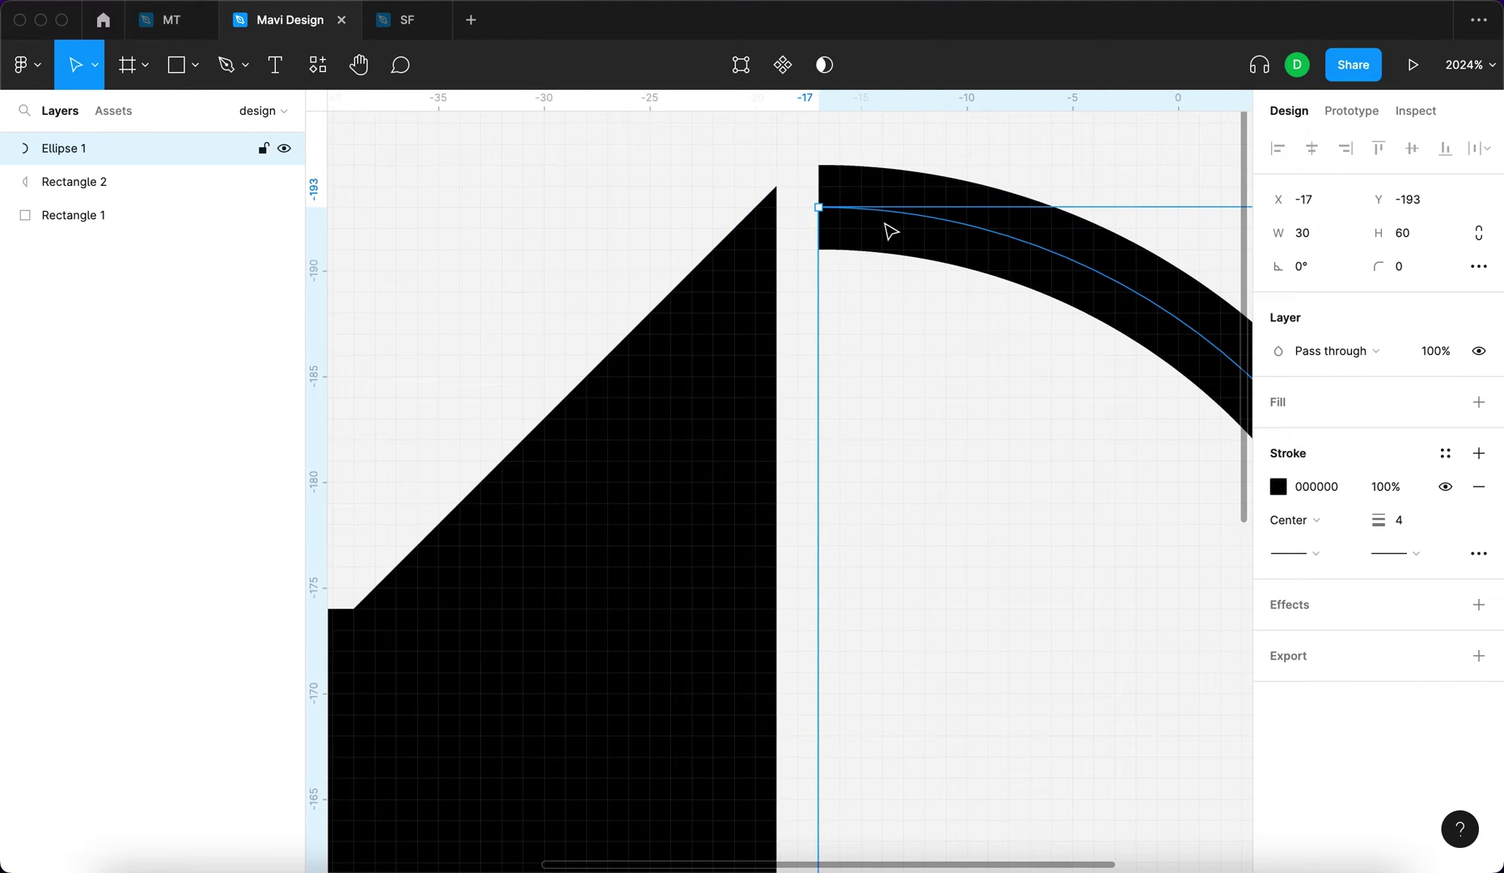
scroll(889, 232, down, 5)
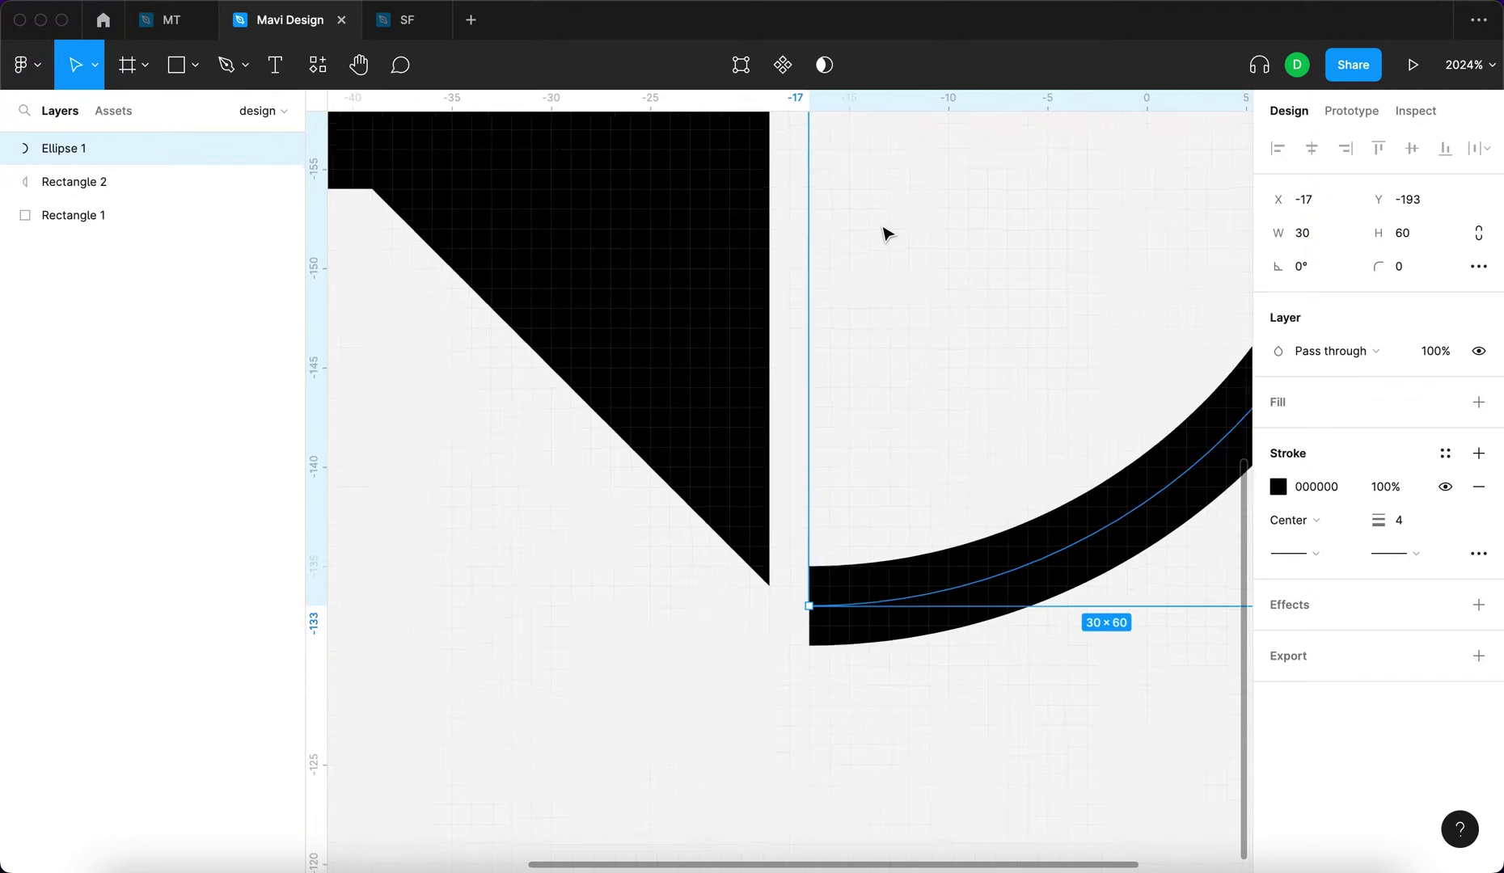
drag(904, 234, 905, 235)
key(super+z)
drag(1078, 460, 1029, 467)
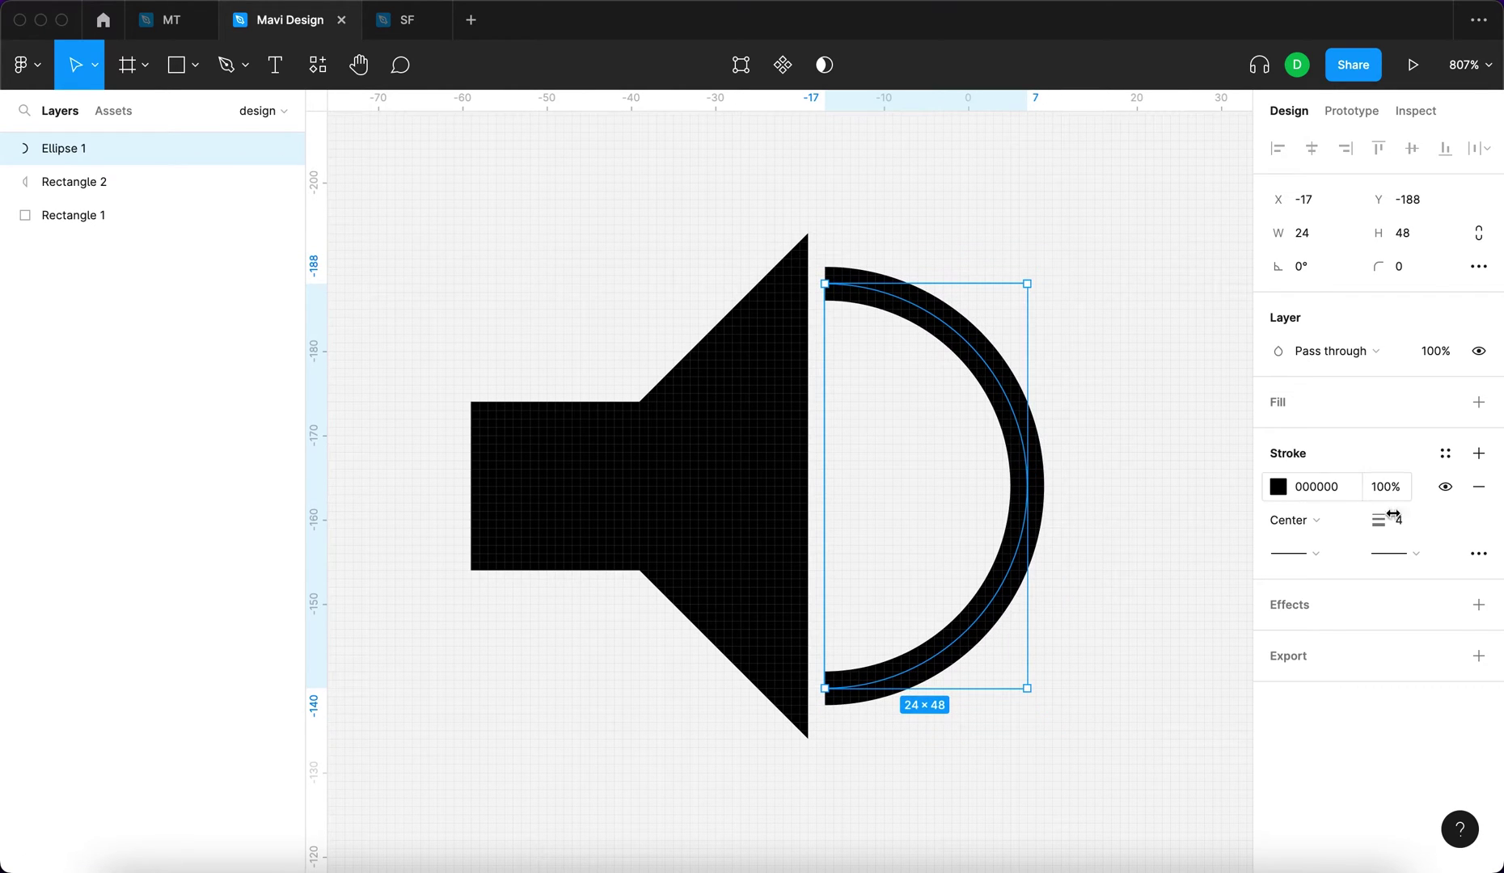
Set the arc's stroke weight to 8 and nudge it slightly right
click(1416, 524)
key(Up)
key(Up)
key(Up)
key(Down)
key(Up)
key(Up)
key(Up)
key(Up)
key(Down)
key(Down)
scroll(966, 487, down, 10)
key(Right)
key(Right)
scroll(897, 514, up, 8)
key(Escape)
Enlarge the arc to 26×52
click(833, 447)
key(Escape)
scroll(1043, 426, down, 5)
scroll(1015, 437, up, 5)
scroll(1016, 442, up, 10)
click(996, 577)
drag(1023, 578, 1046, 581)
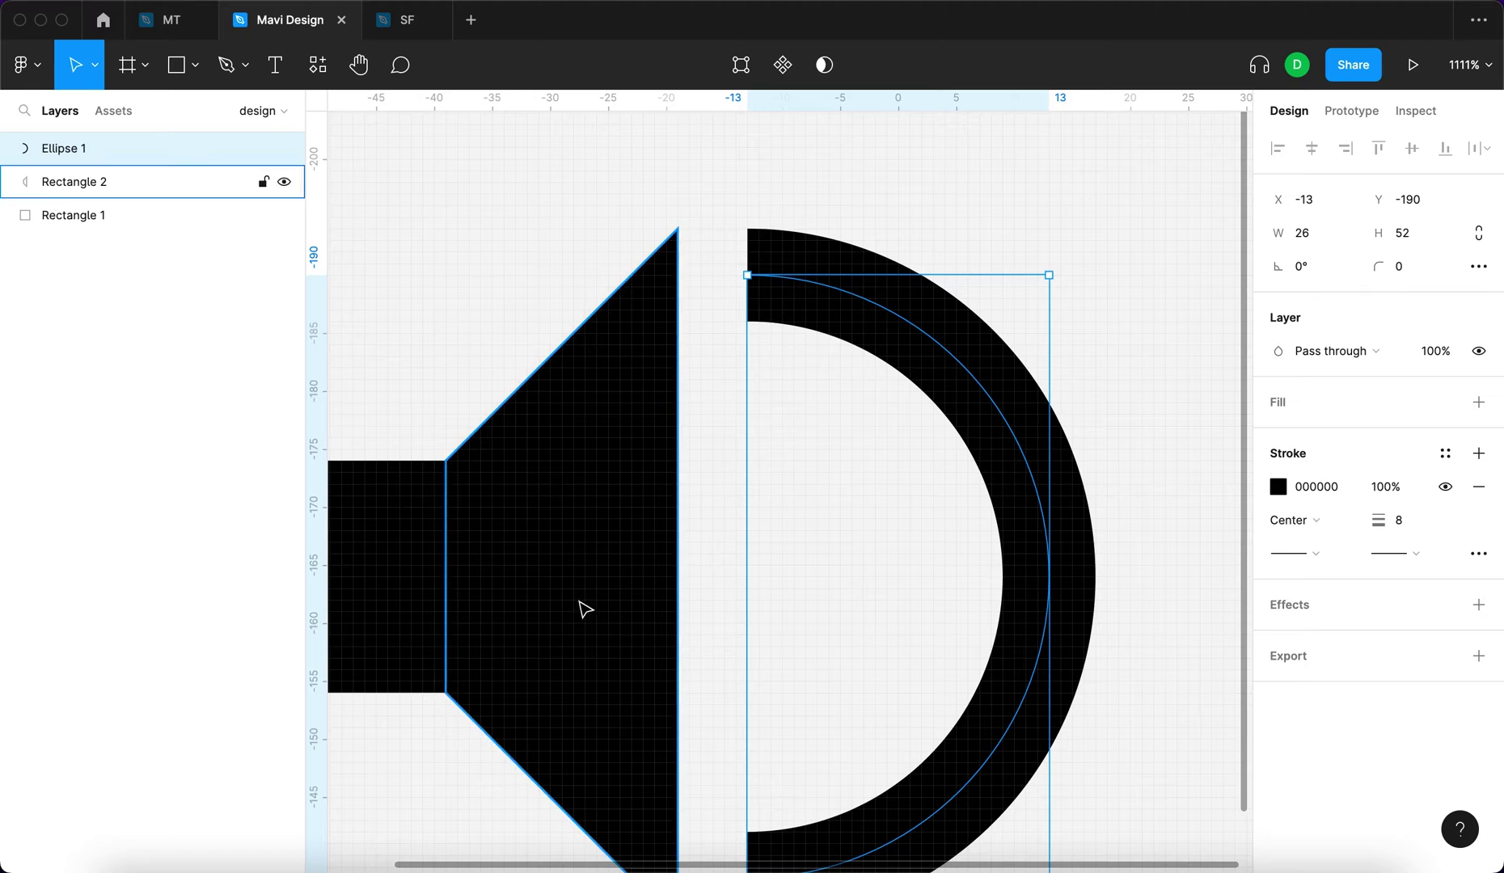
scroll(604, 668, down, 5)
scroll(630, 787, up, 5)
scroll(802, 632, down, 5)
scroll(802, 632, up, 2)
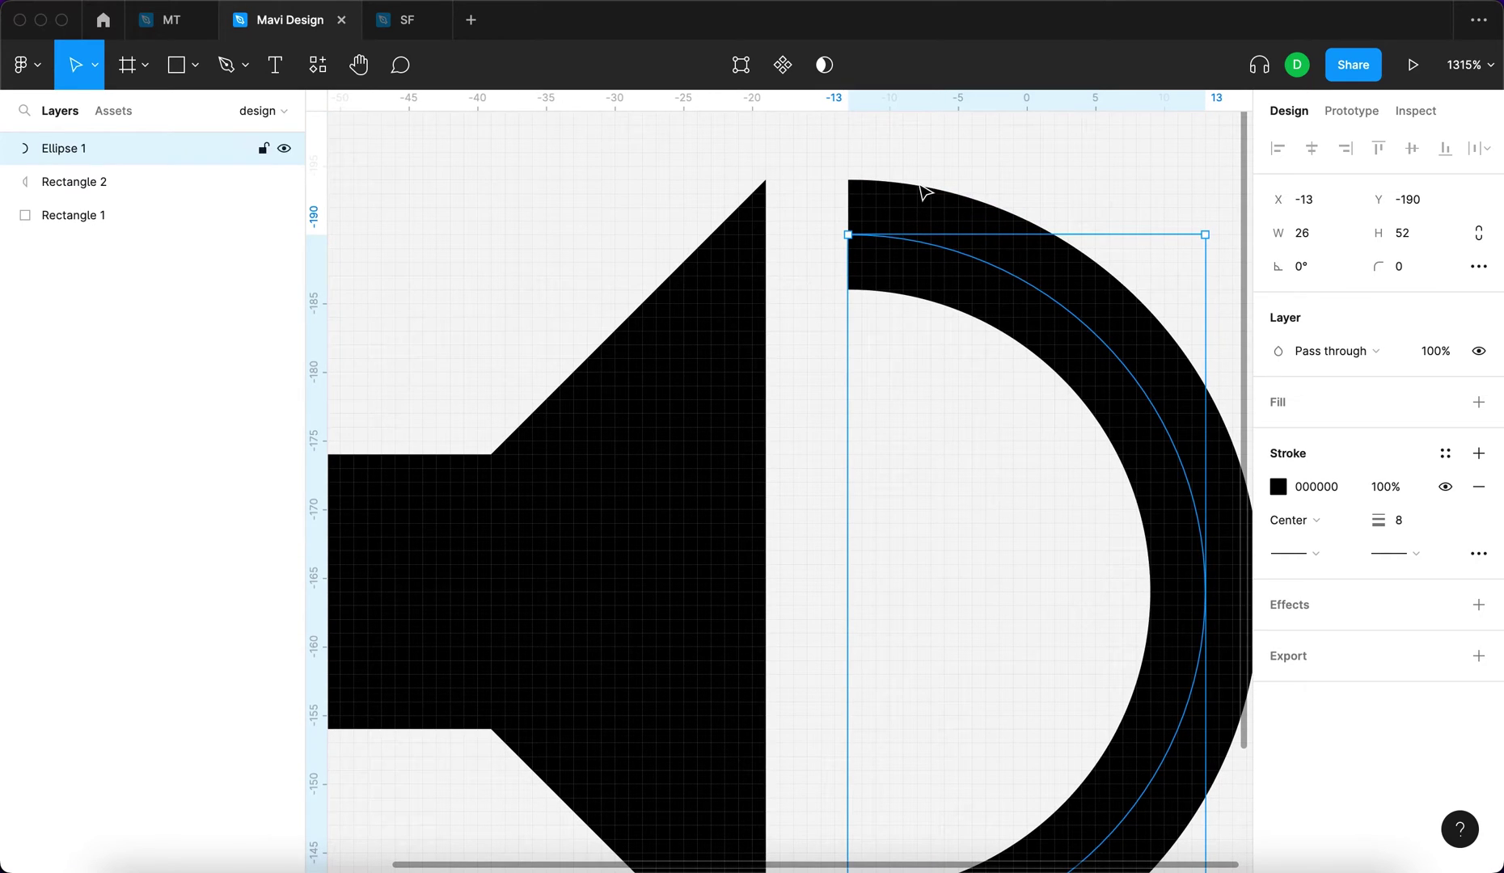
click(1025, 188)
click(1006, 289)
Duplicate the arc and pull the copy inward as a smaller inner wave
scroll(1148, 453, down, 3)
scroll(1084, 413, right, 3)
scroll(1084, 413, down, 1)
key(super+d)
drag(964, 449, 846, 480)
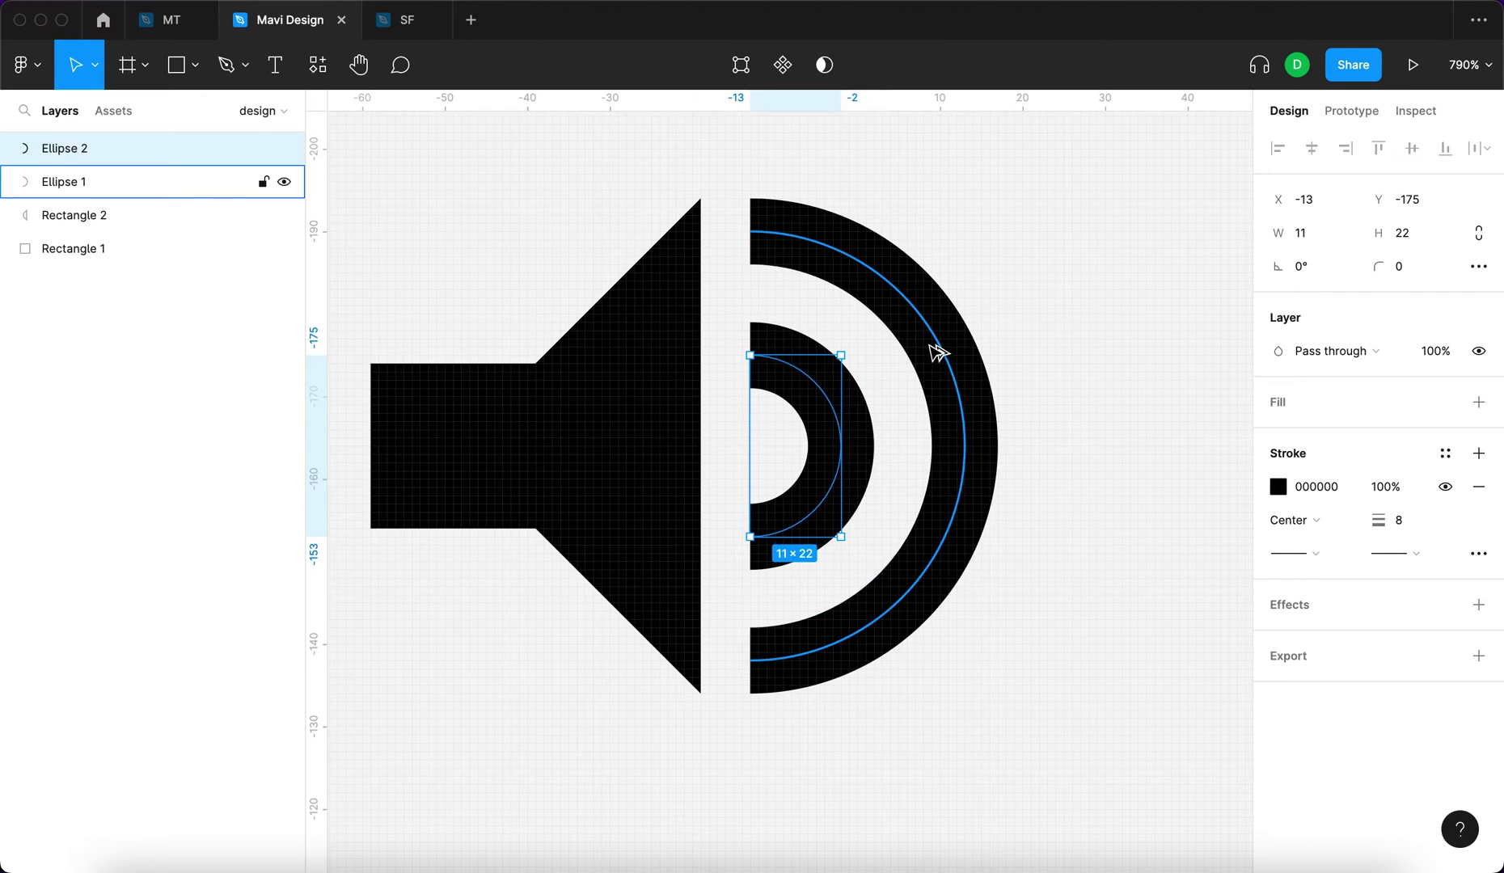
Shrink the inner arc to about 10×20 and view the icon at 100%
scroll(940, 349, up, 2)
scroll(936, 319, right, 3)
scroll(936, 320, up, 1)
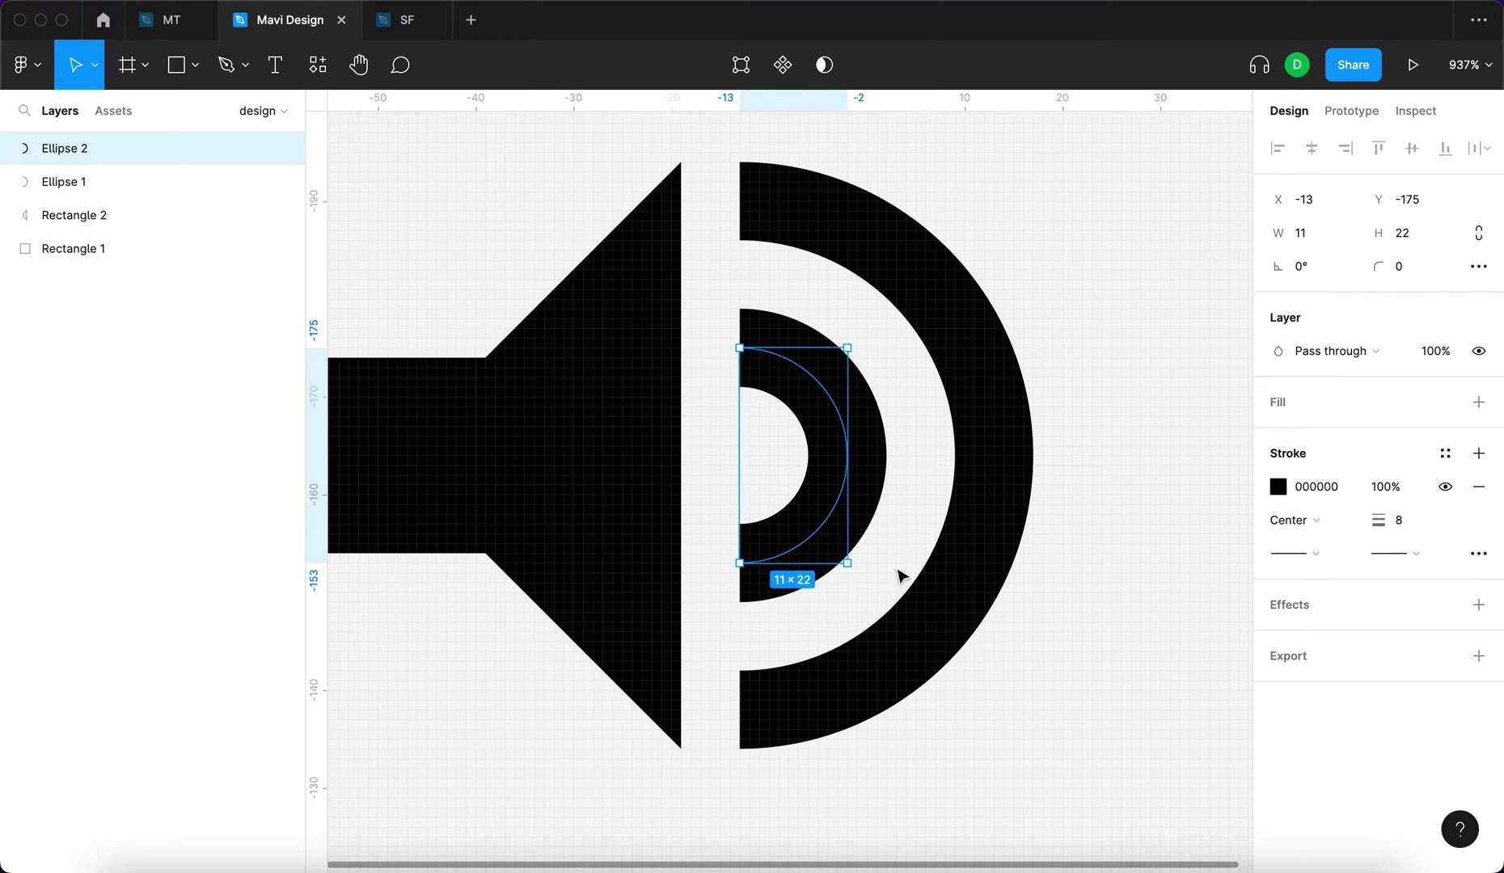
click(845, 435)
drag(844, 437, 832, 436)
click(1182, 366)
key(super+0)
scroll(612, 483, down, 5)
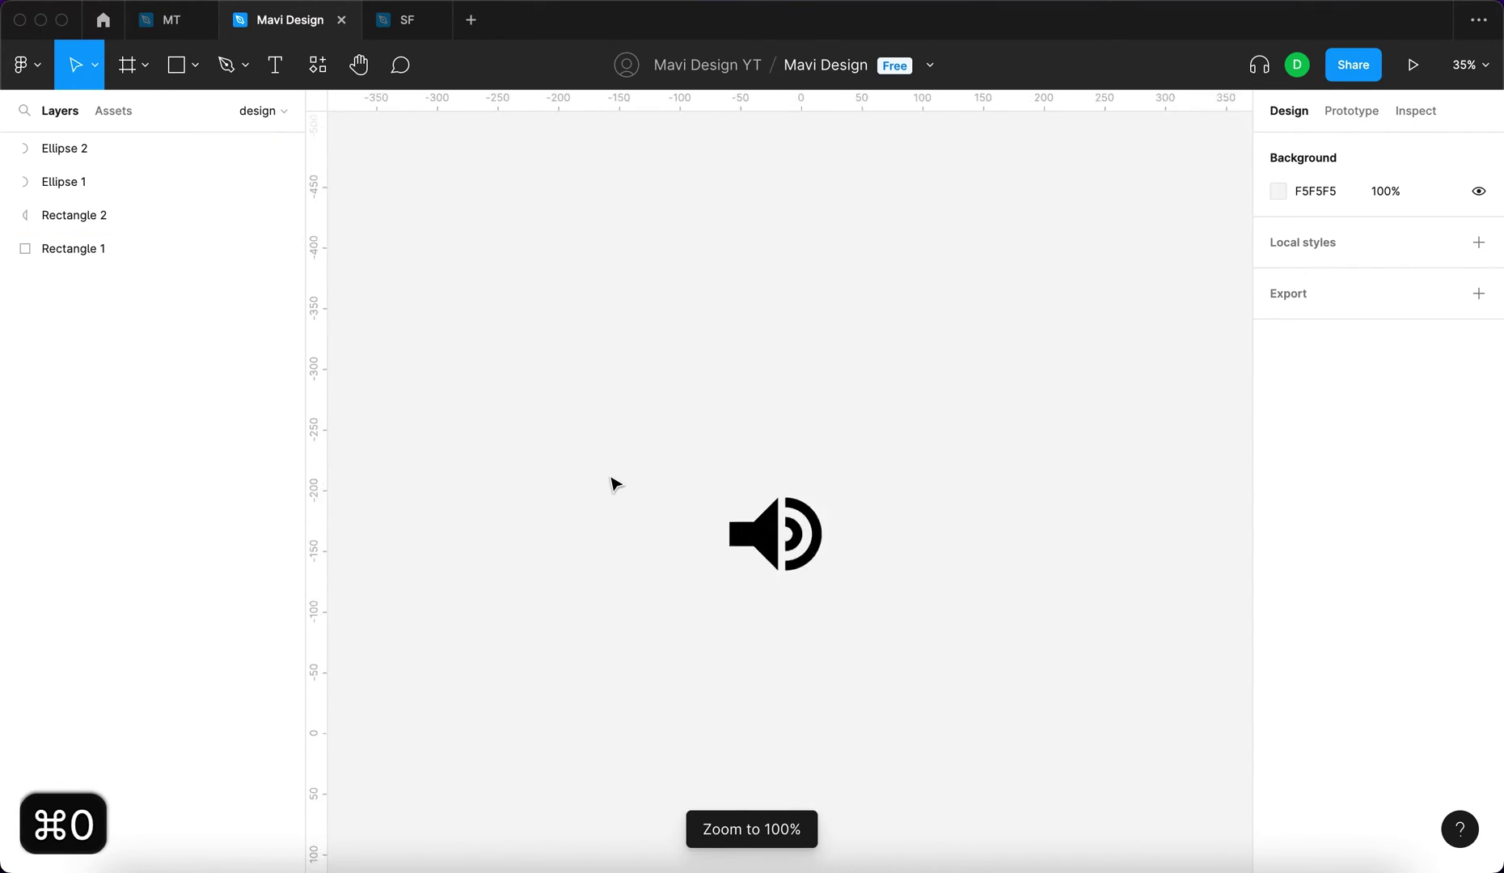
Narrow the speaker's square back box to 16 wide
click(822, 540)
scroll(822, 540, up, 10)
key(Escape)
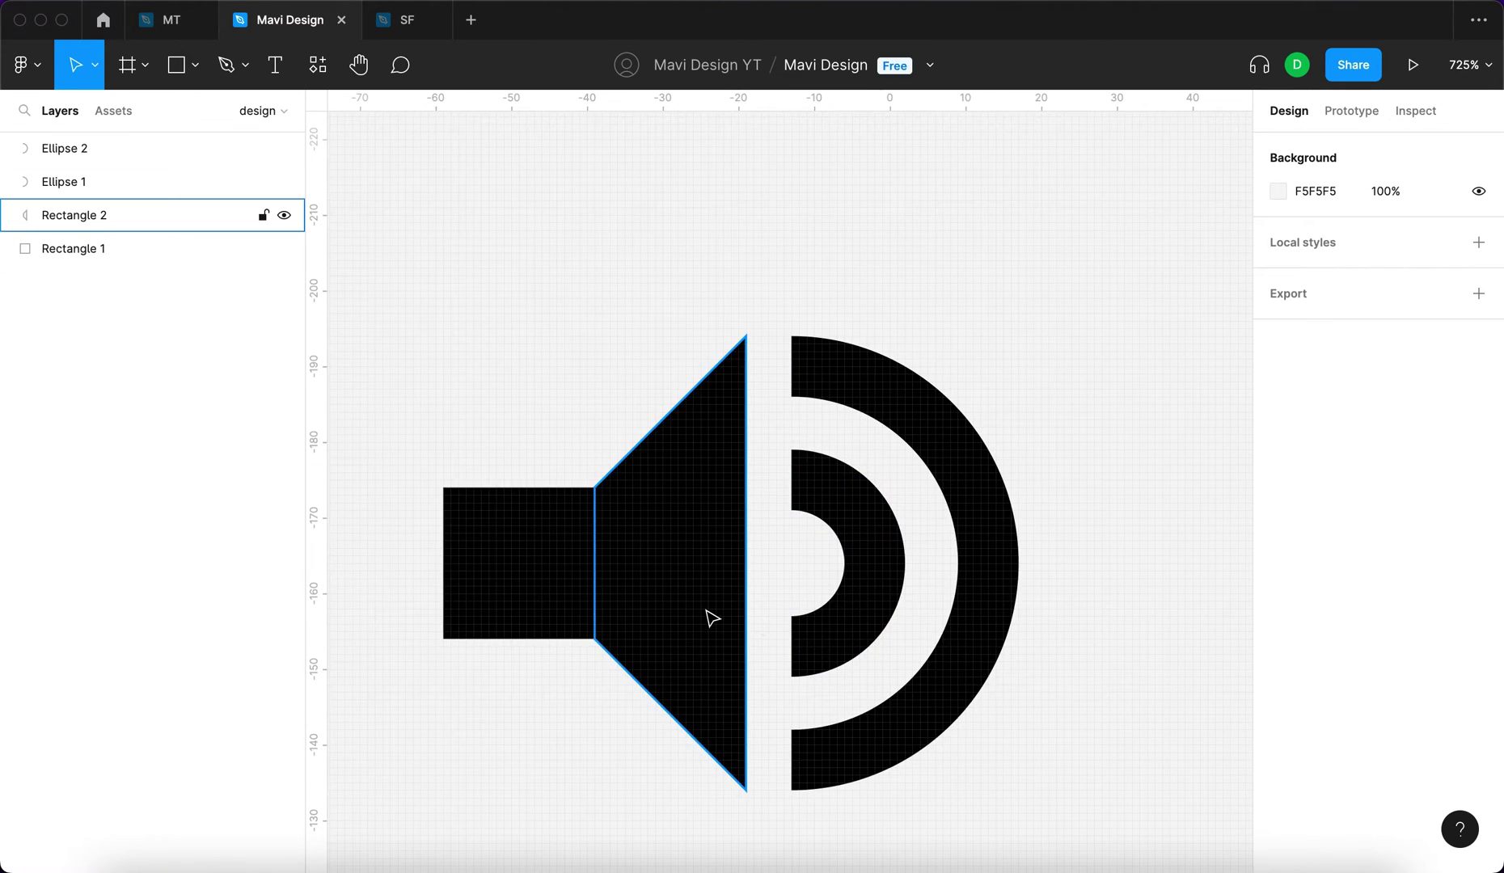
click(566, 614)
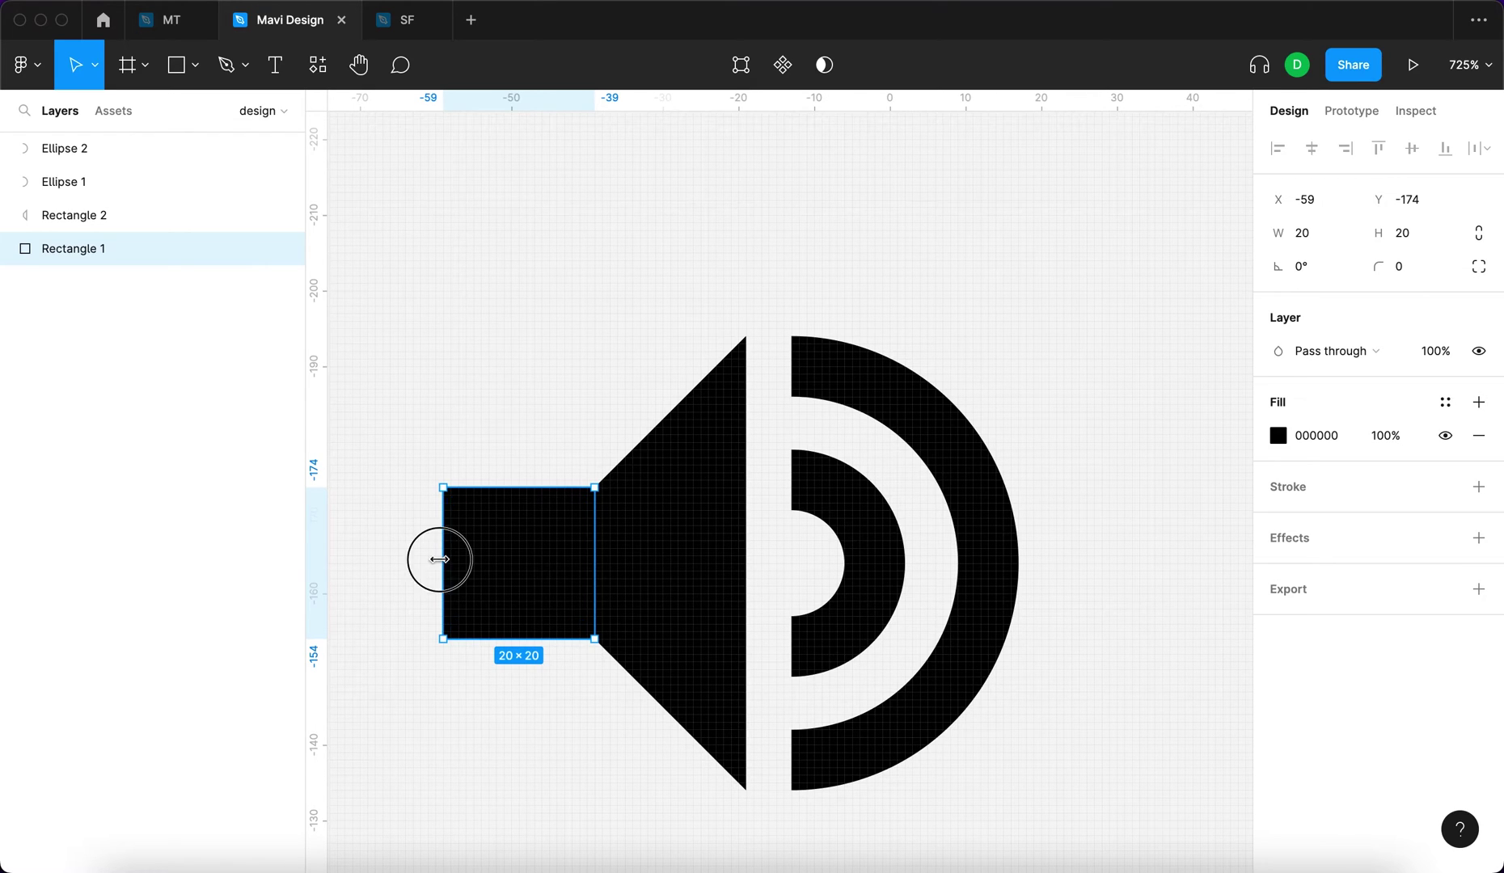
drag(439, 560, 471, 562)
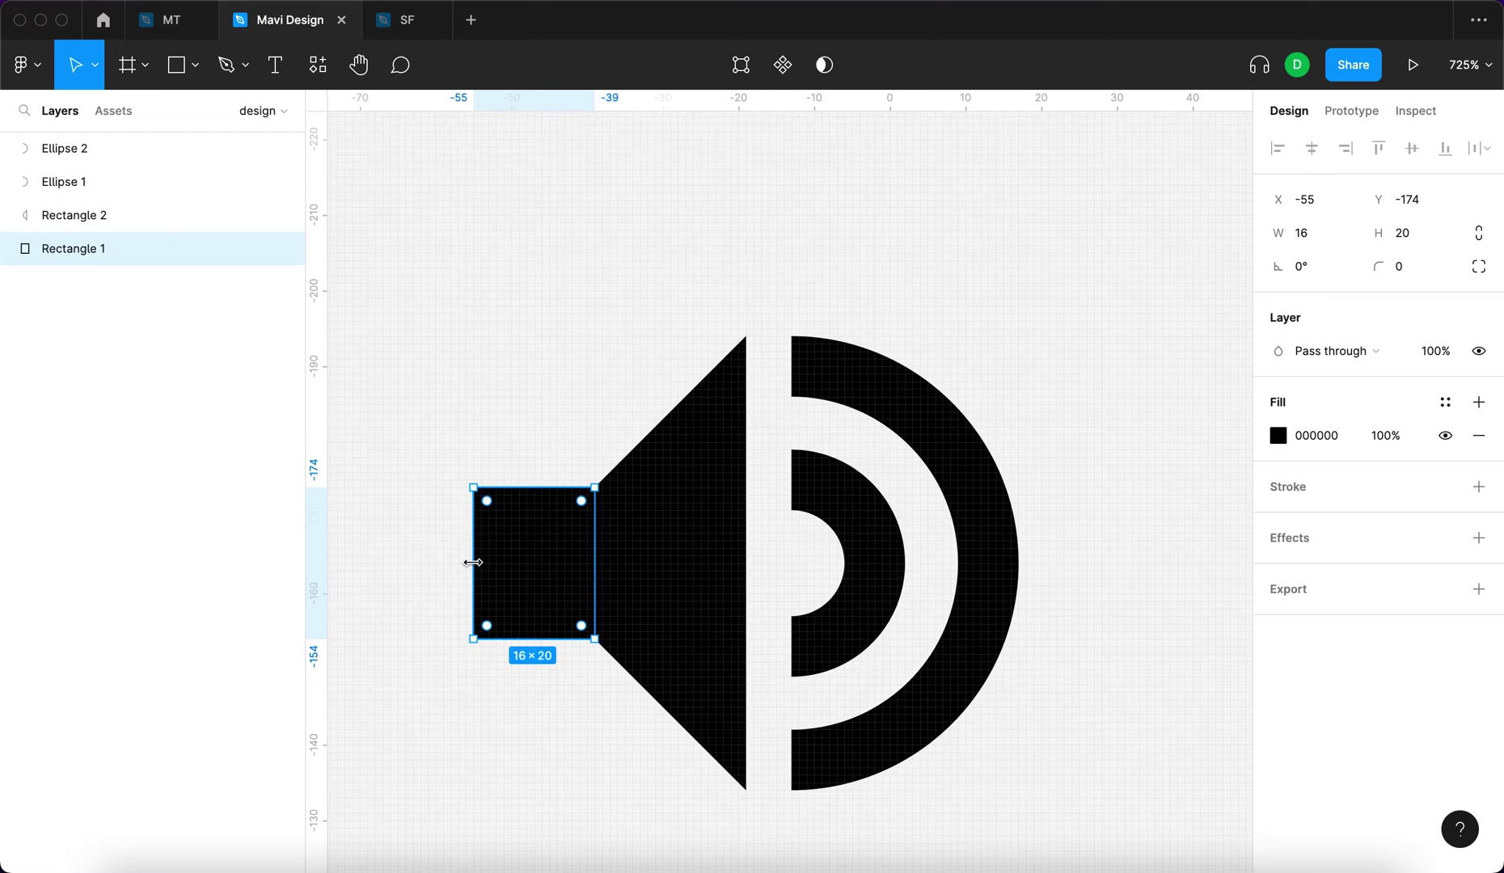
Round the back box's two left corners to radius 2
key(Return)
drag(454, 482, 527, 695)
click(1322, 302)
key(shift+Up)
key(shift+Down)
key(Escape)
key(Escape)
click(556, 563)
key(Return)
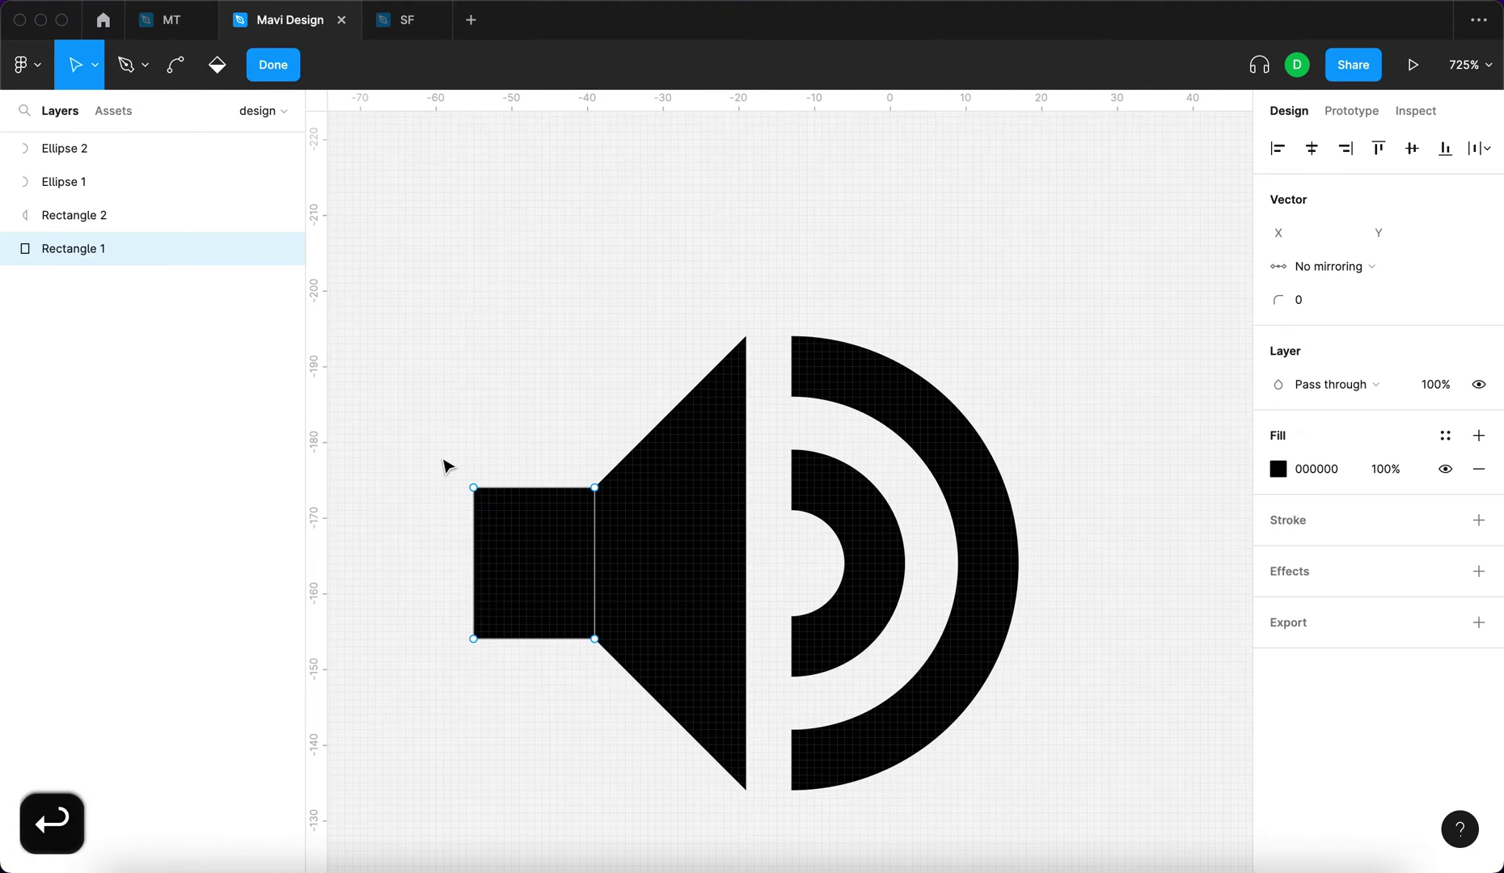
drag(432, 451, 513, 685)
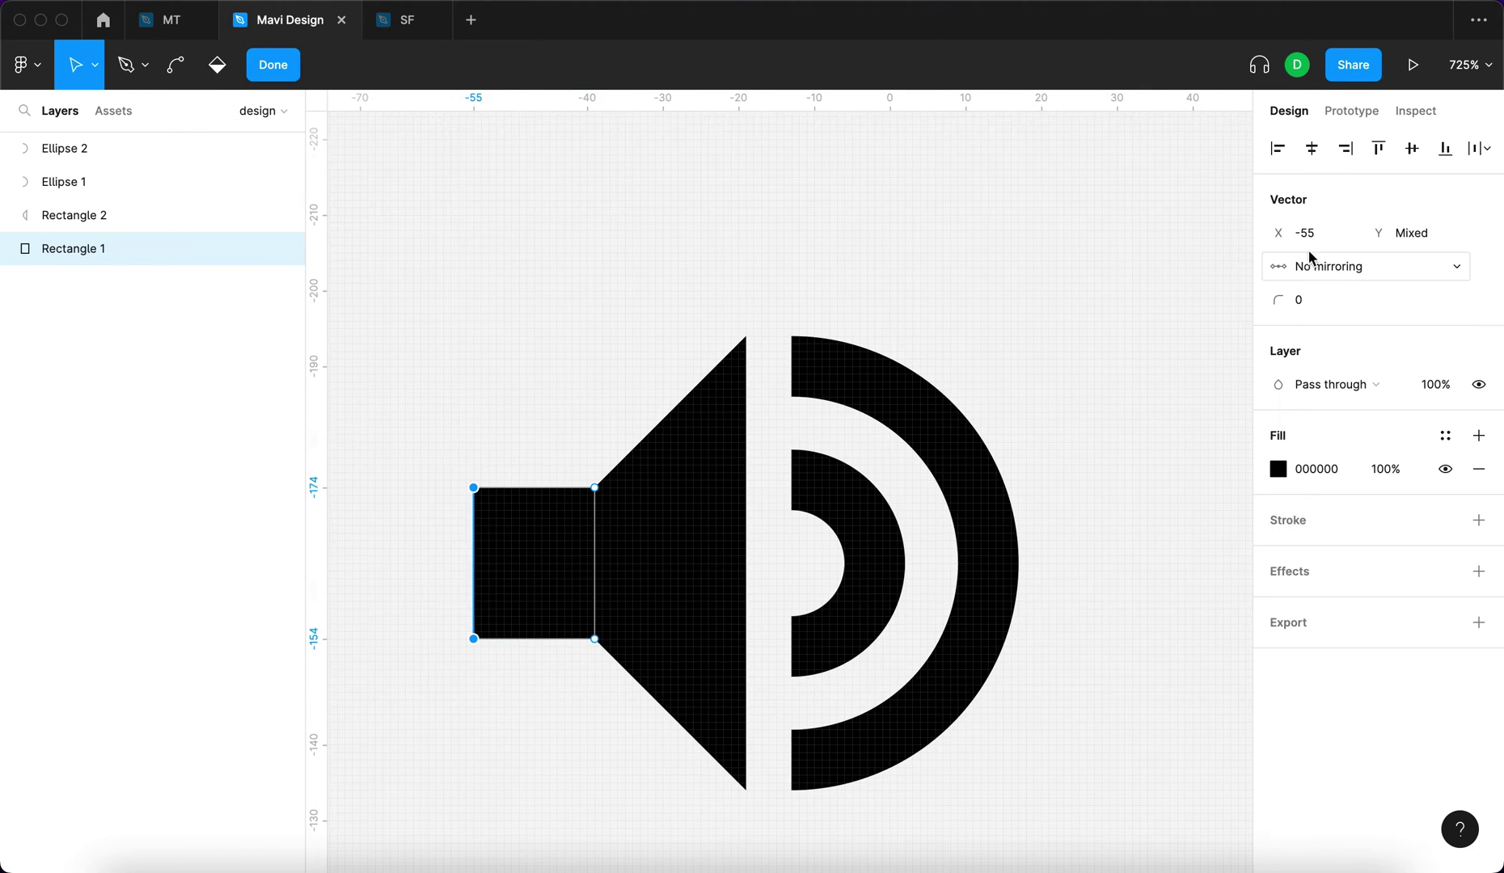
click(1332, 305)
key(Up)
key(Up)
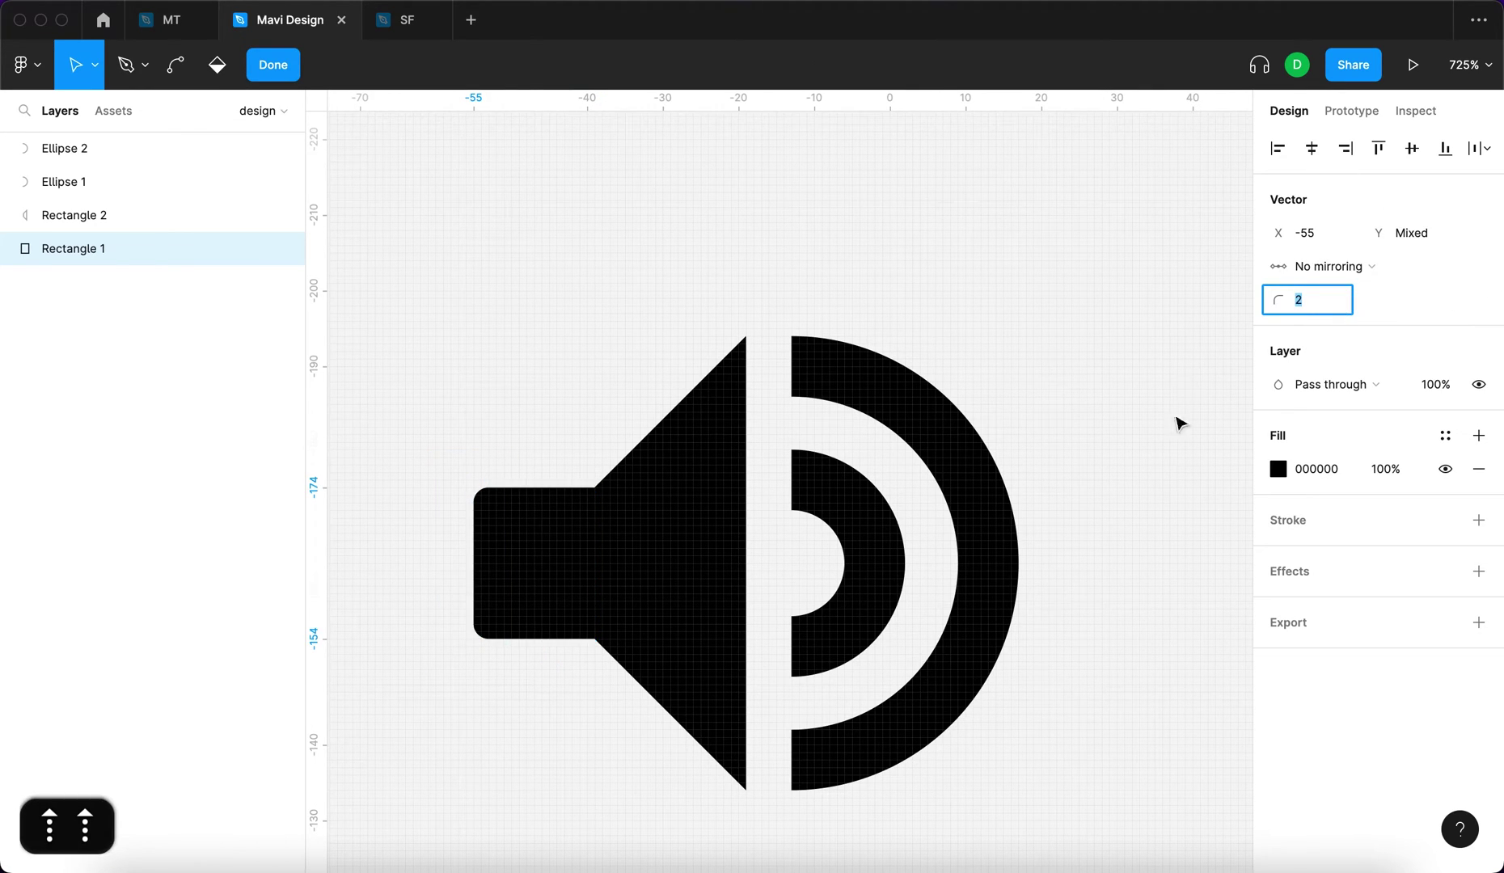
key(Escape)
scroll(535, 551, down, 2)
Make the back box 30 high and move the cone's left points to its top and bottom edges
mouse_move(539, 465)
mouse_down()
mouse_move(544, 420)
mouse_move(543, 435)
mouse_up()
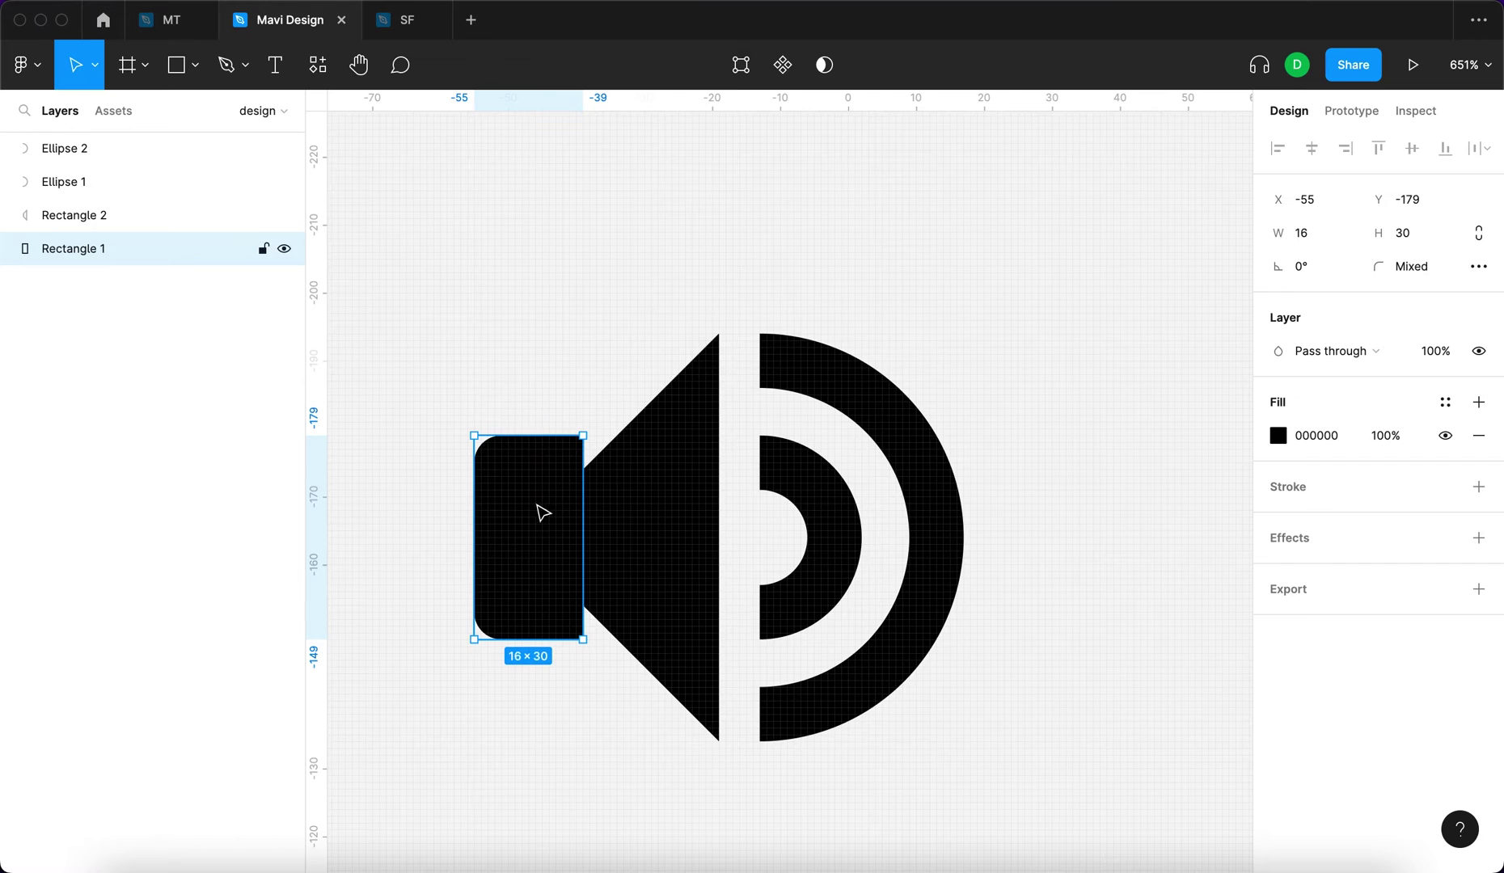
double_click(604, 534)
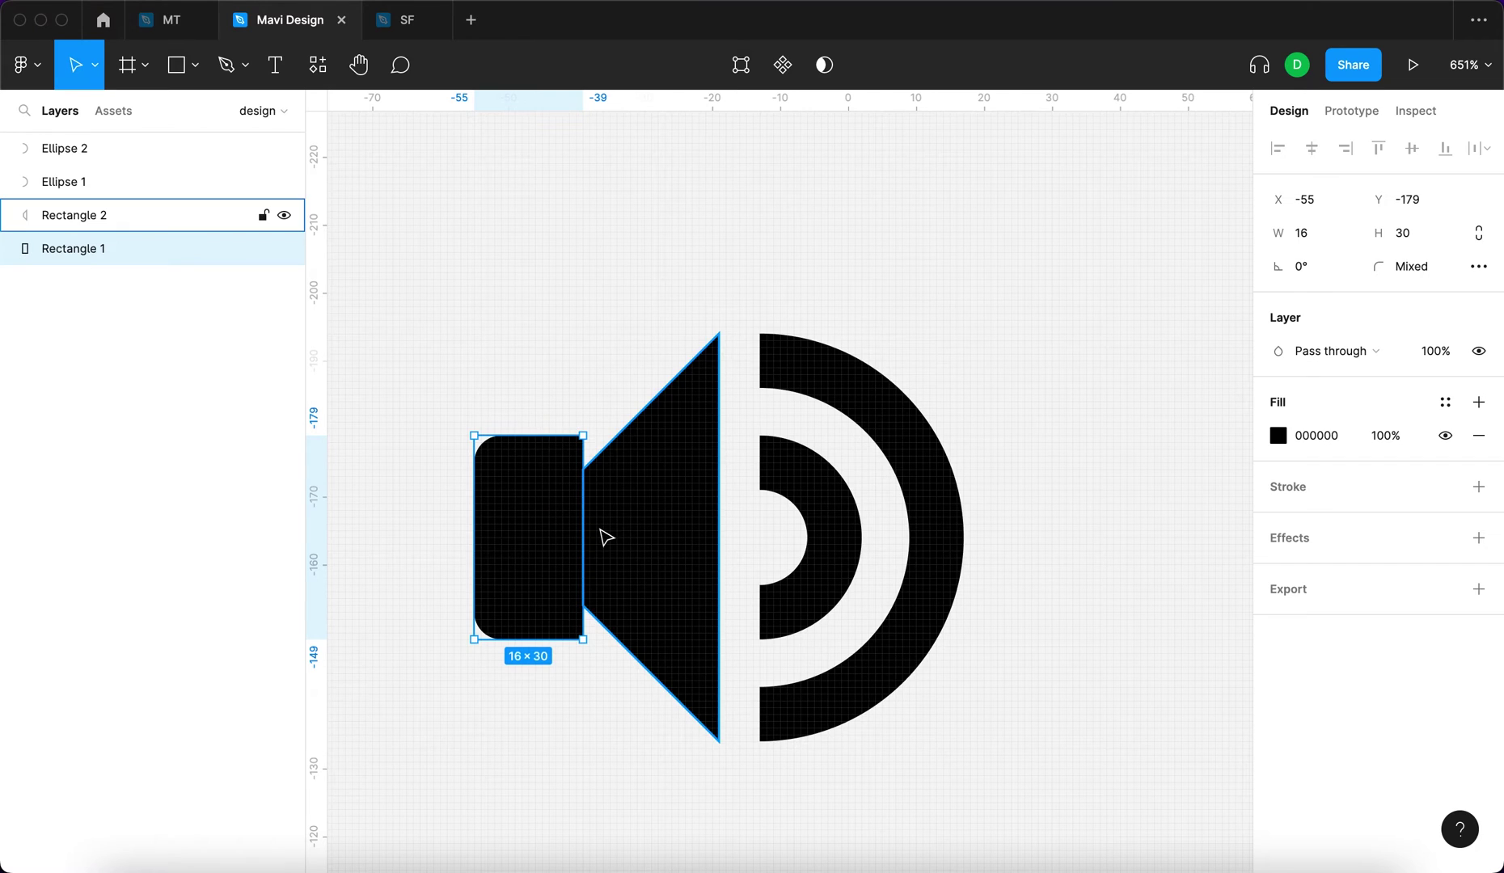
click(583, 469)
scroll(504, 426, up, 3)
key(Up)
key(Up)
key(Up)
key(Up)
key(Up)
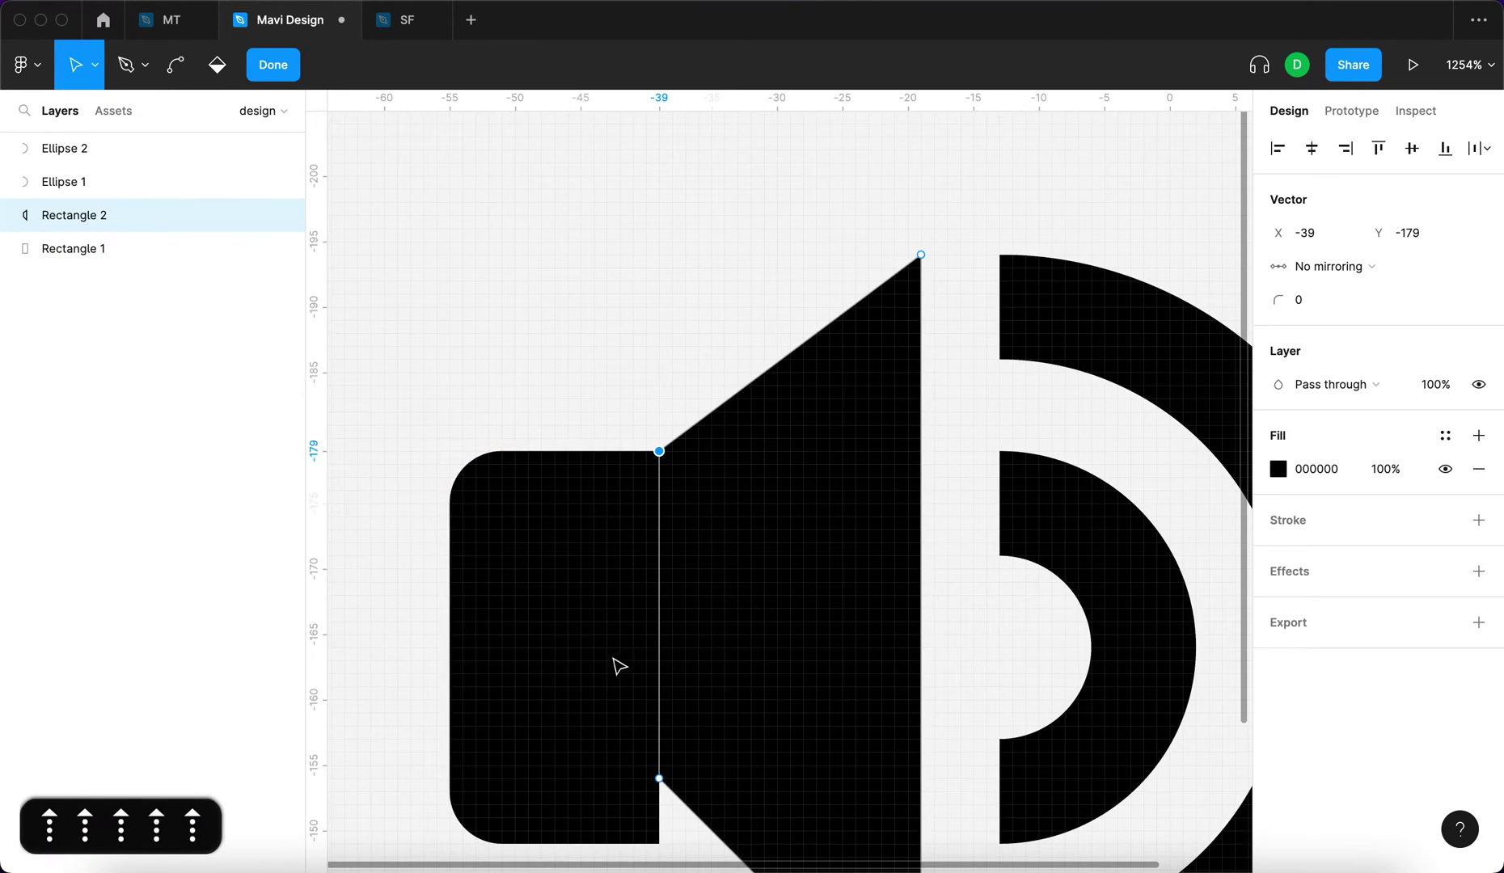
scroll(619, 665, down, 3)
click(637, 539)
key(Down)
key(Down)
key(Down)
key(Down)
key(Down)
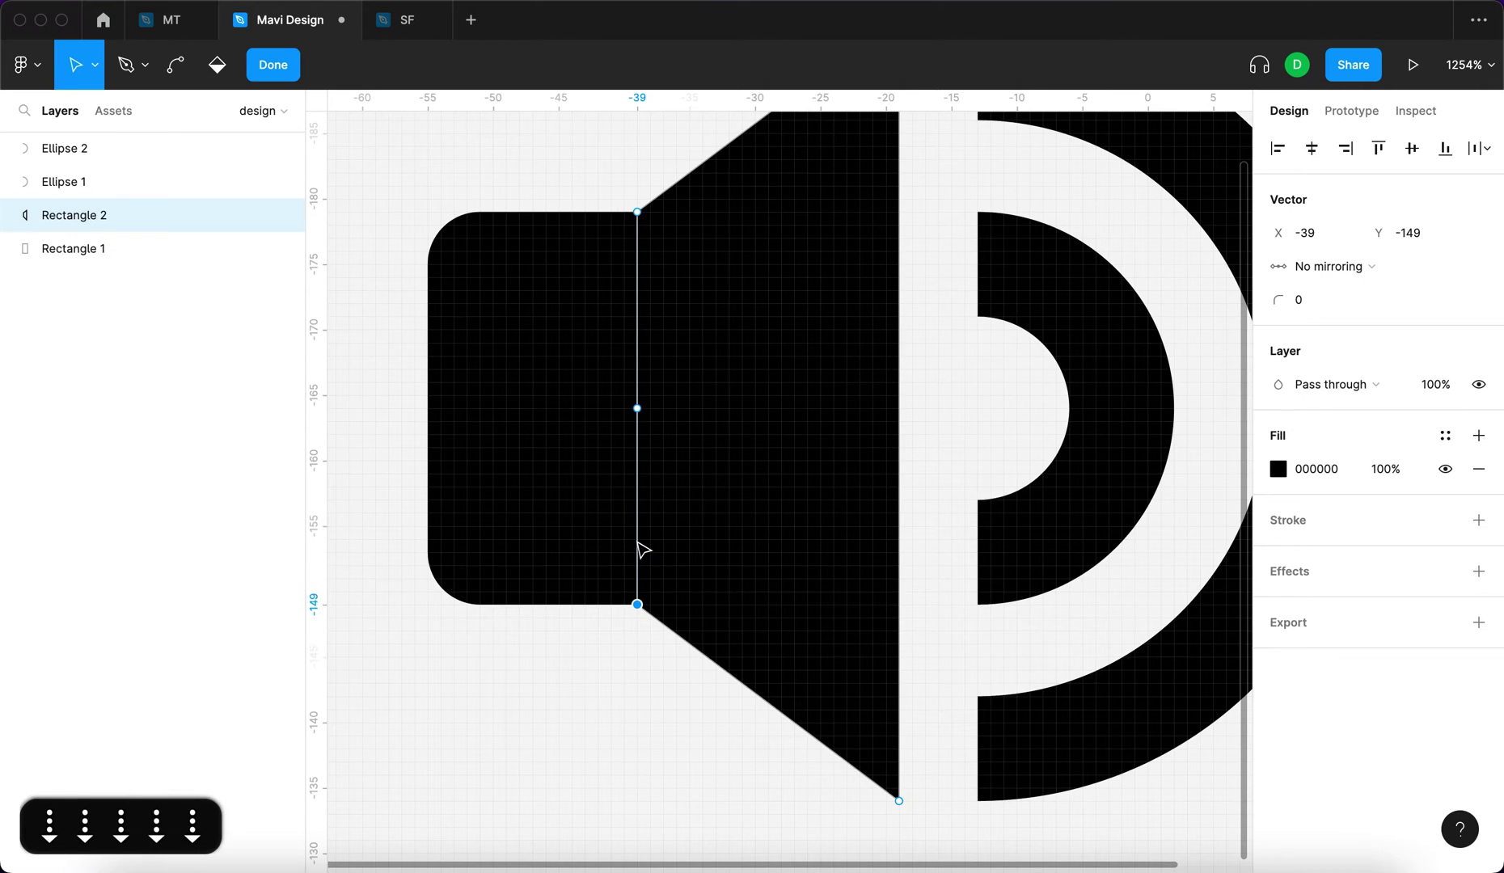
key(Return)
scroll(631, 687, up, 5)
Make the cone narrower from its left side
click(645, 563)
click(768, 574)
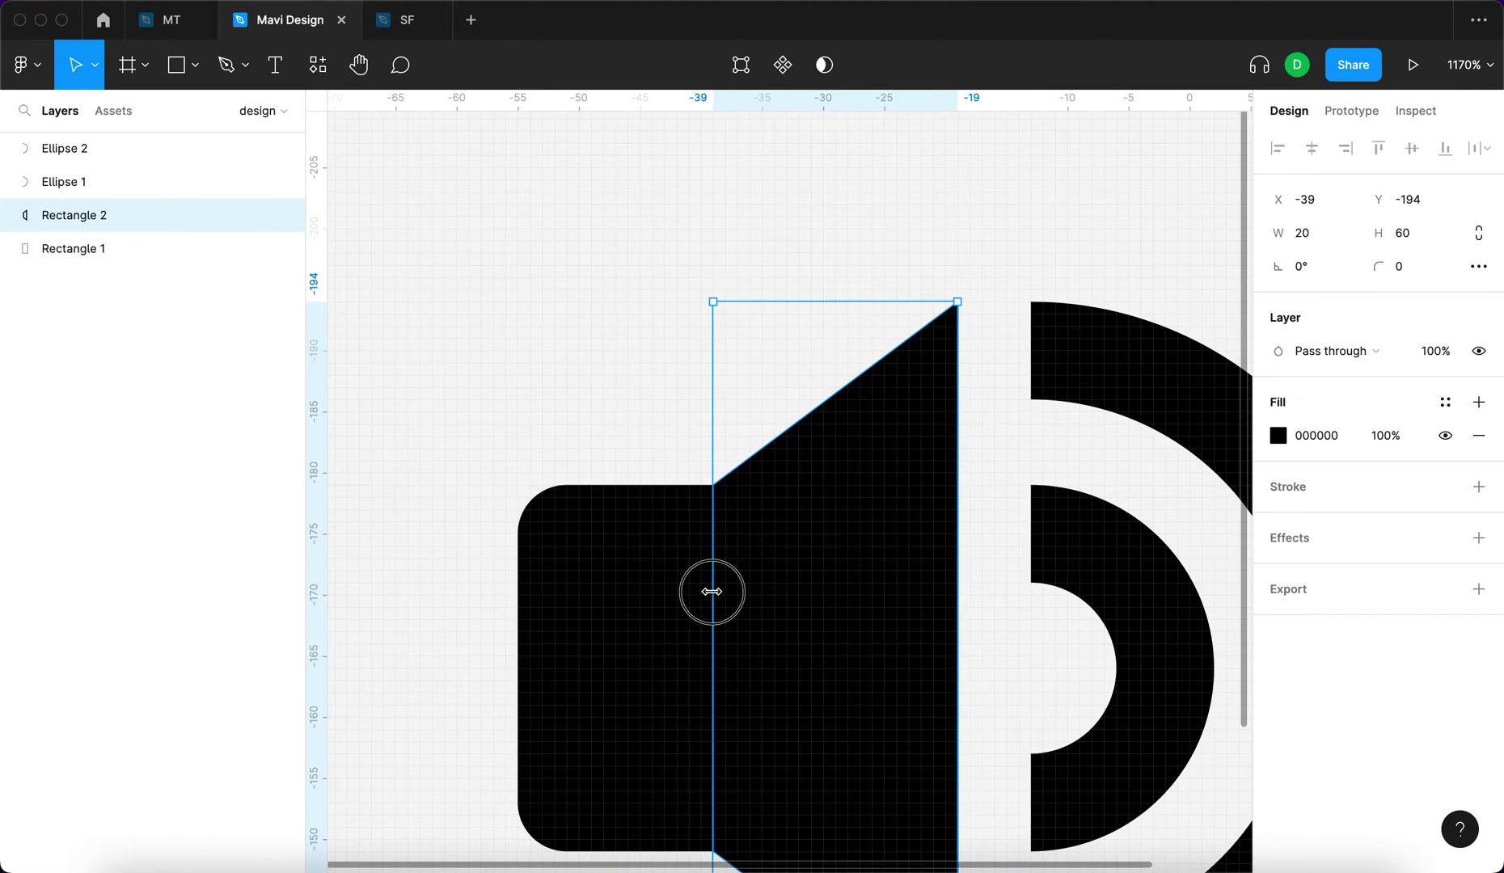
drag(711, 591, 779, 594)
click(615, 611)
click(638, 386)
scroll(639, 386, down, 2)
scroll(745, 537, down, 5)
scroll(736, 300, up, 5)
Shorten the back box to 24 high and check the cone's top-left point
click(736, 307)
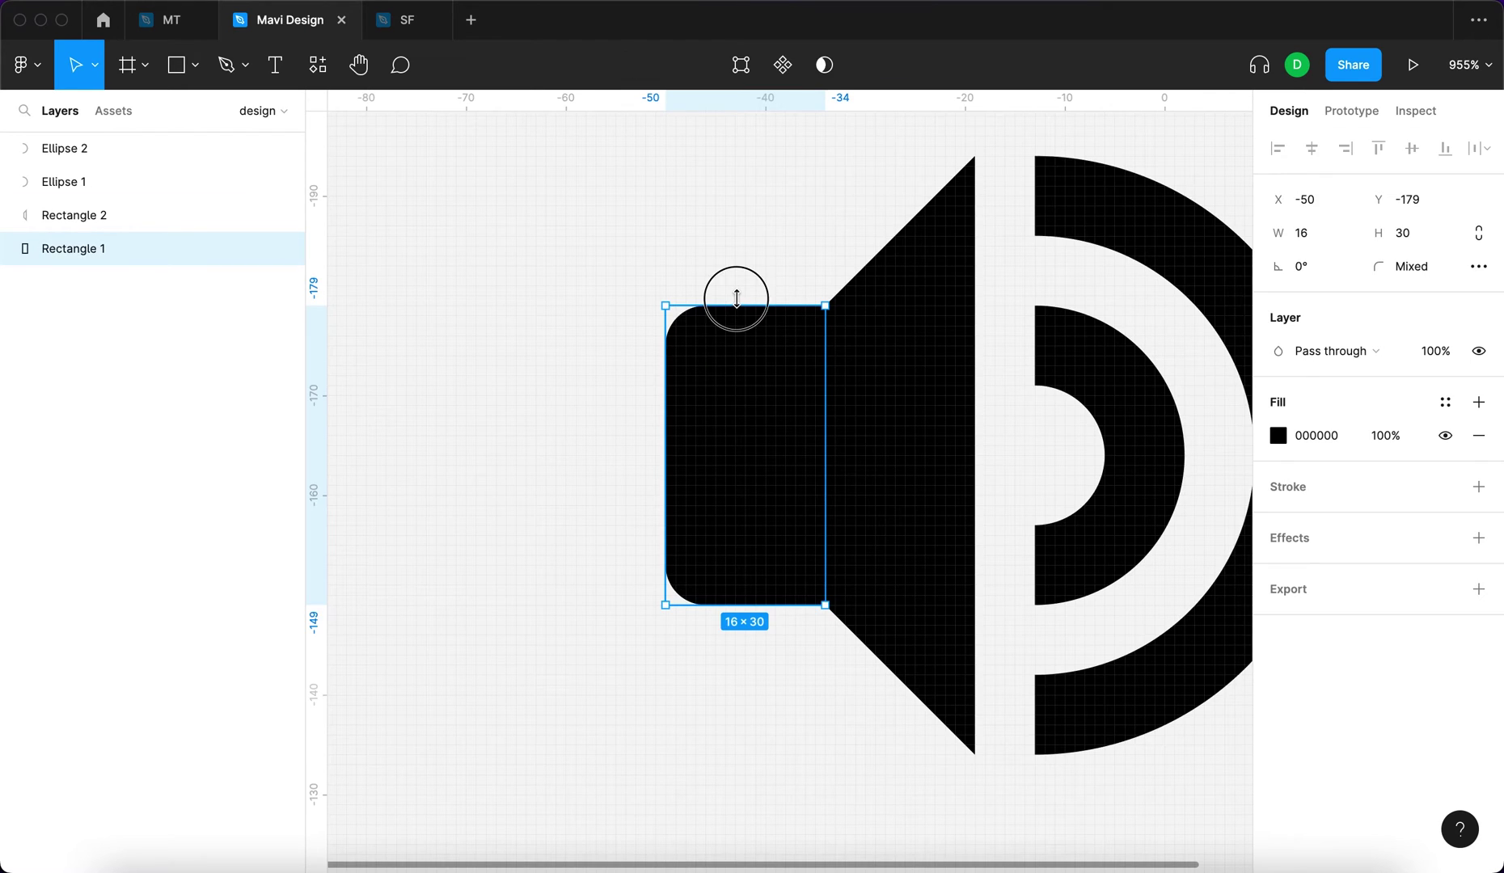
drag(737, 299, 735, 335)
click(889, 376)
key(Return)
click(824, 305)
key(Escape)
key(Escape)
scroll(701, 624, down, 10)
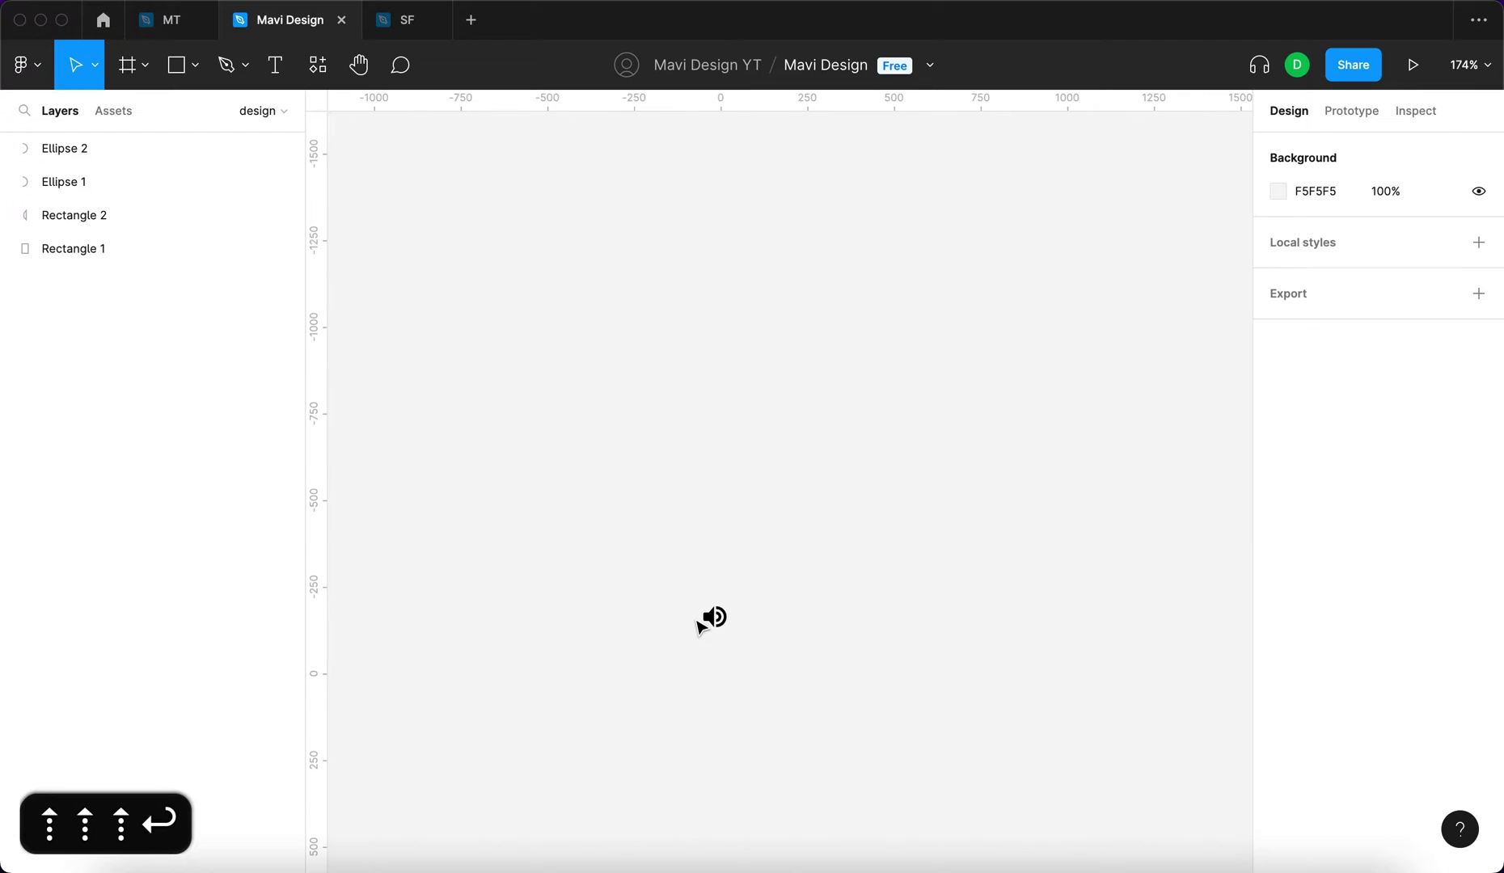
Group the four speaker shapes and move the group up and right
scroll(700, 627, up, 10)
click(664, 594)
key(Escape)
scroll(669, 487, down, 3)
scroll(669, 487, down, 2)
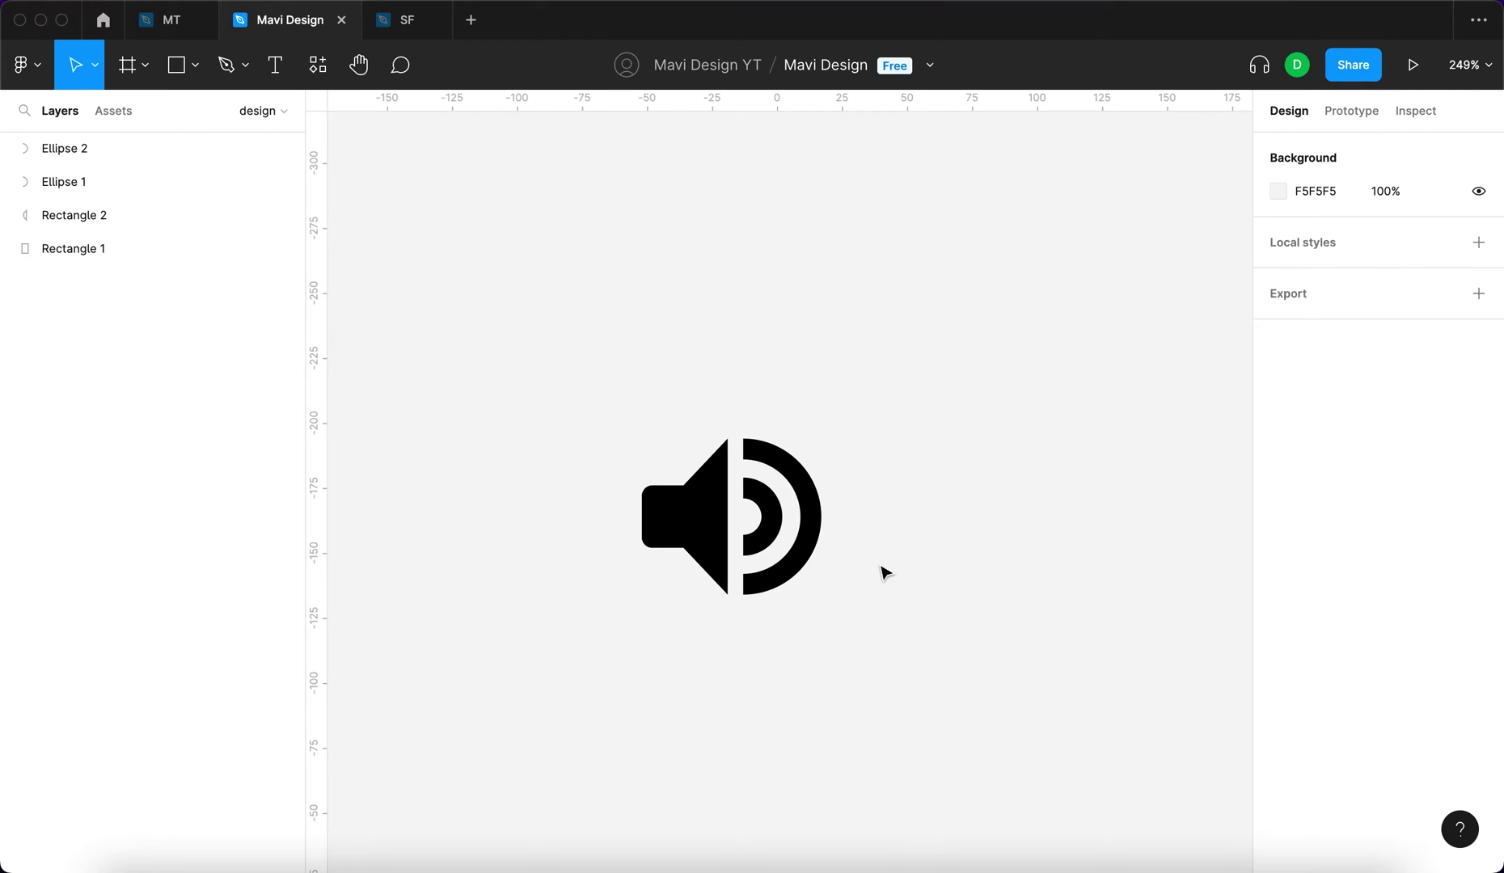
drag(893, 619, 591, 379)
click(974, 324)
drag(974, 324, 594, 673)
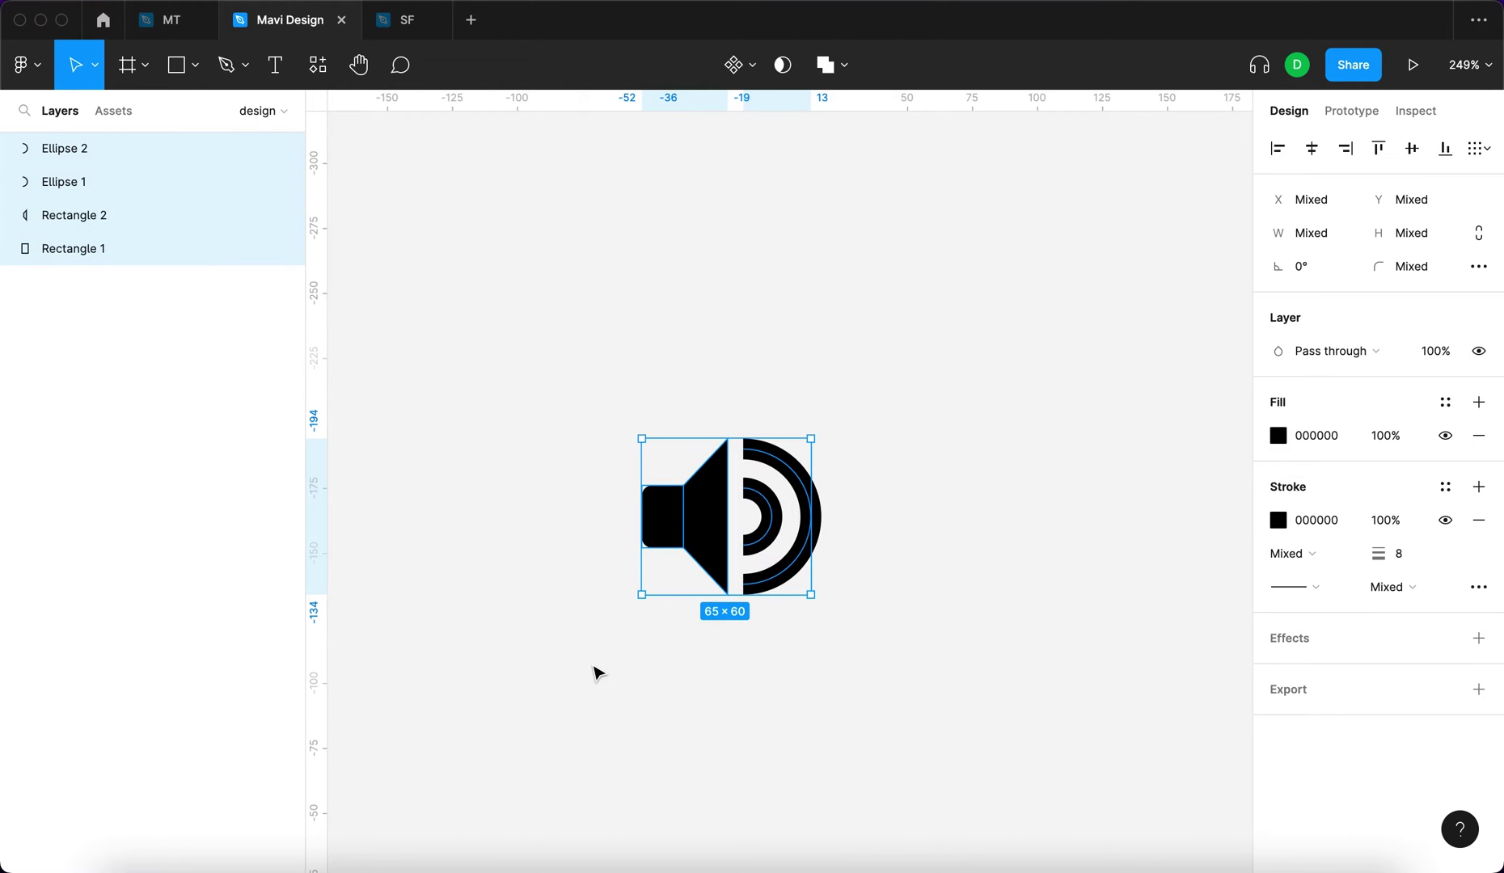
key(super+g)
drag(679, 538, 710, 497)
Rename the group to 'sound icon'
key(super+r)
text(sound icon)
key(Return)
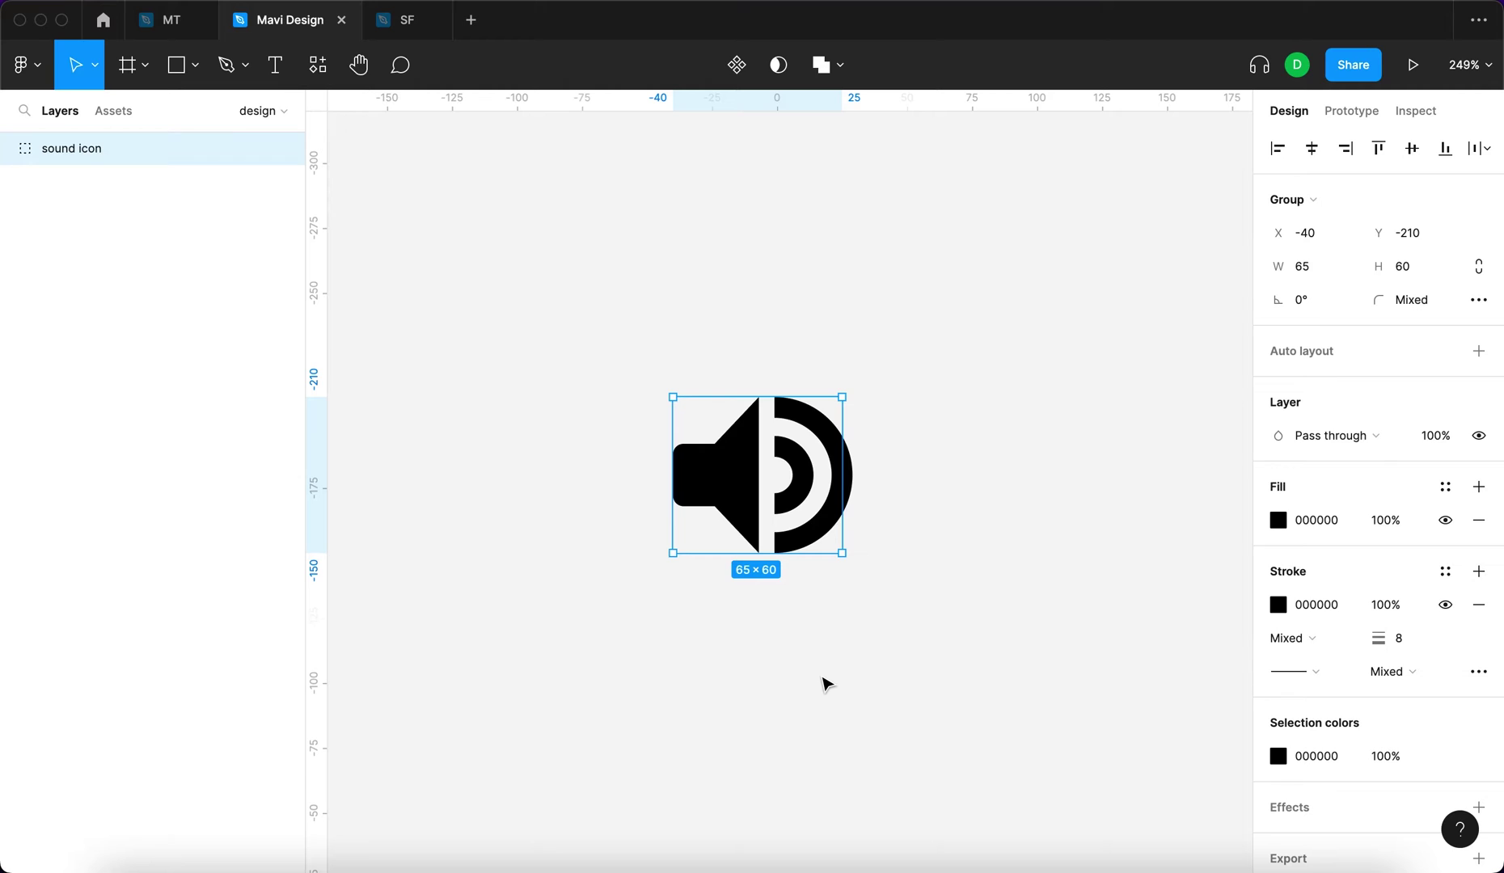
key(super+r)
text(sdfsfd)
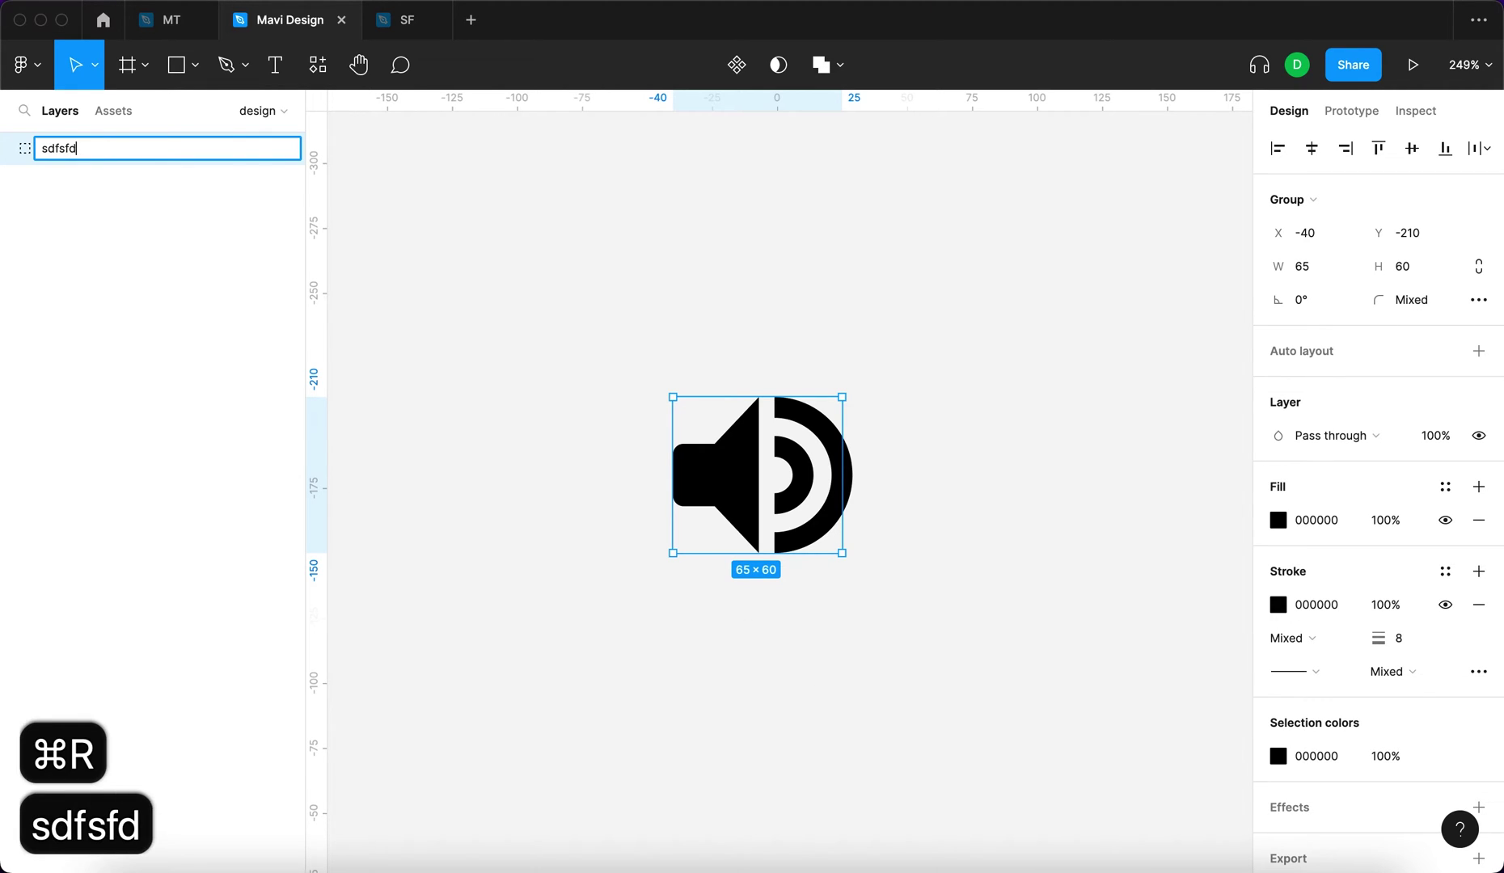
key(super+a)
key(BackSpace)
text(sound icon)
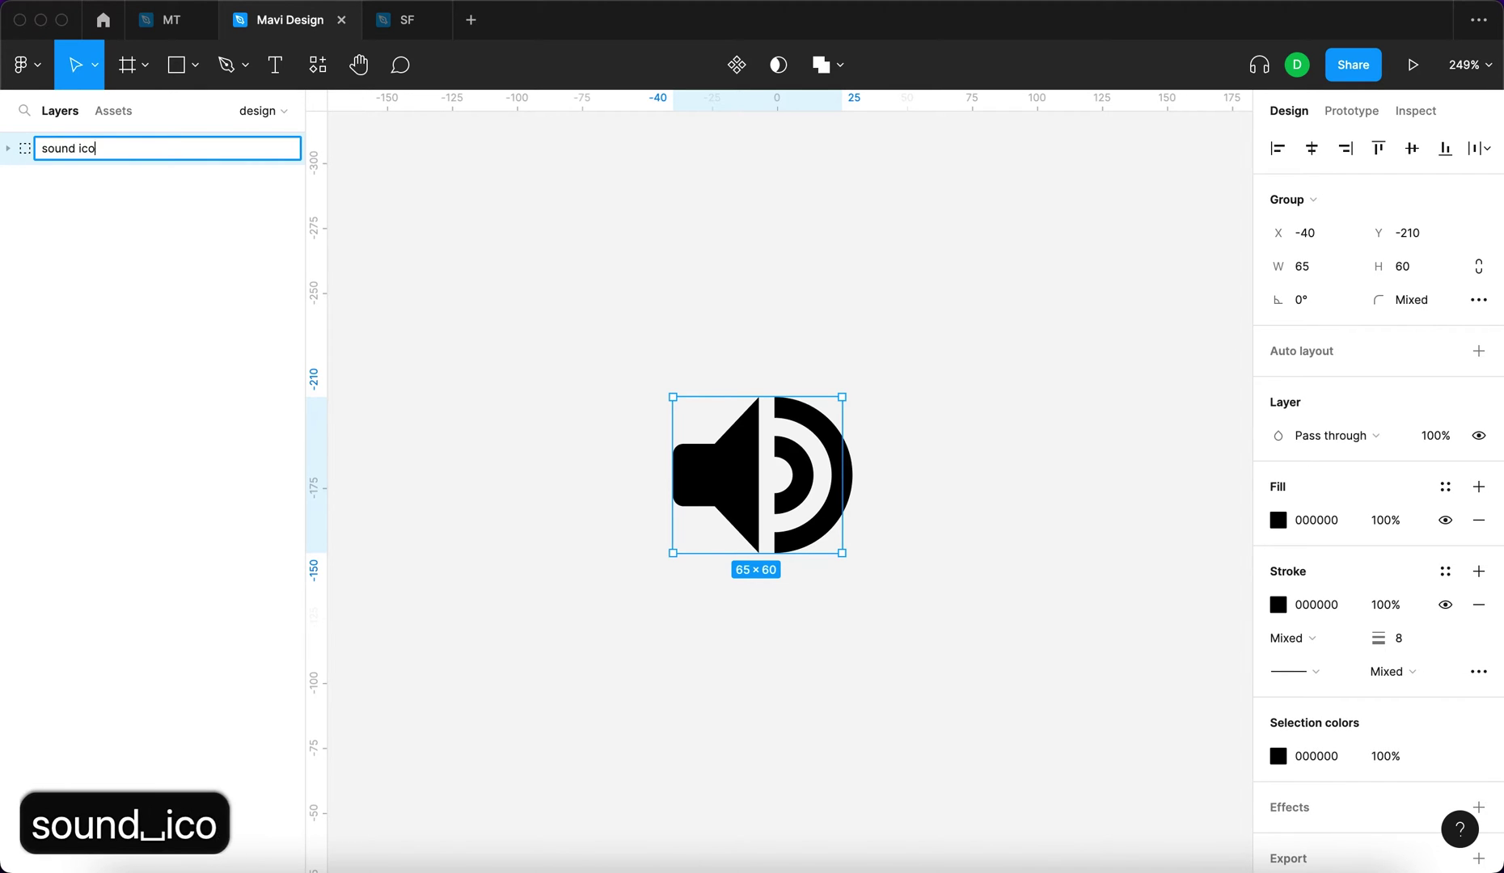
key(Return)
click(408, 240)
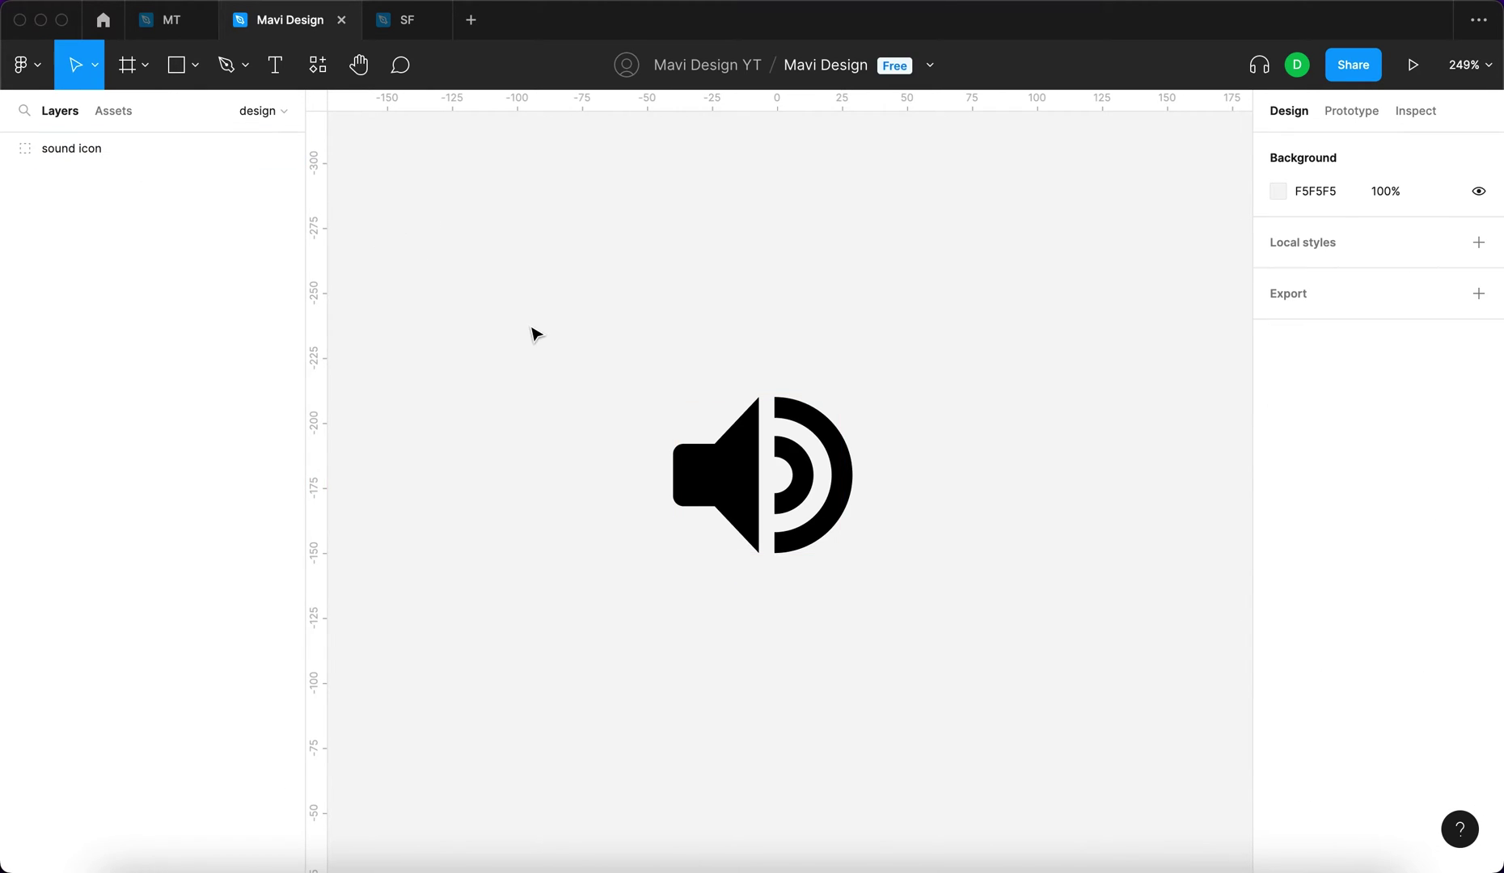
key(p)
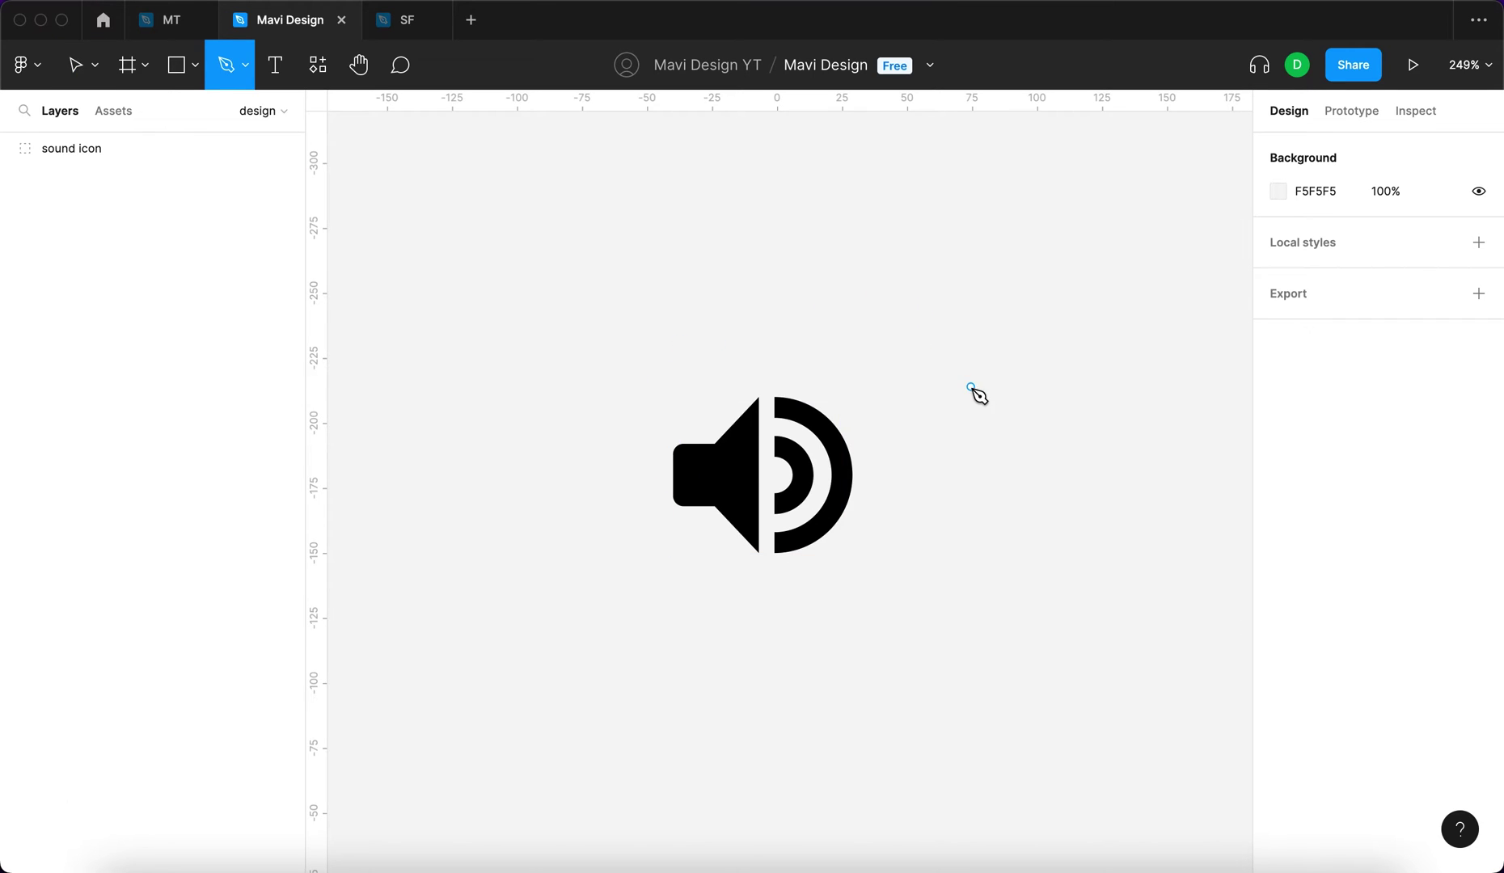
Draw a diagonal line with the Pen tool and thicken its stroke to 11
click(980, 346)
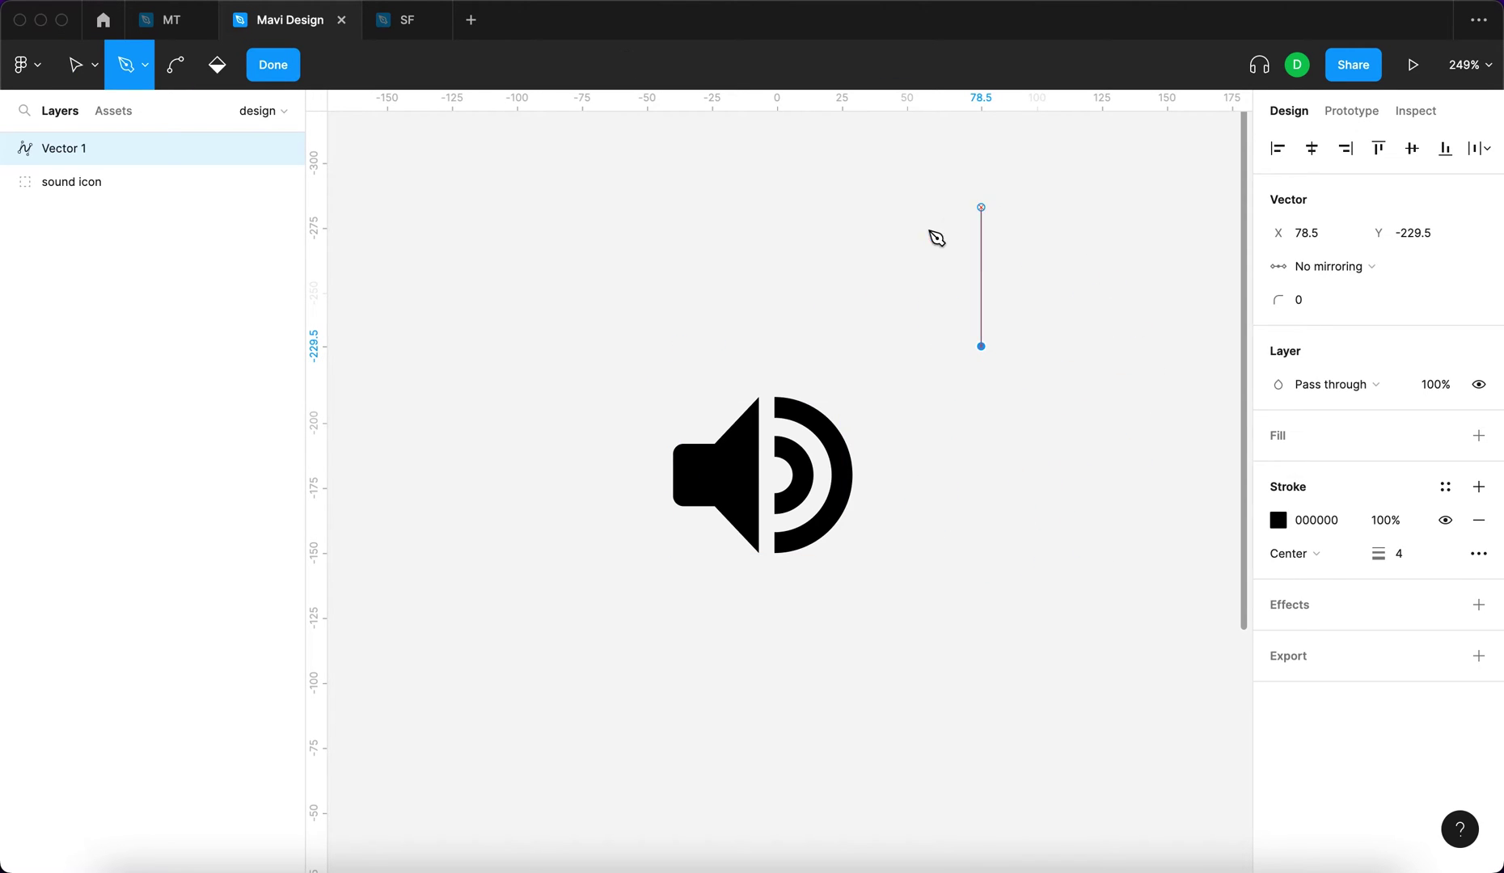
click(1181, 547)
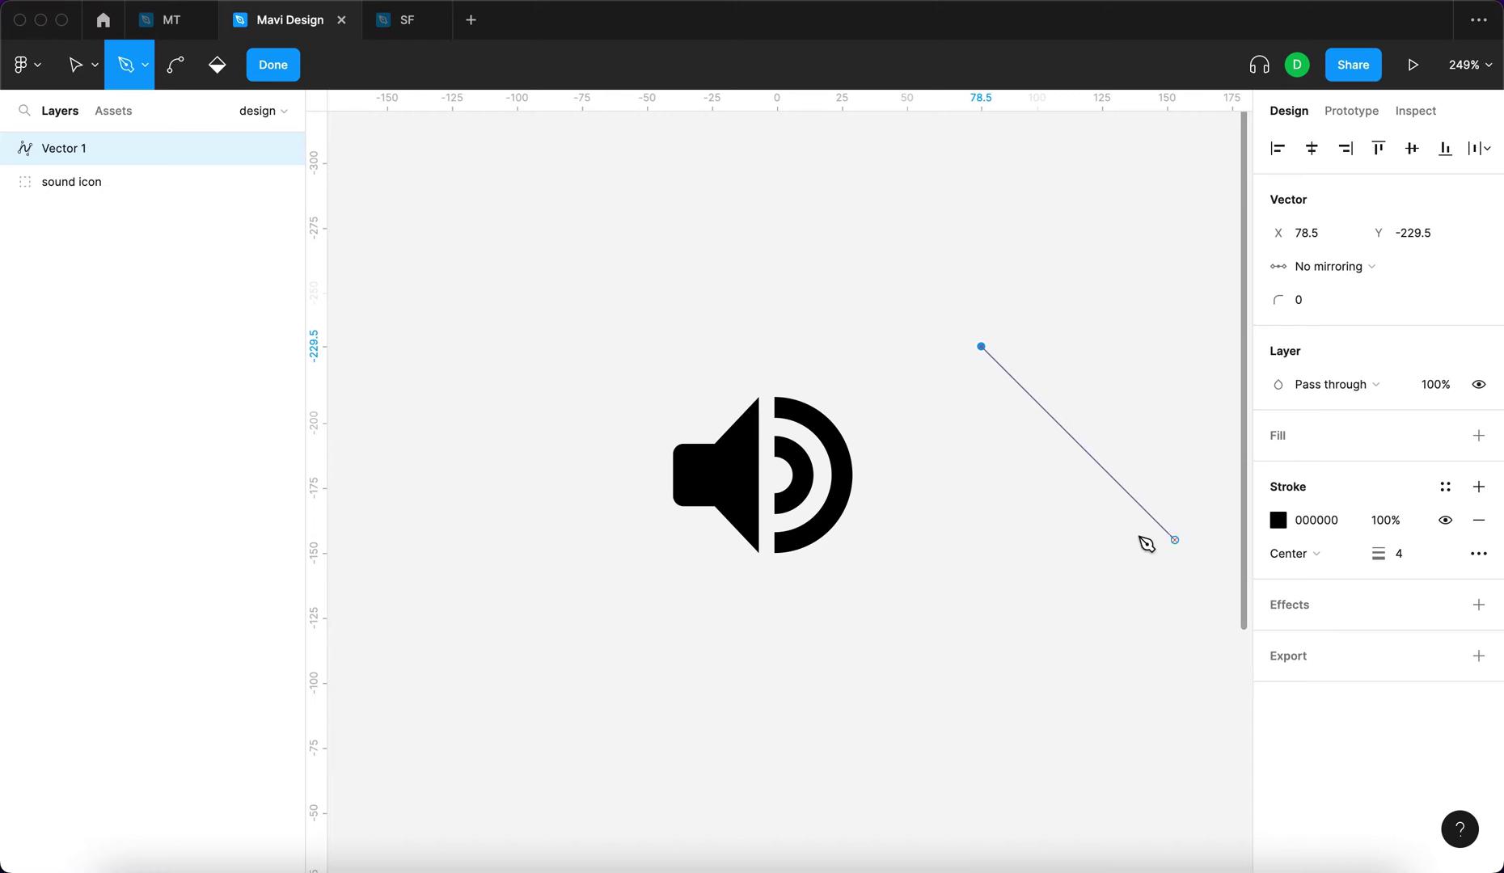
click(1117, 481)
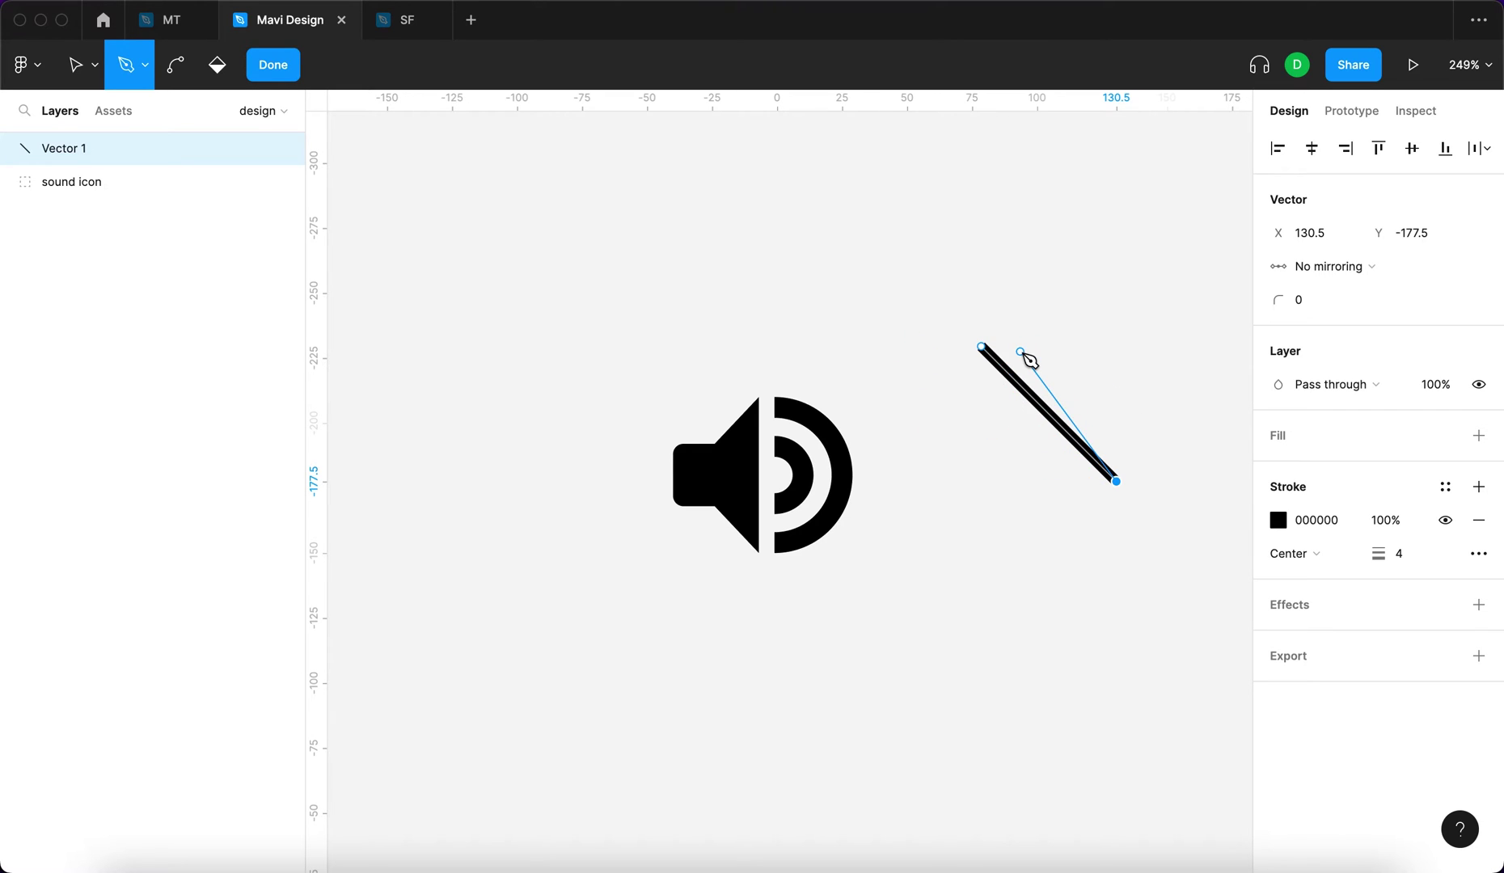
key(Return)
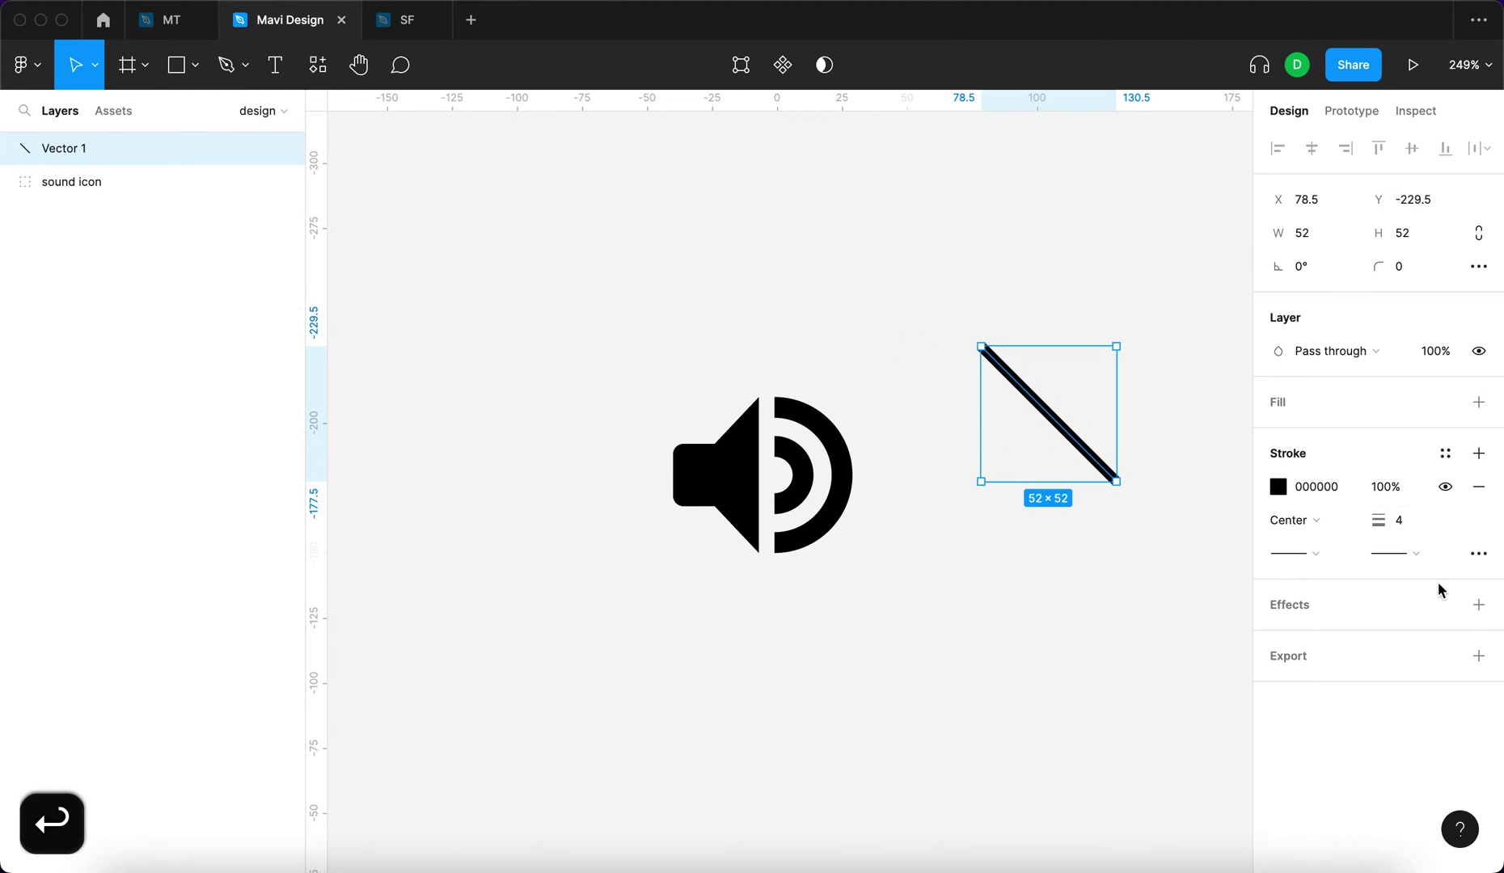
click(1406, 520)
key(Up)
key(Up)
key(Up)
key(Up)
key(Up)
key(Up)
key(Up)
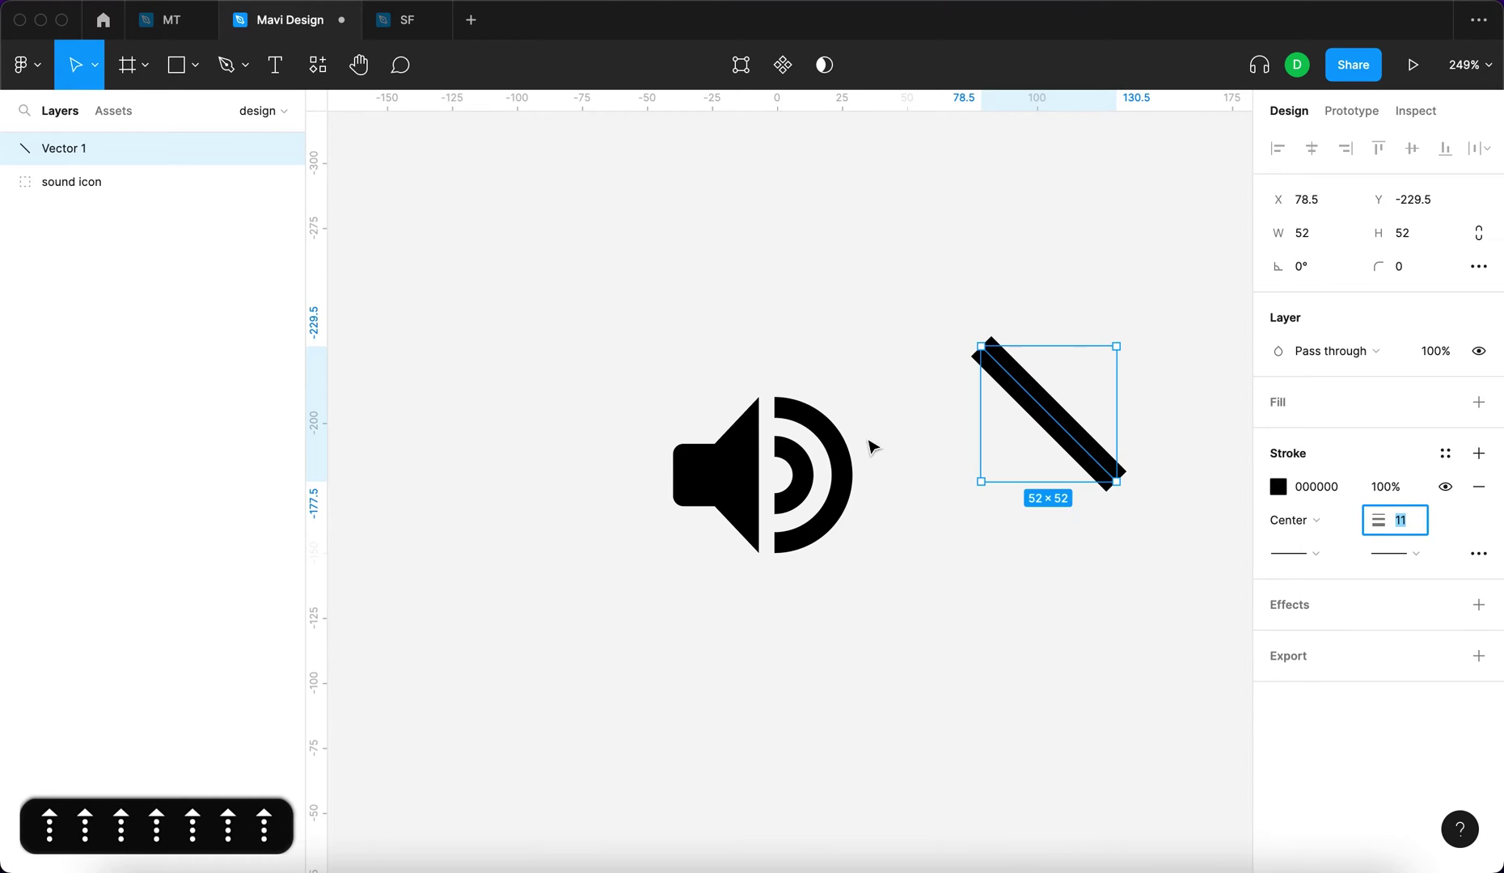
Set the line's stroke weight to 8 and move it onto the speaker icon
click(800, 465)
double_click(800, 465)
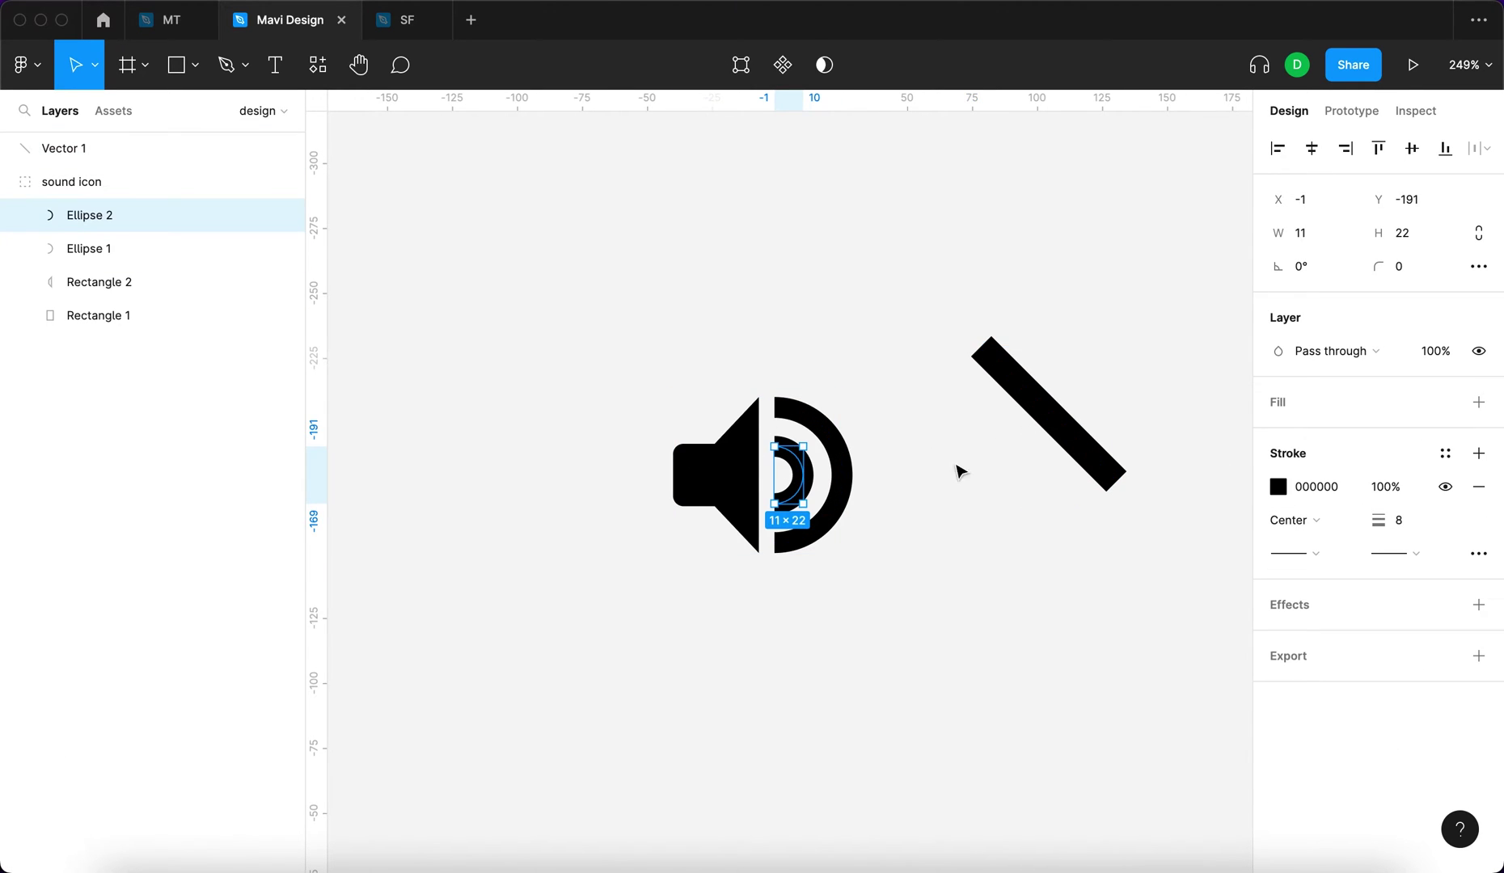
click(1025, 394)
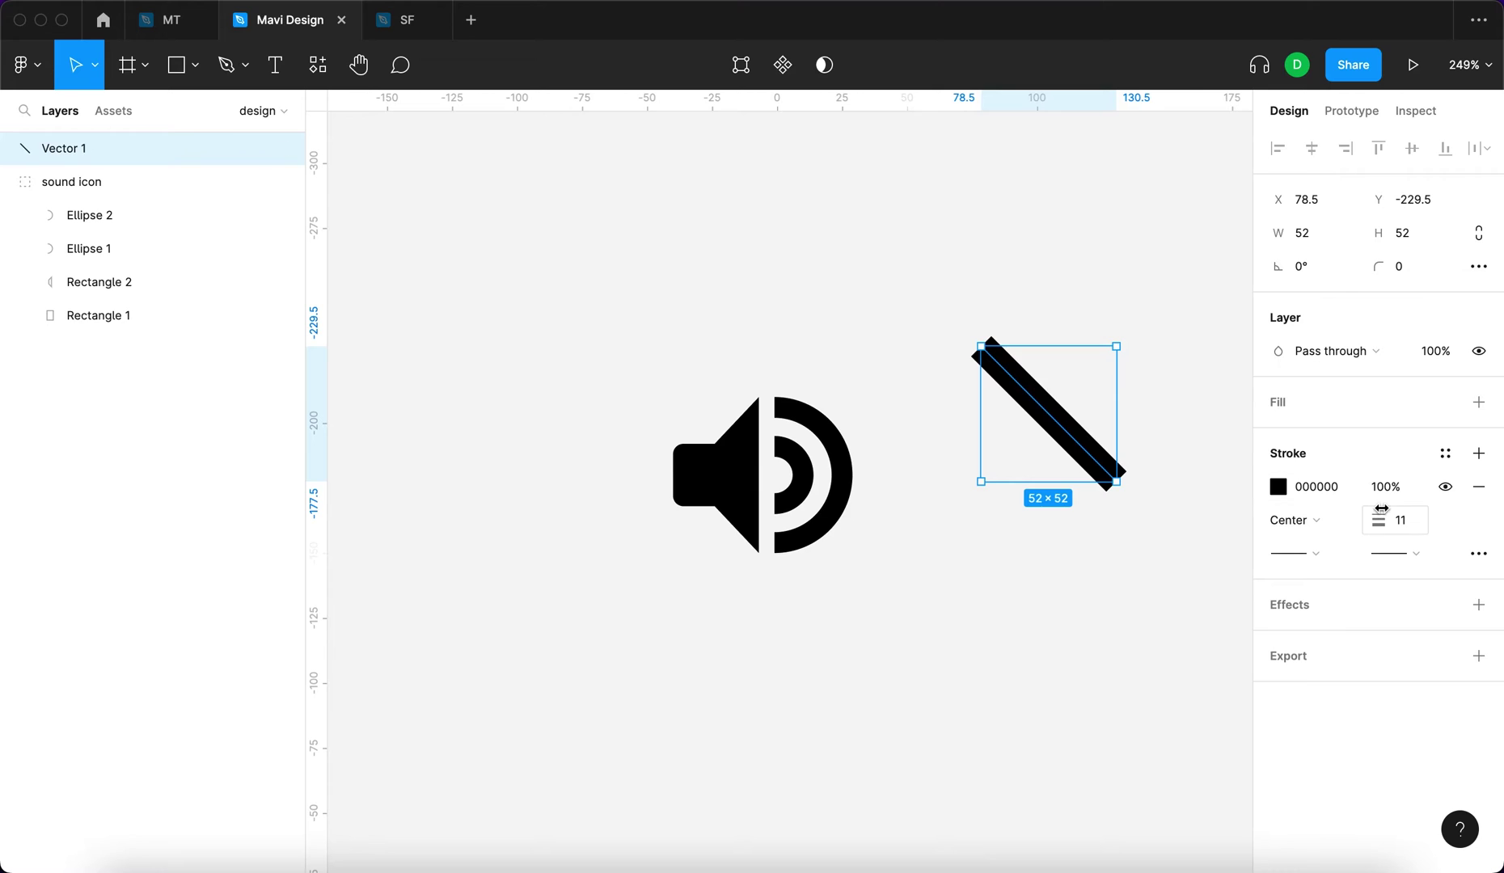
key(Down)
key(Down)
key(Down)
key(Return)
click(1197, 461)
mouse_move(1061, 430)
mouse_down()
mouse_move(949, 429)
mouse_move(775, 485)
mouse_up()
Color the line's stroke FF0000 and shift it down and right on the icon
click(1278, 486)
text(ff0000)
key(Return)
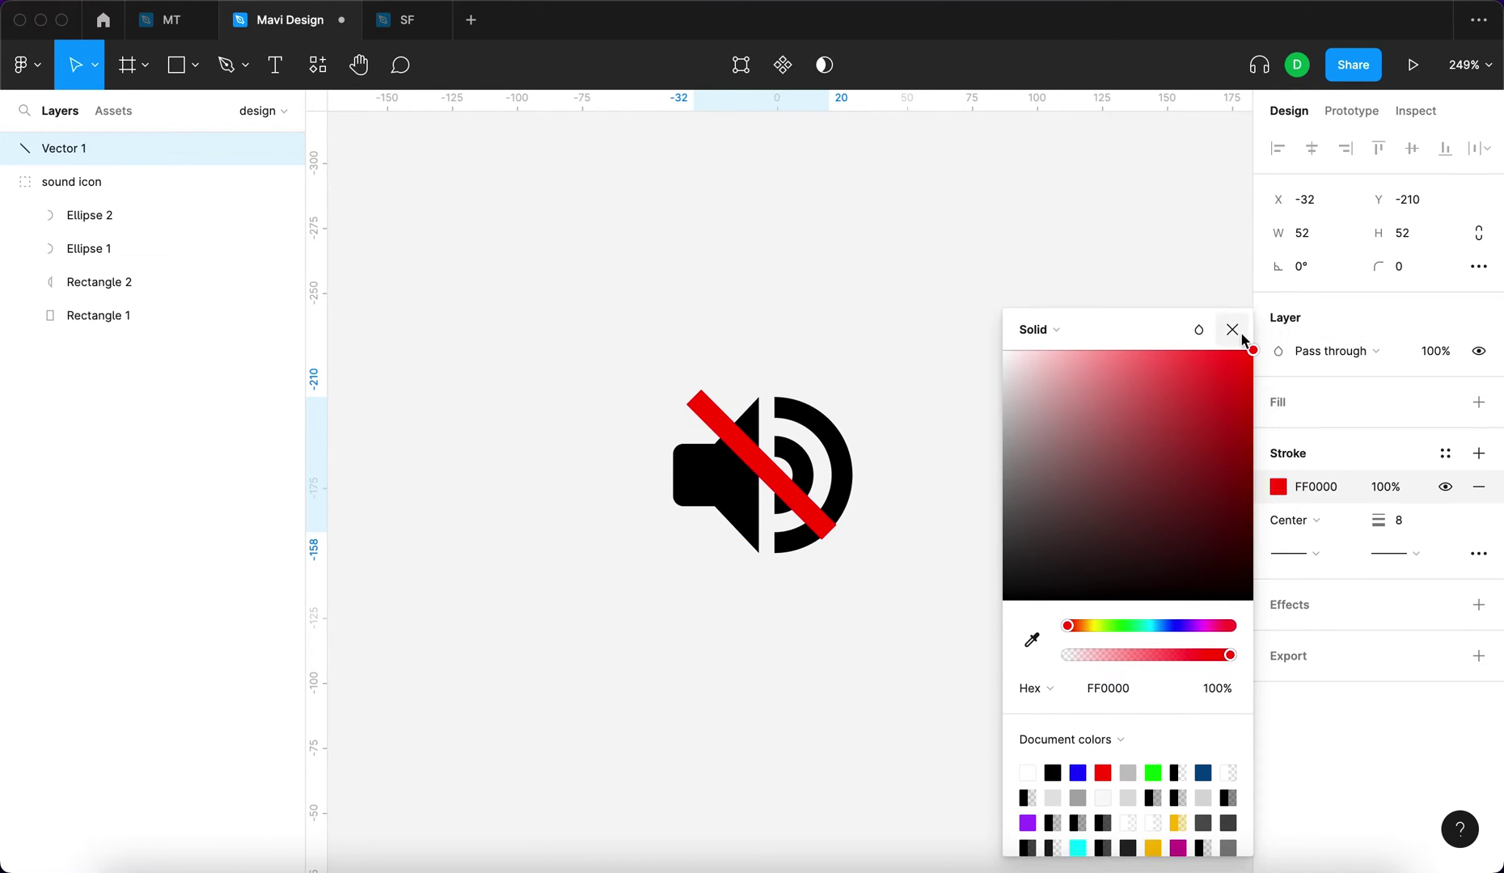
click(1231, 329)
click(784, 299)
scroll(721, 550, up, 5)
click(815, 396)
mouse_move(815, 396)
mouse_down()
mouse_move(814, 410)
mouse_move(839, 402)
mouse_up()
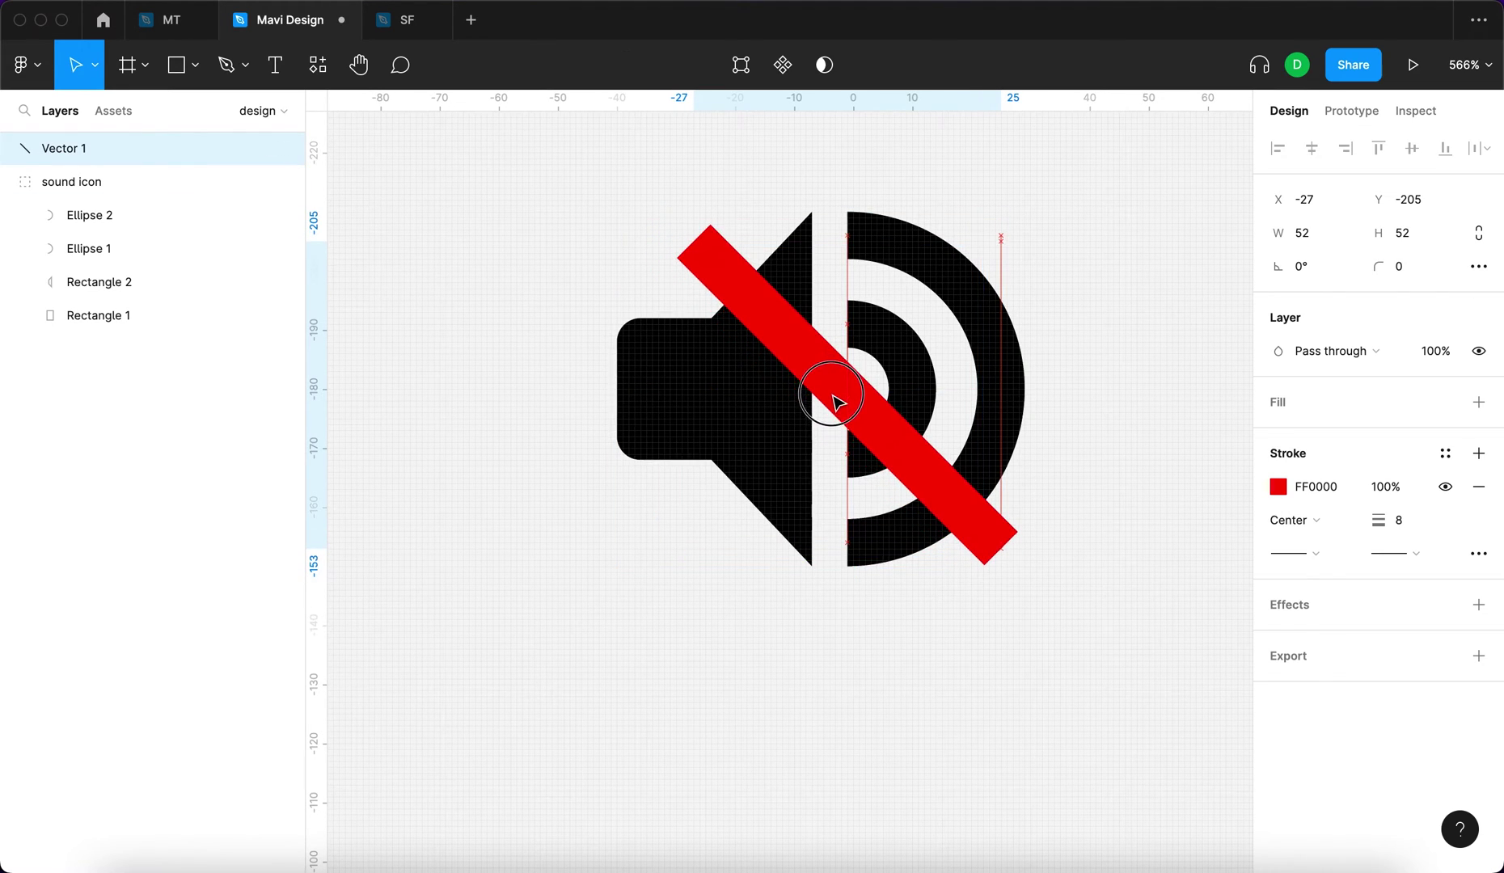
Try a black stroke and outline view, then undo back to the red line
click(1296, 488)
text(0)
key(Return)
click(1101, 494)
scroll(1125, 469, down, 10)
scroll(1021, 484, up, 10)
click(1021, 484)
key(super+y)
key(super+z)
key(super+z)
key(super+y)
key(super+z)
key(super+z)
key(super+z)
scroll(954, 428, down, 3)
scroll(900, 380, up, 2)
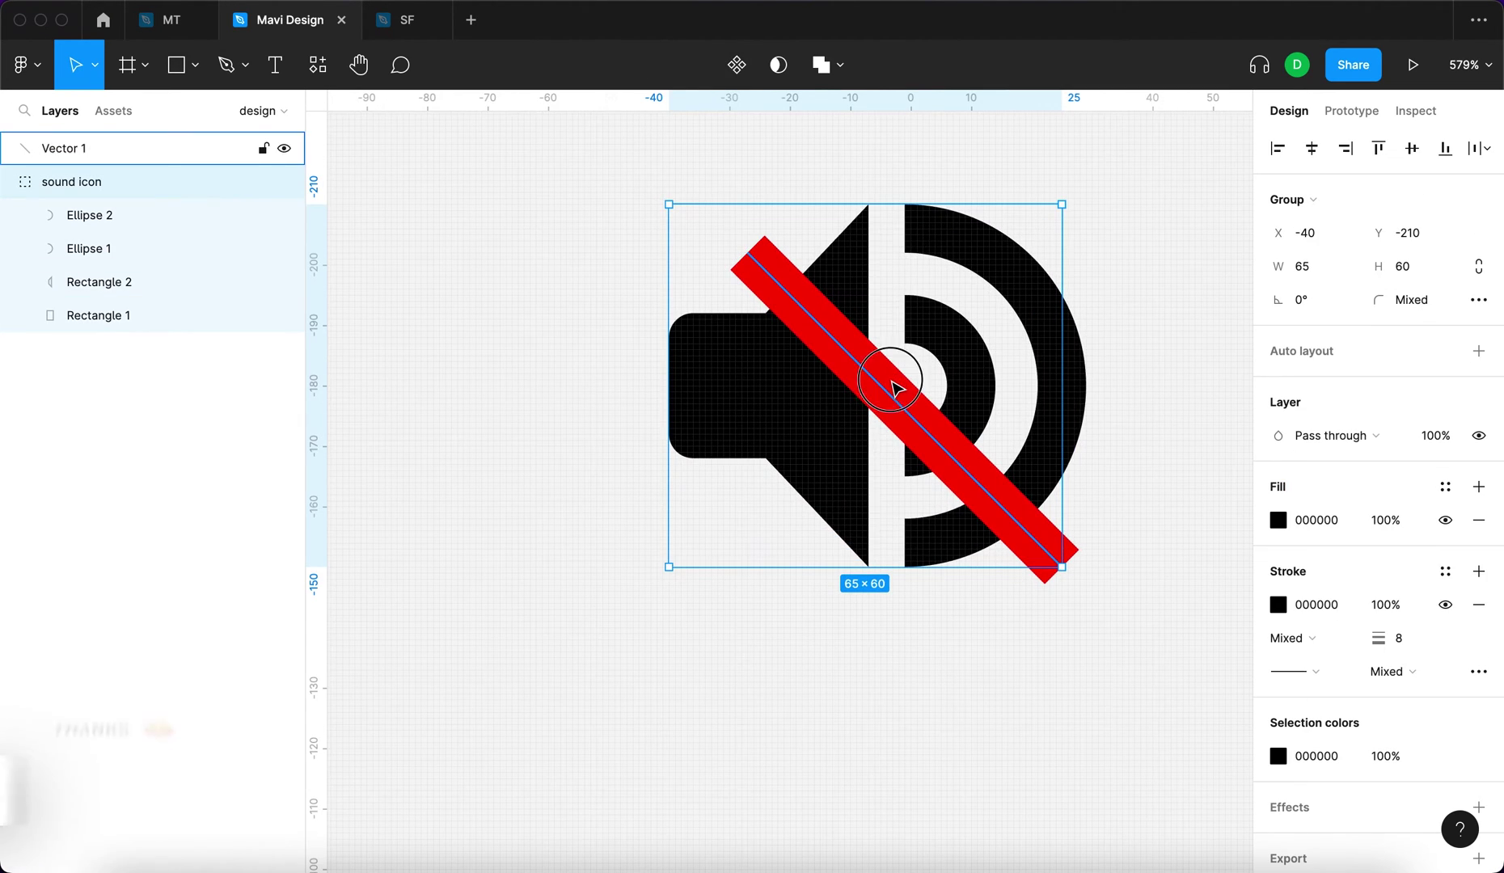
Resize the red slash to 60×60 and nudge it left and up into alignment
click(894, 385)
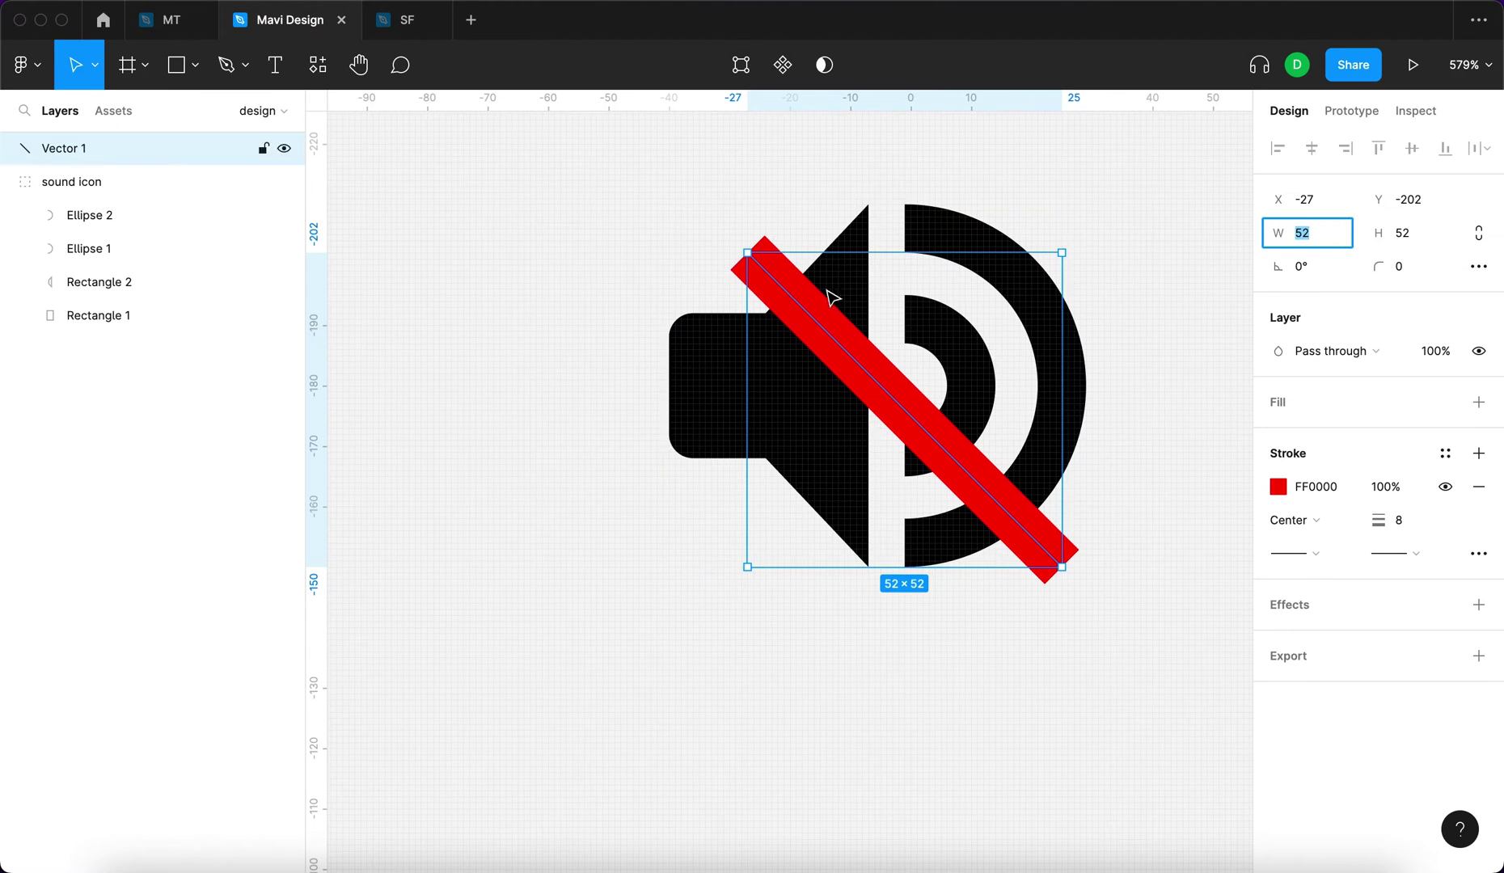
text(60)
key(Tab)
text(60)
key(Return)
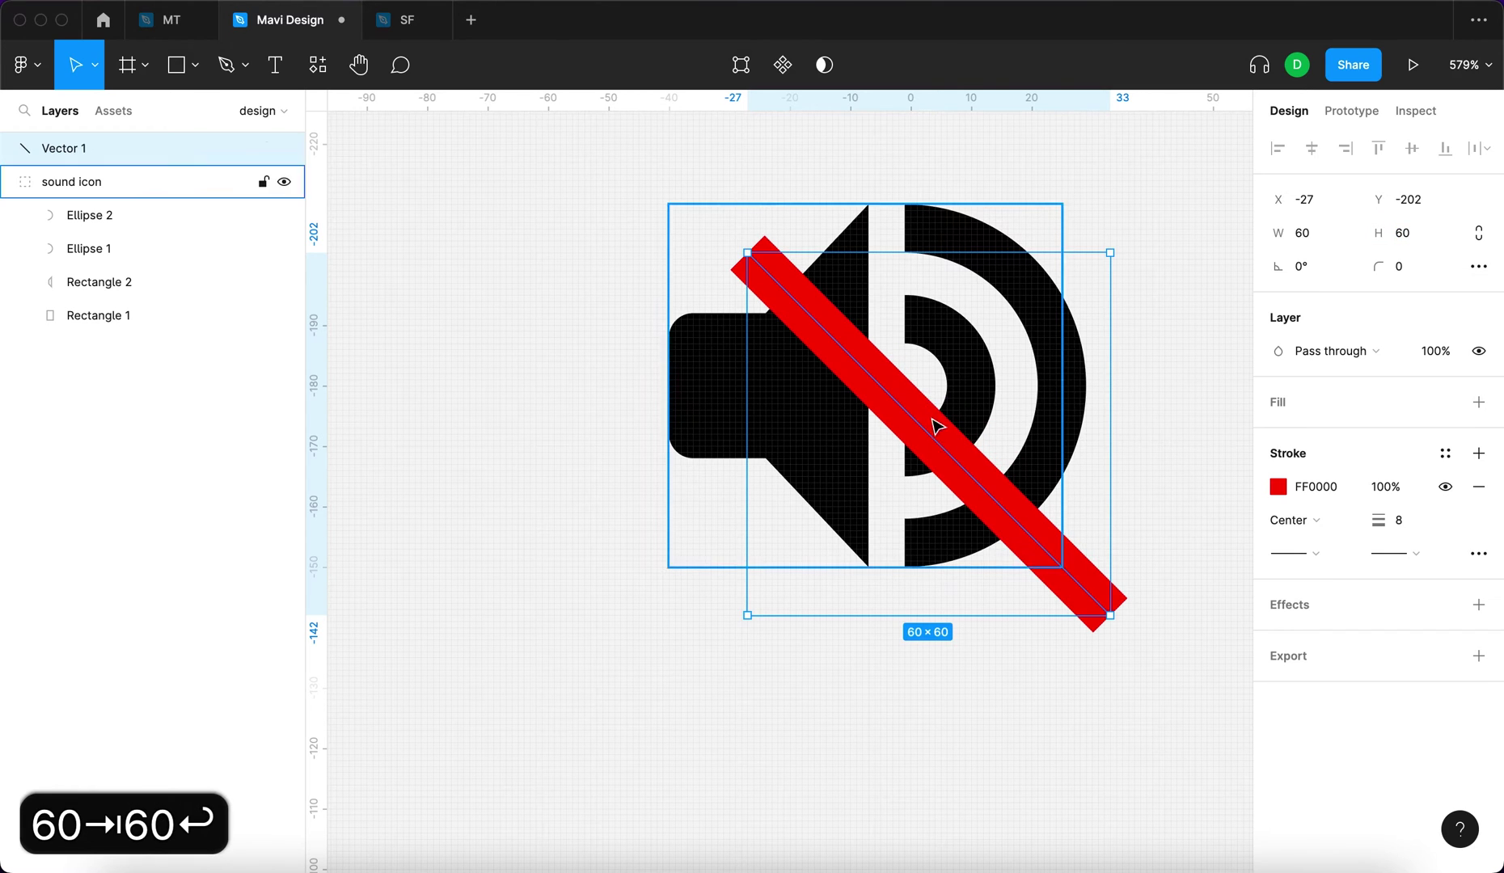
key(Left)
key(Left)
key(Left)
key(Left)
key(Left)
key(Up)
key(Up)
key(Up)
key(Up)
key(Up)
key(Up)
key(Up)
key(Up)
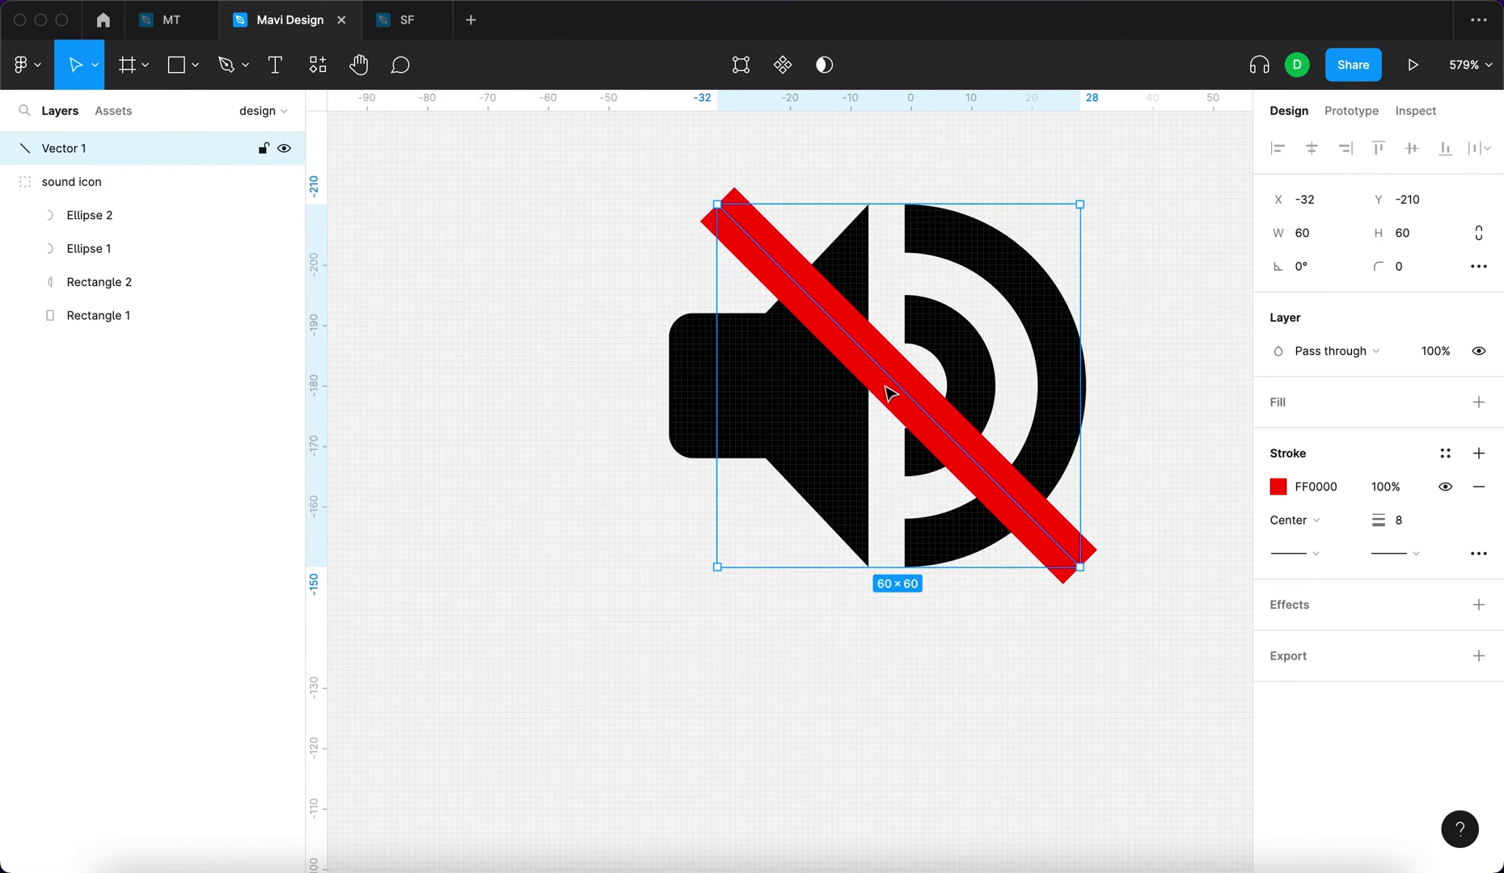
scroll(841, 372, down, 2)
click(784, 356)
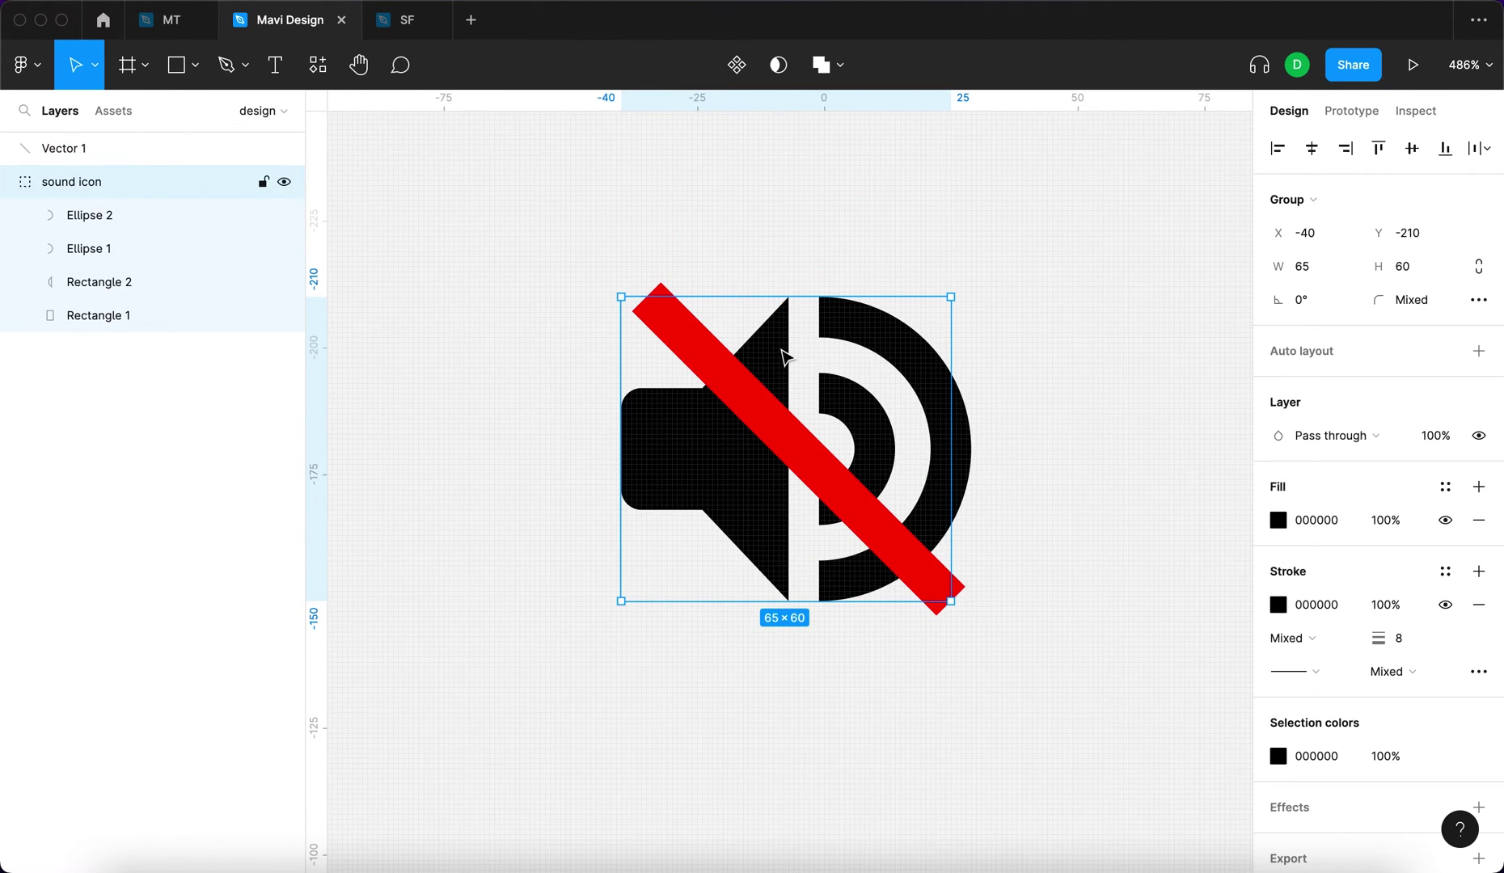
scroll(1168, 450, right, 5)
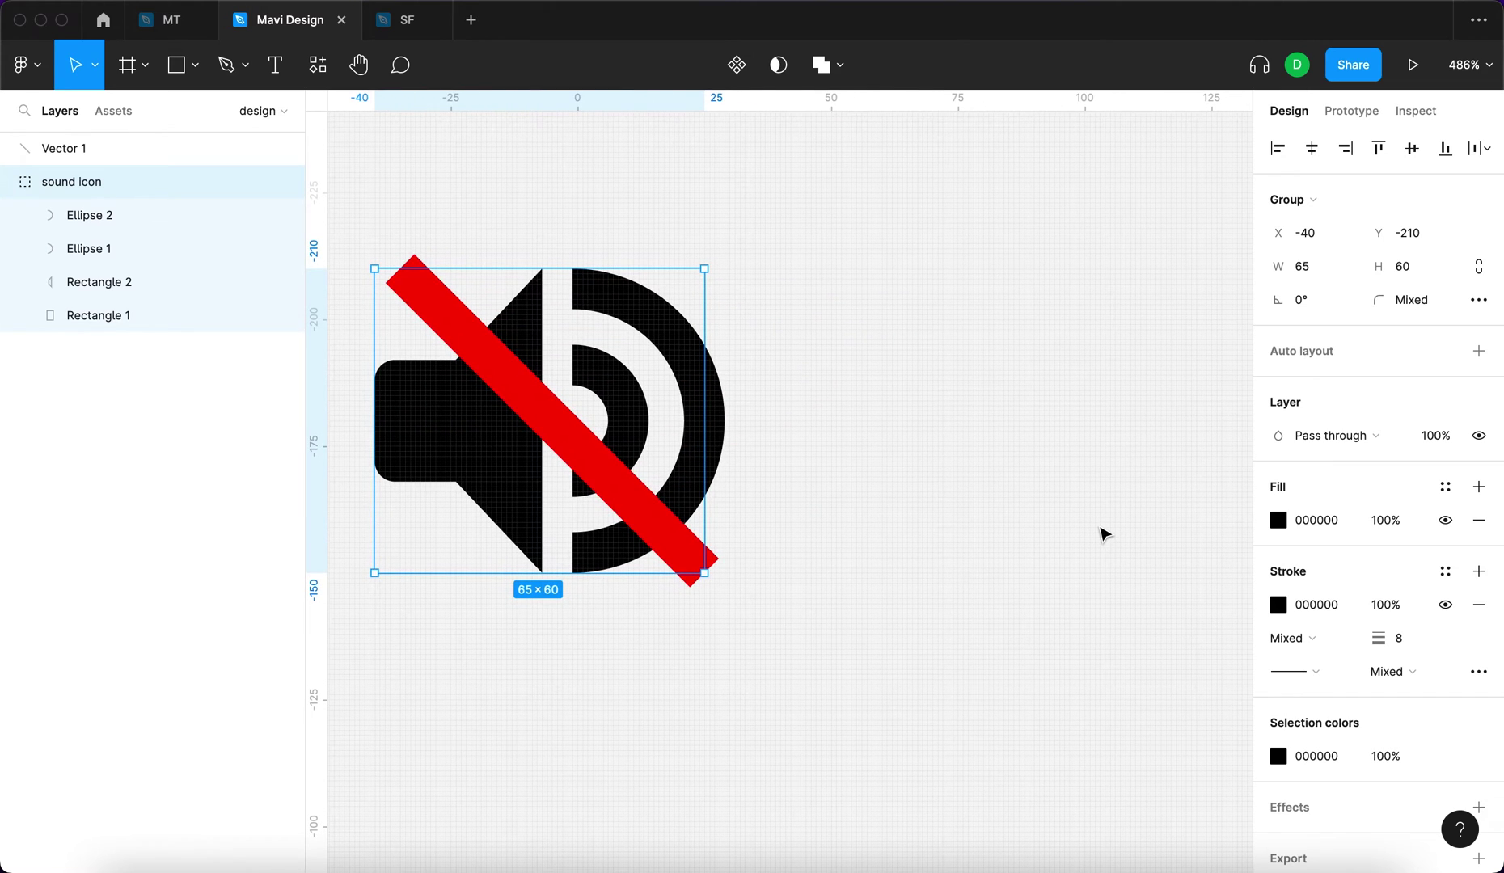
click(906, 481)
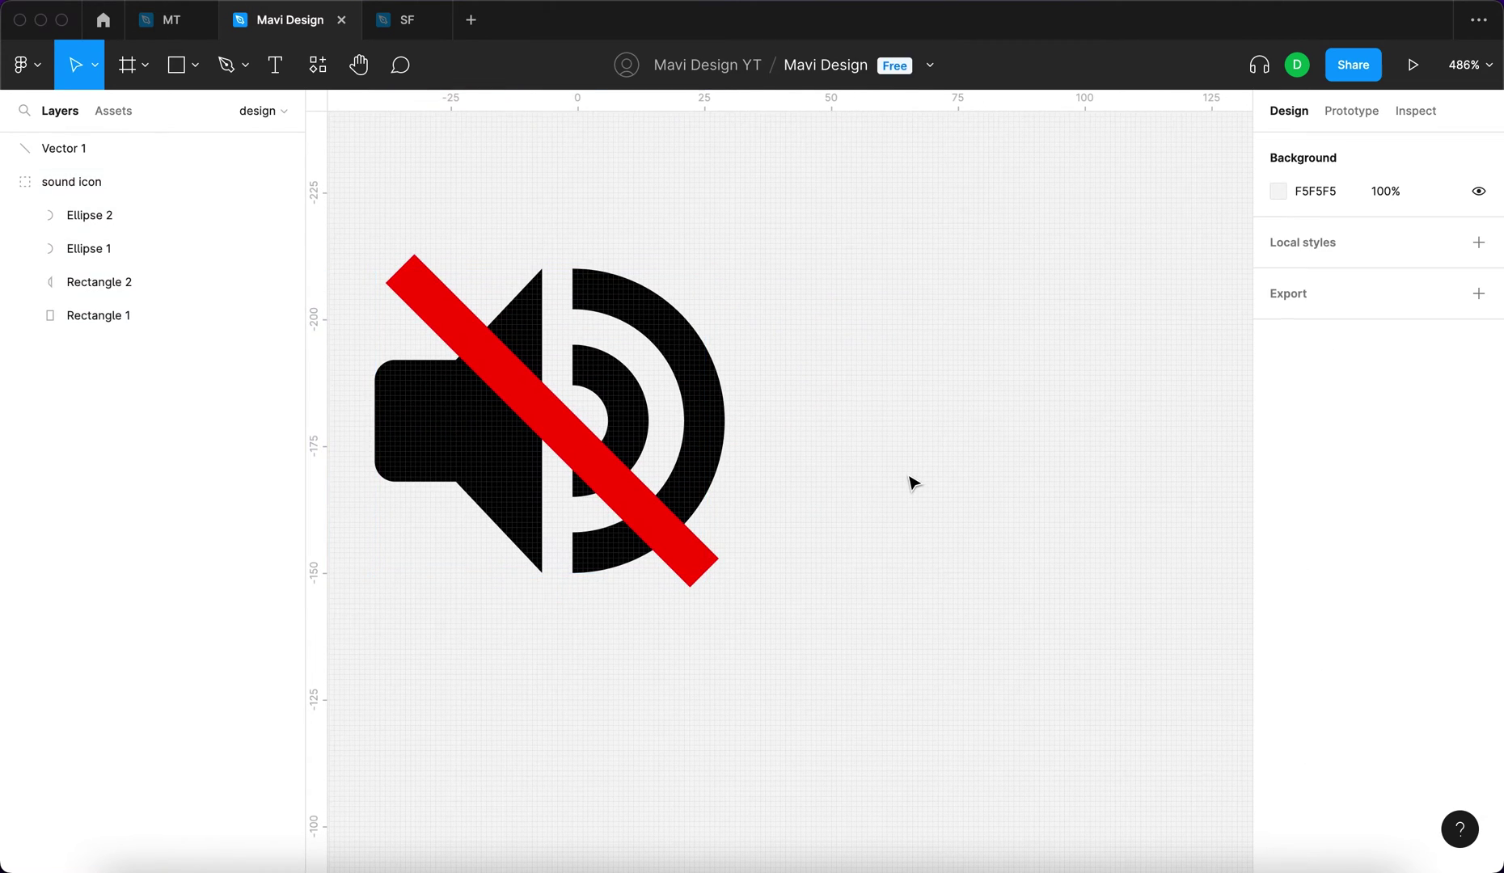
Add a 100×100 rectangle and move it to the right of the icon
key(r)
click(926, 437)
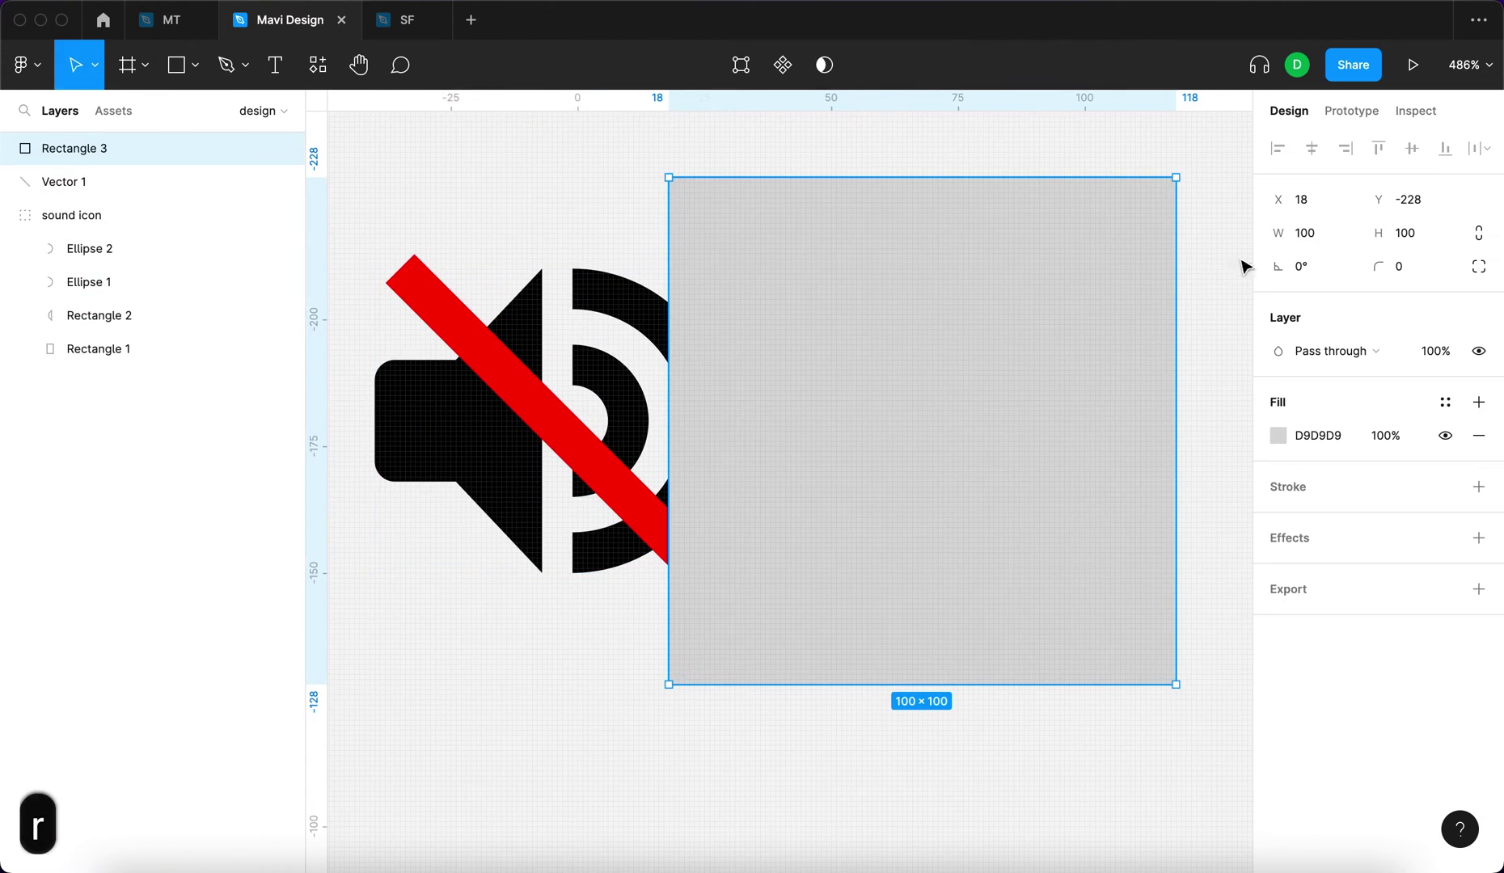
click(621, 311)
click(922, 429)
click(926, 420)
drag(928, 427, 1051, 393)
click(572, 327)
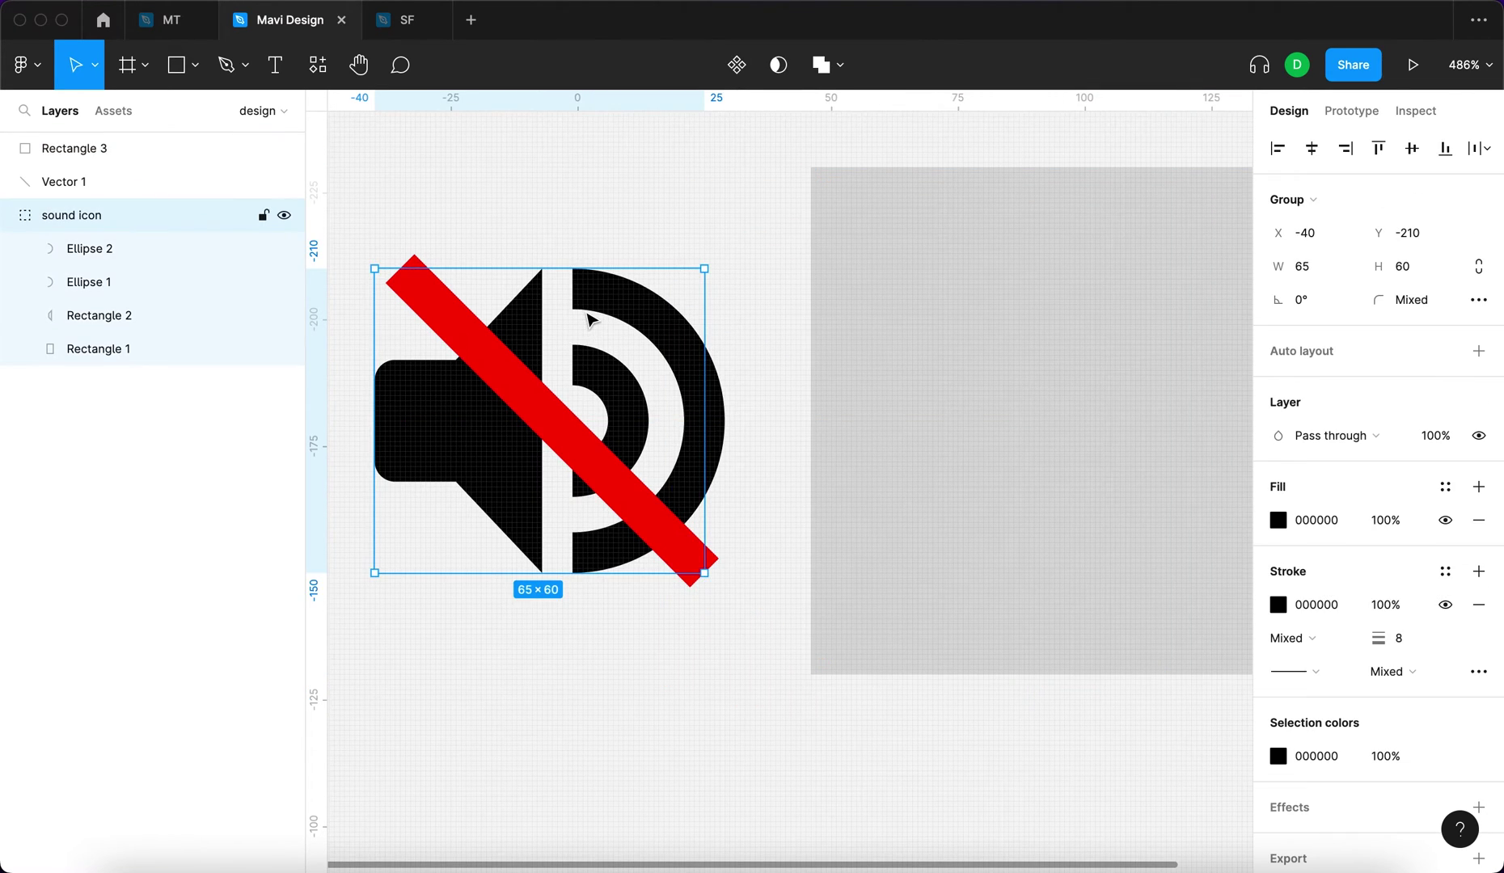
click(1037, 339)
Resize the rectangle to 65×60, place it over the icon, and send it behind
click(1320, 234)
text(65)
key(Tab)
text(60)
key(Return)
drag(1025, 410, 590, 425)
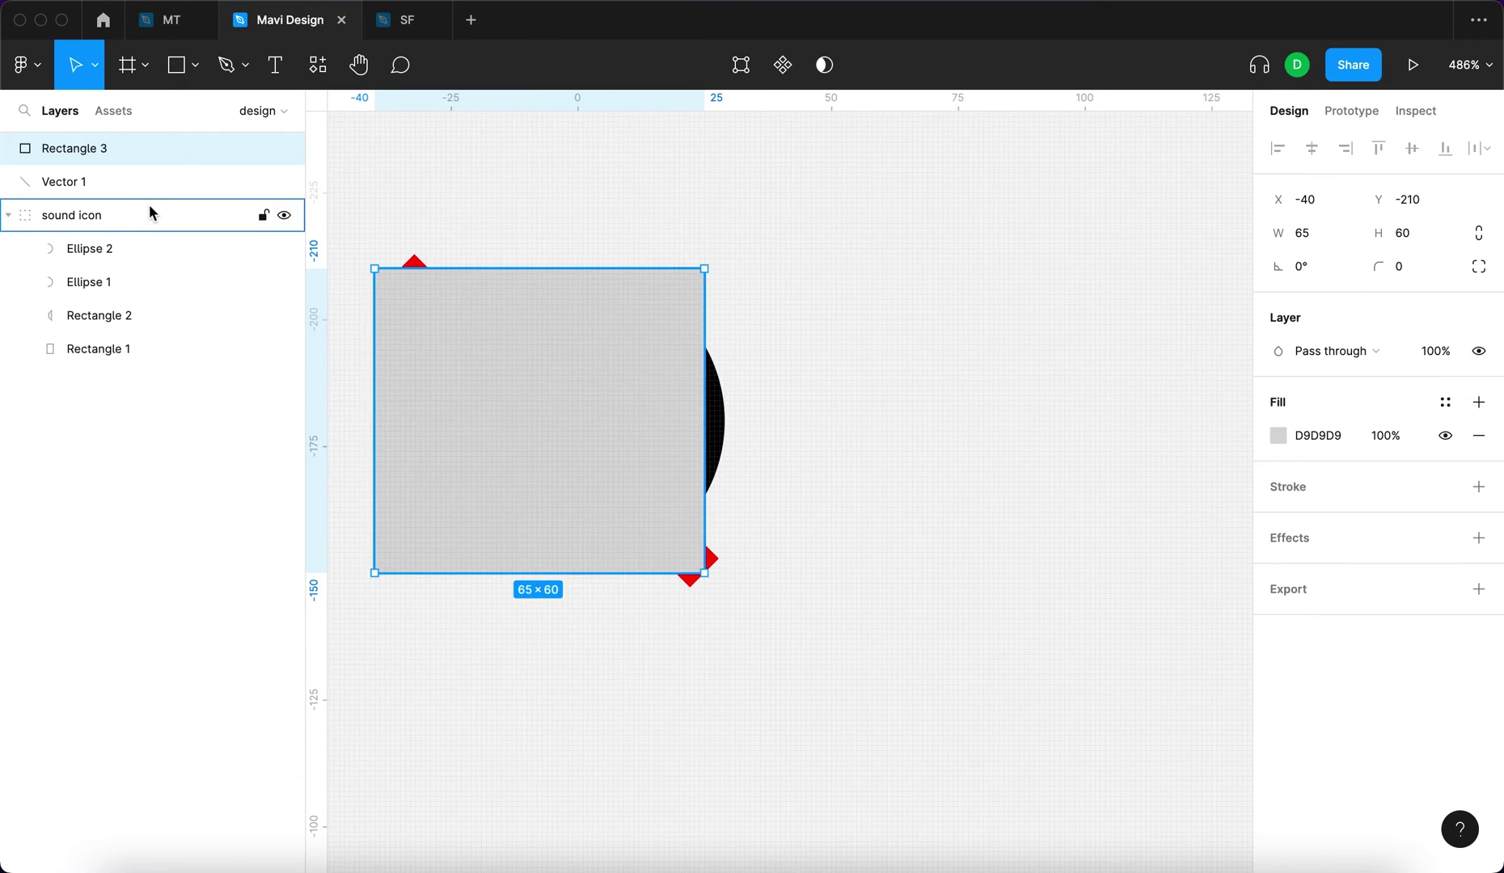
key(alt+super+bracketleft)
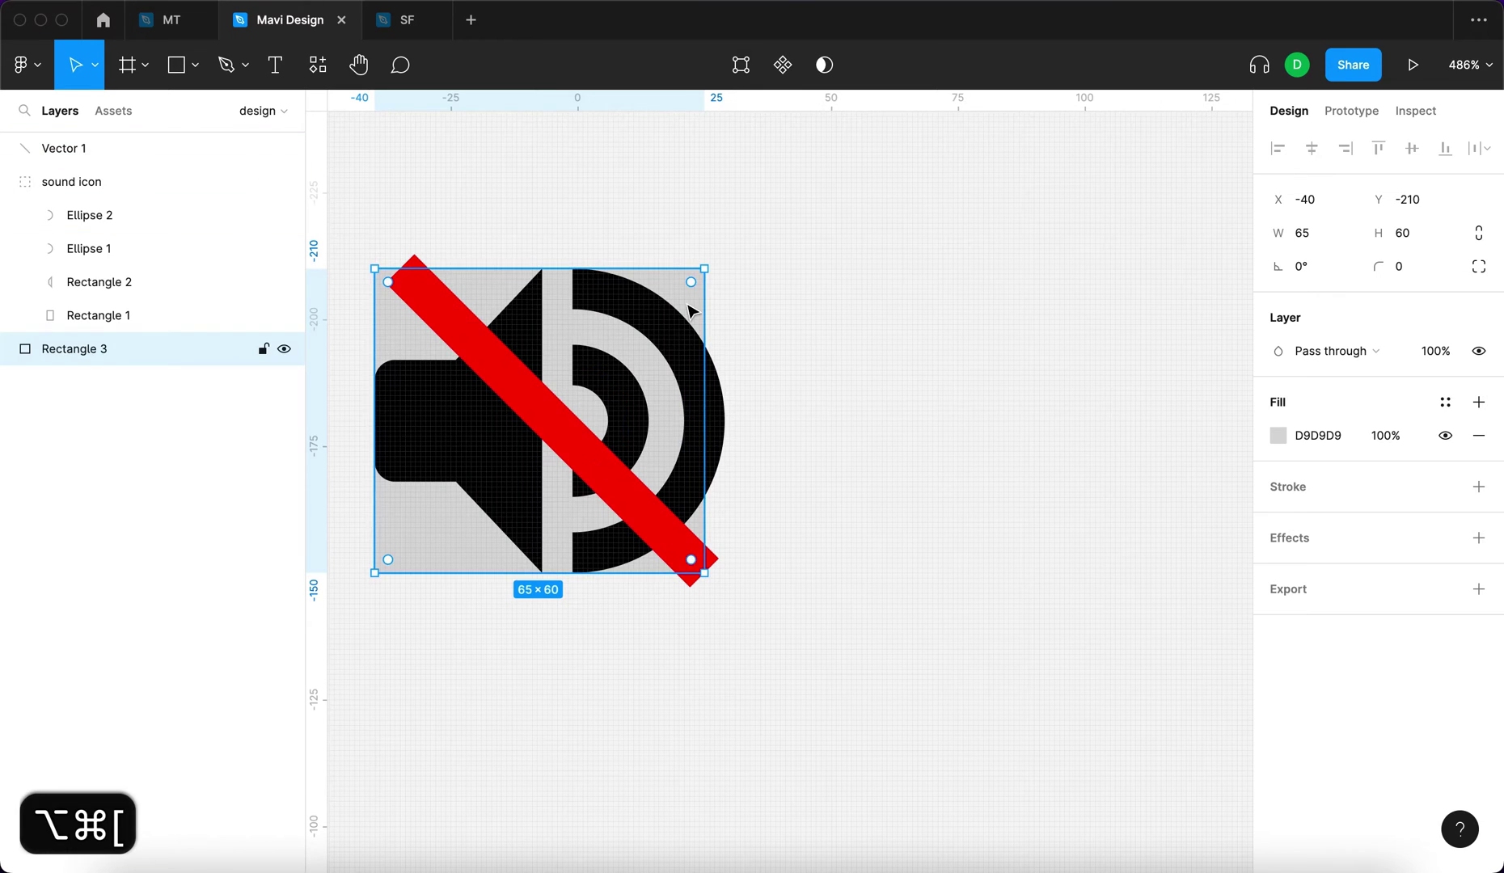
Widen the grey background rectangle to 69
scroll(893, 400, up, 3)
drag(909, 422, 947, 424)
scroll(689, 521, down, 3)
scroll(715, 705, up, 3)
scroll(723, 716, down, 4)
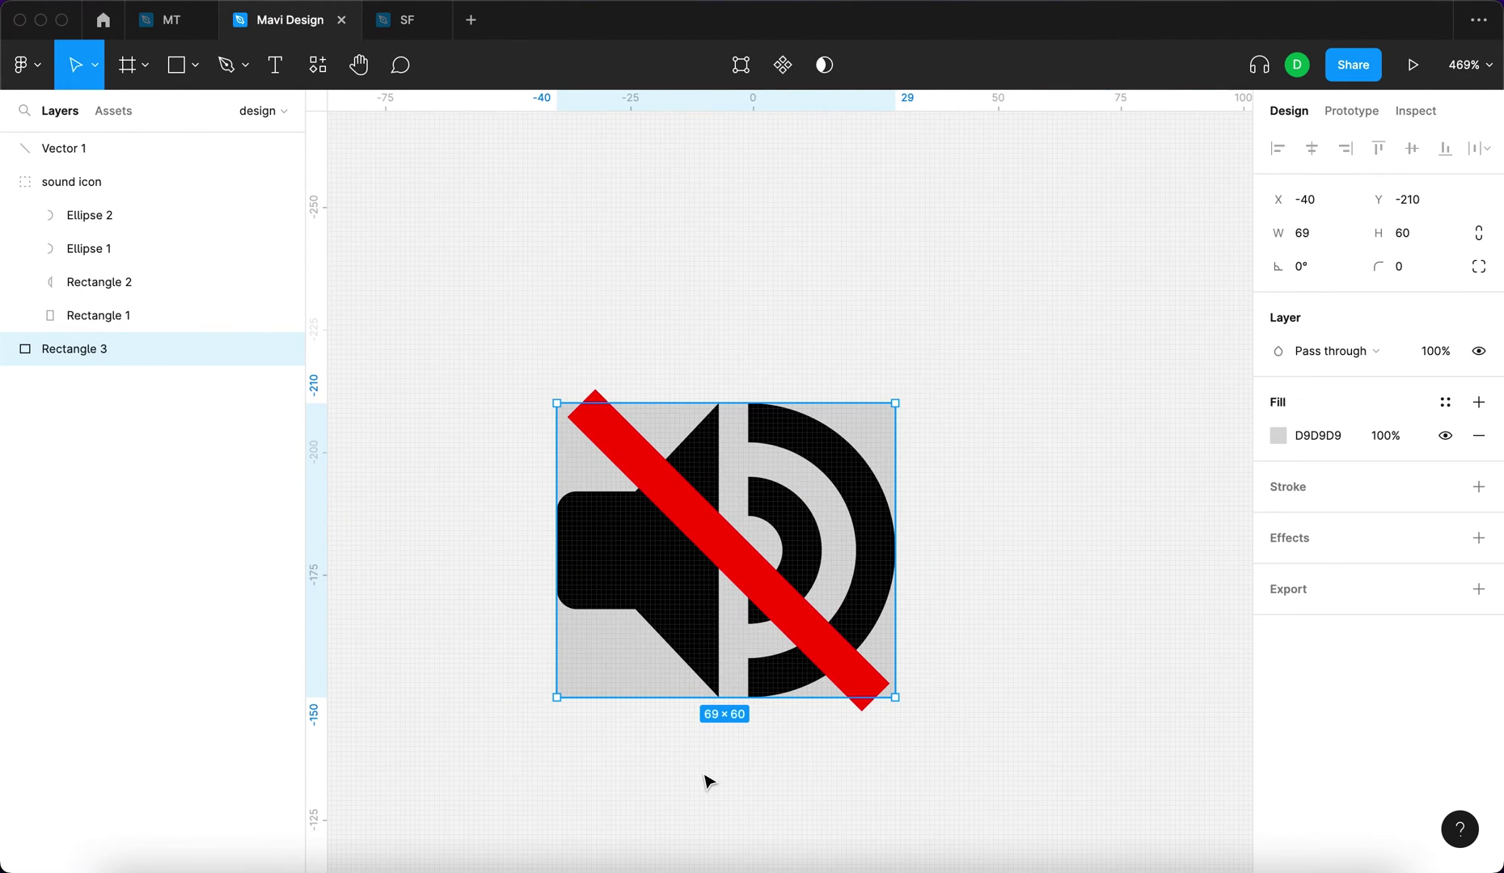
click(591, 611)
click(698, 544)
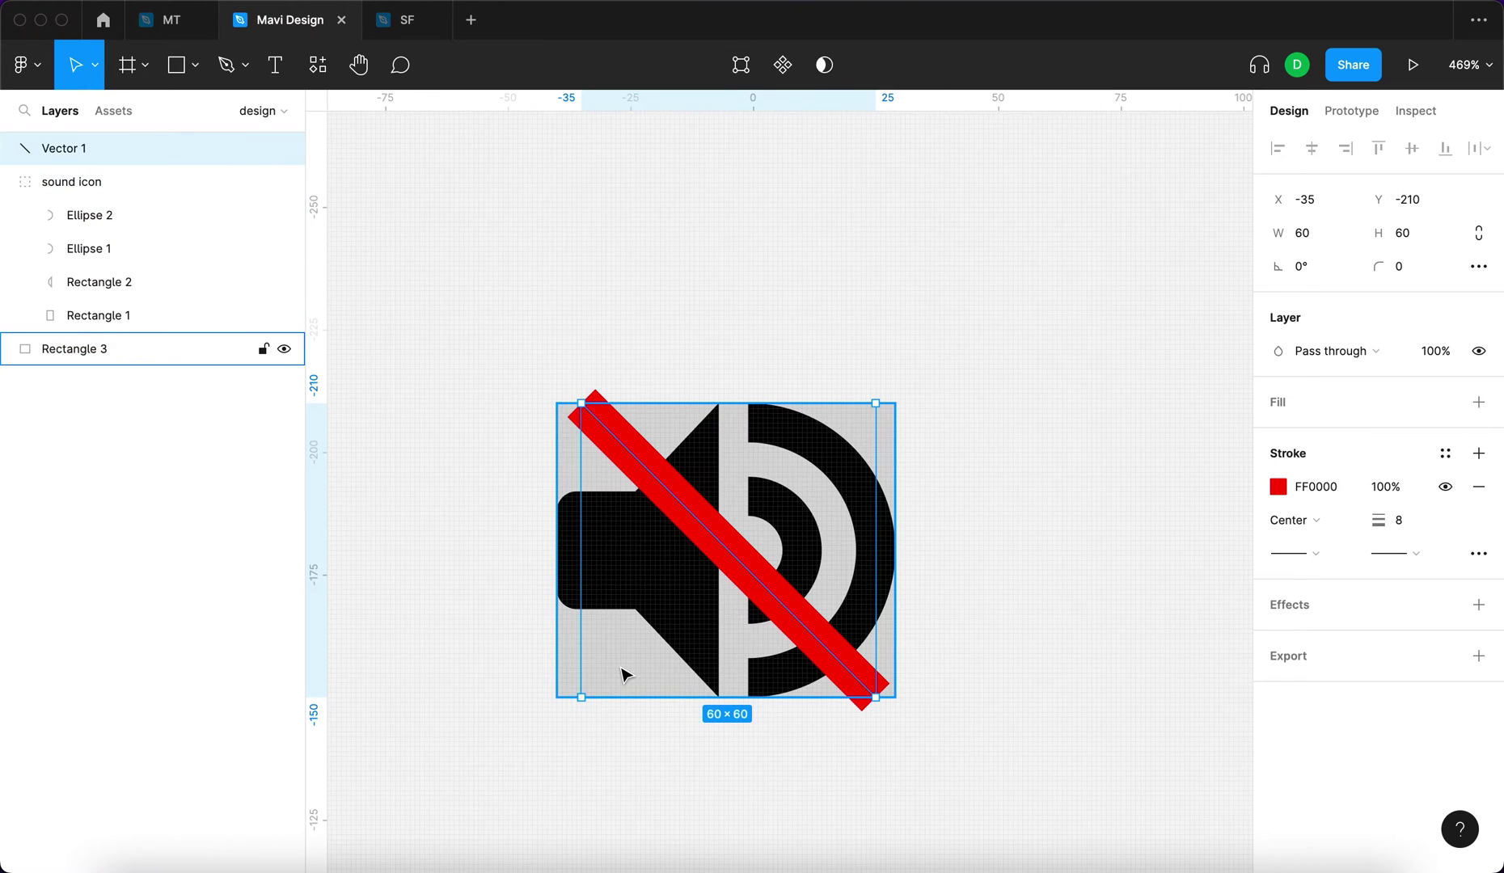
Duplicate the red slash and nudge the copy slightly to the right
key(super+d)
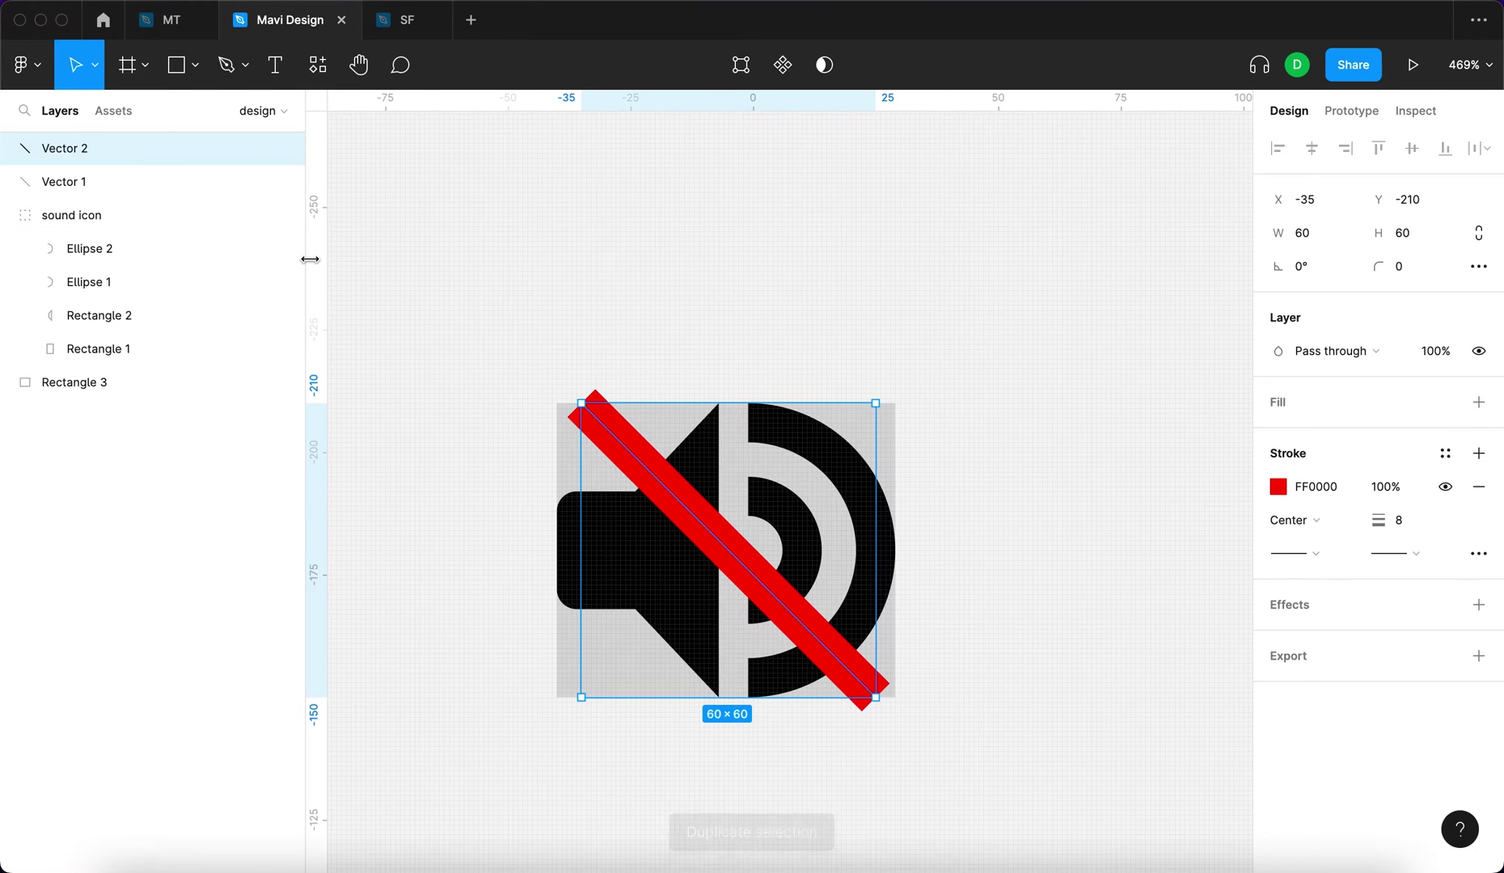
key(Right)
key(Right)
key(Right)
key(Right)
key(Right)
key(Right)
key(Right)
key(Right)
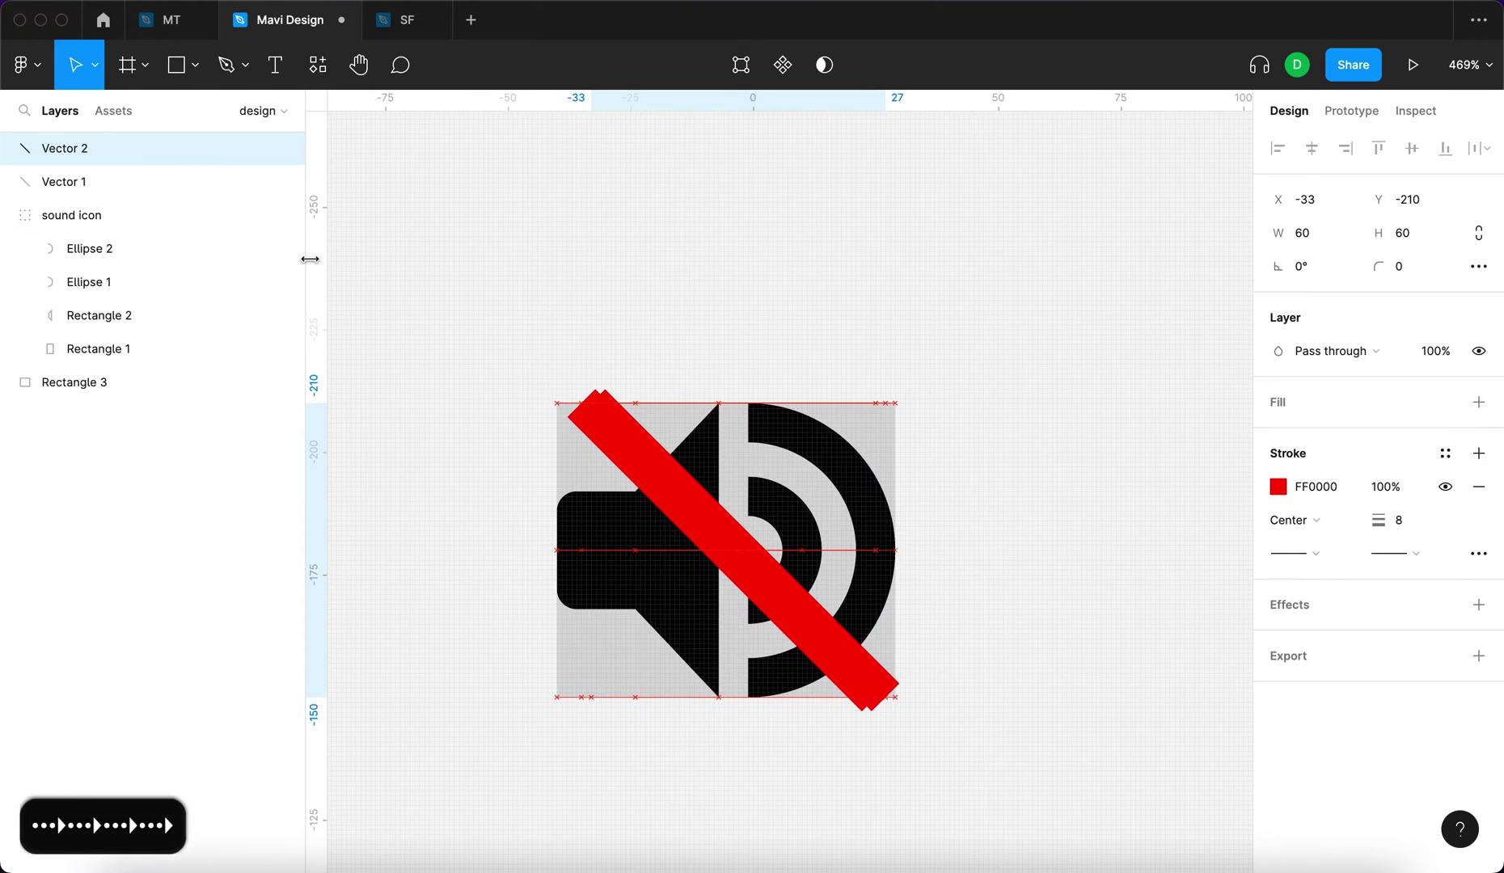
key(Right)
key(Right)
key(Right)
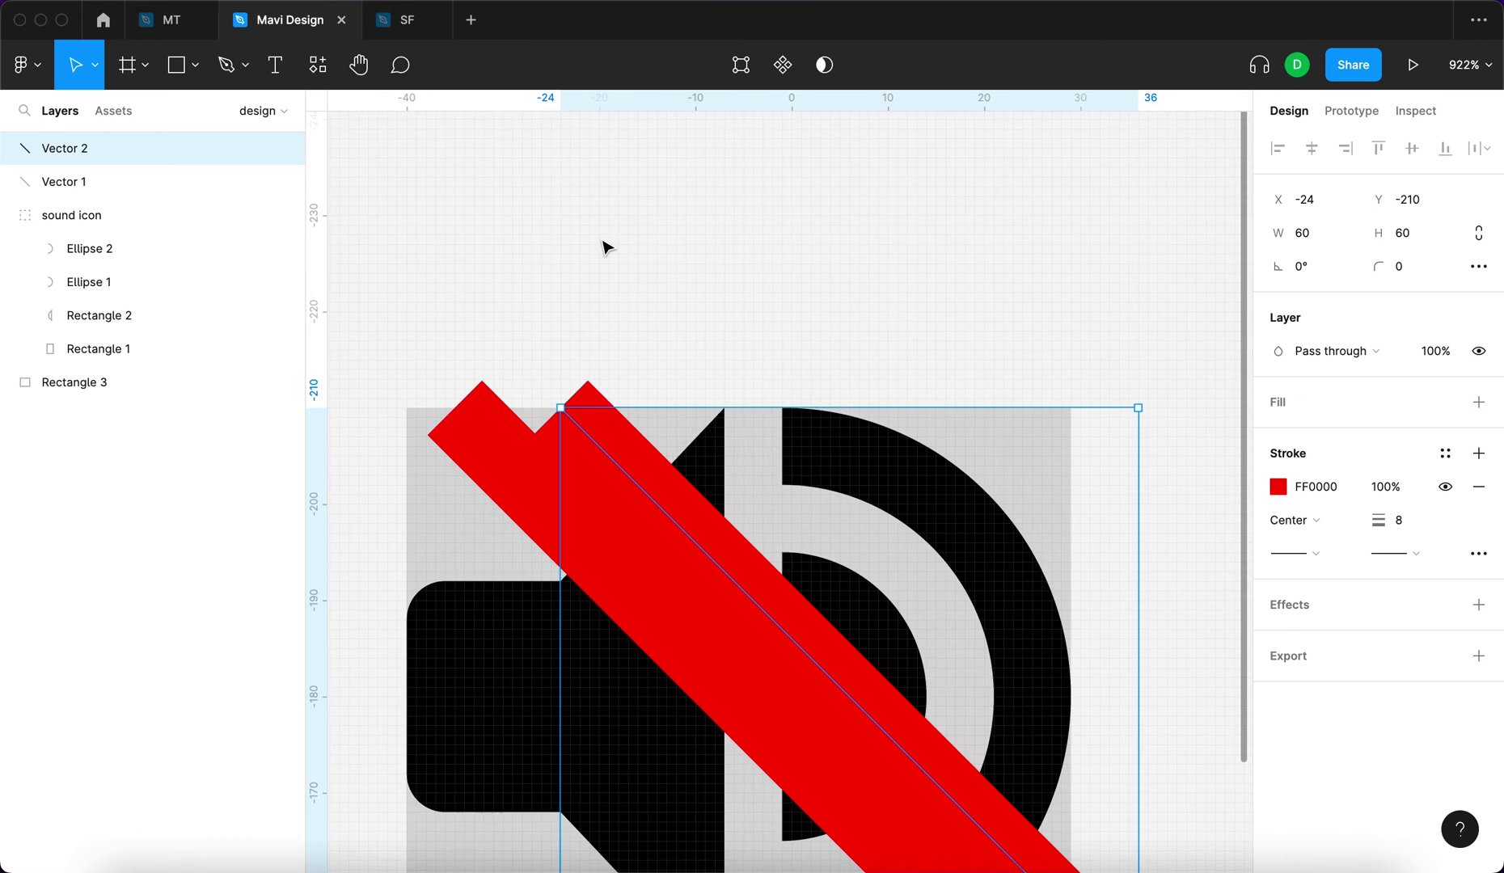
scroll(604, 245, up, 5)
scroll(604, 245, down, 5)
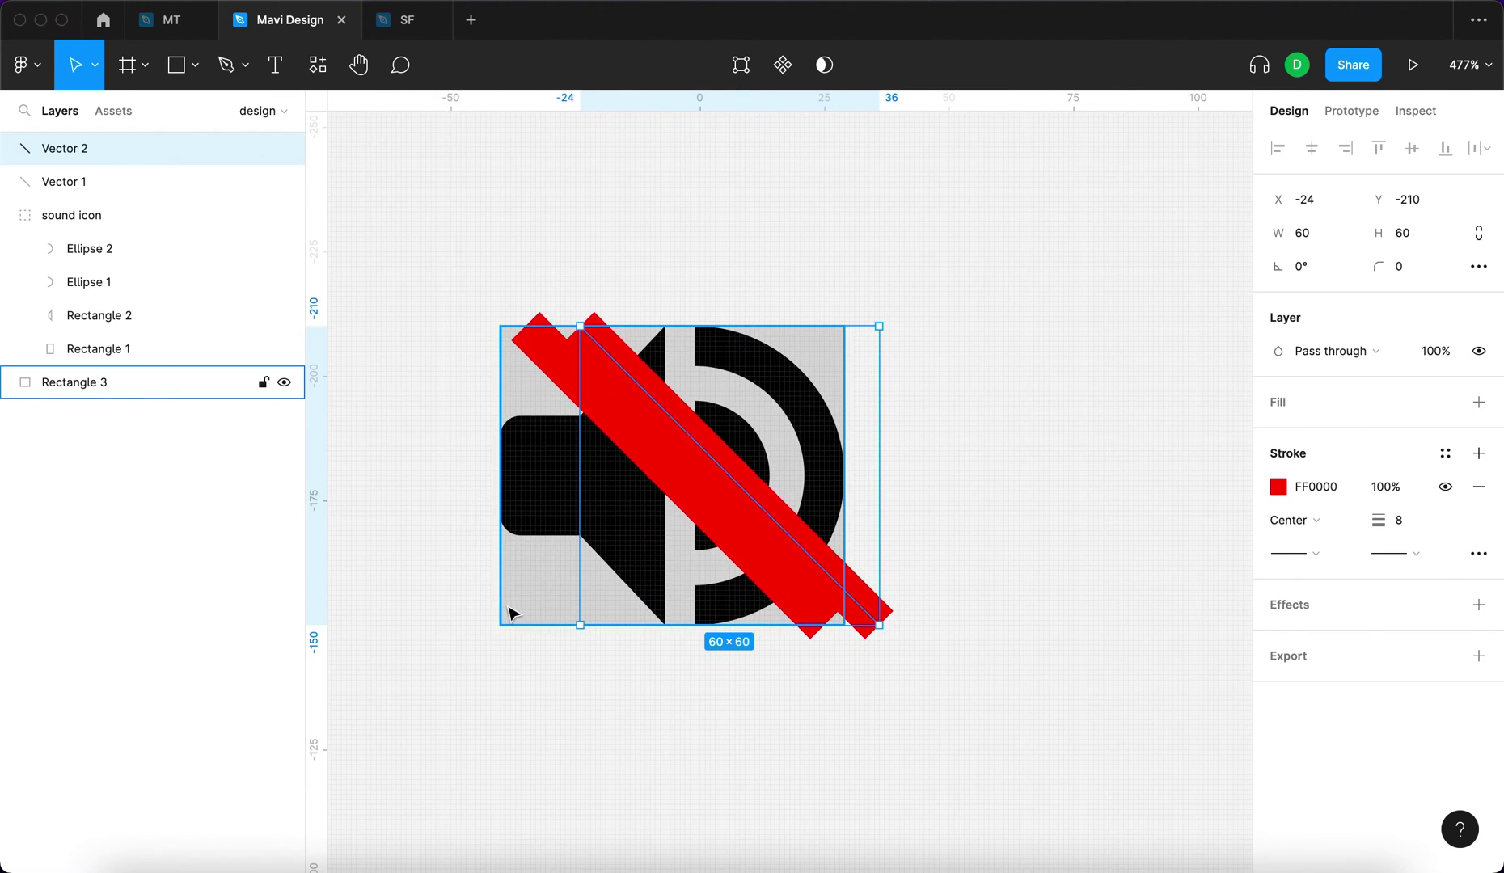
Subtract the slash copy from the grey rectangle, send the cut-out behind the sound icon, and select everything
shift+click(511, 612)
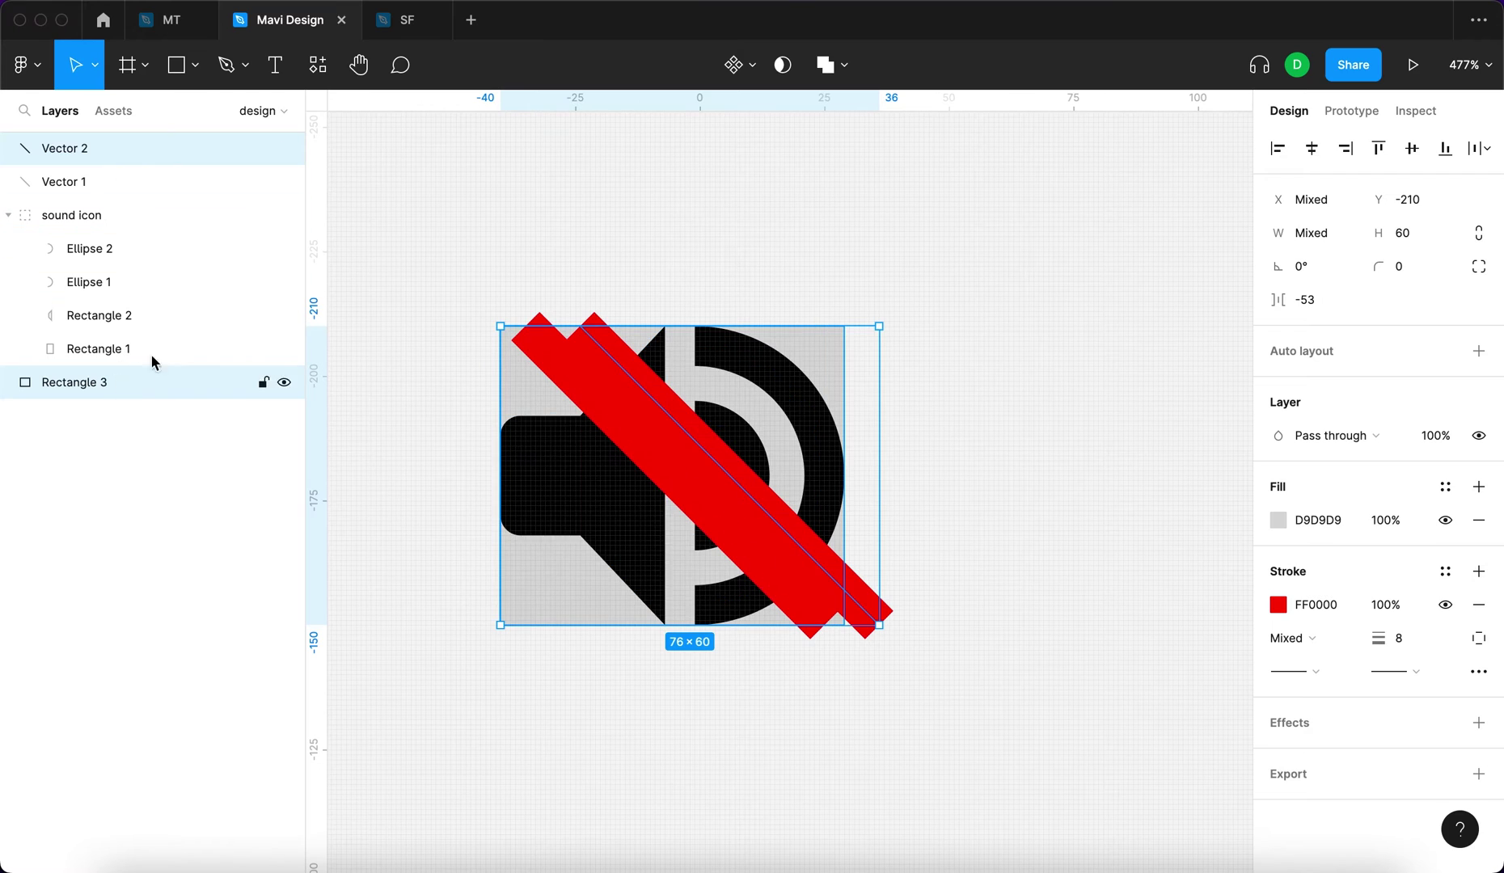
click(842, 67)
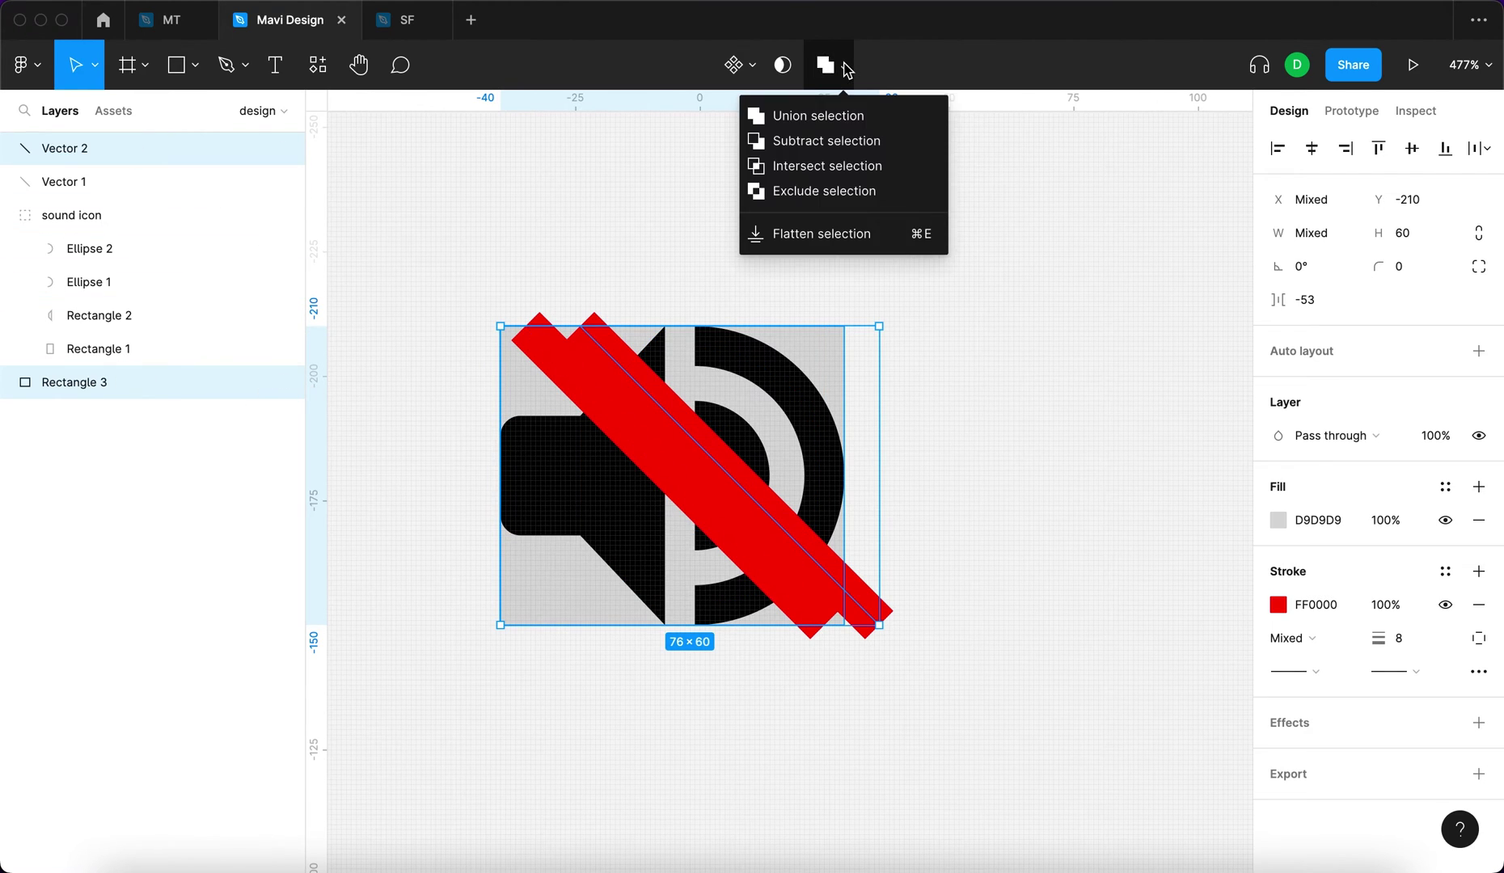
click(865, 143)
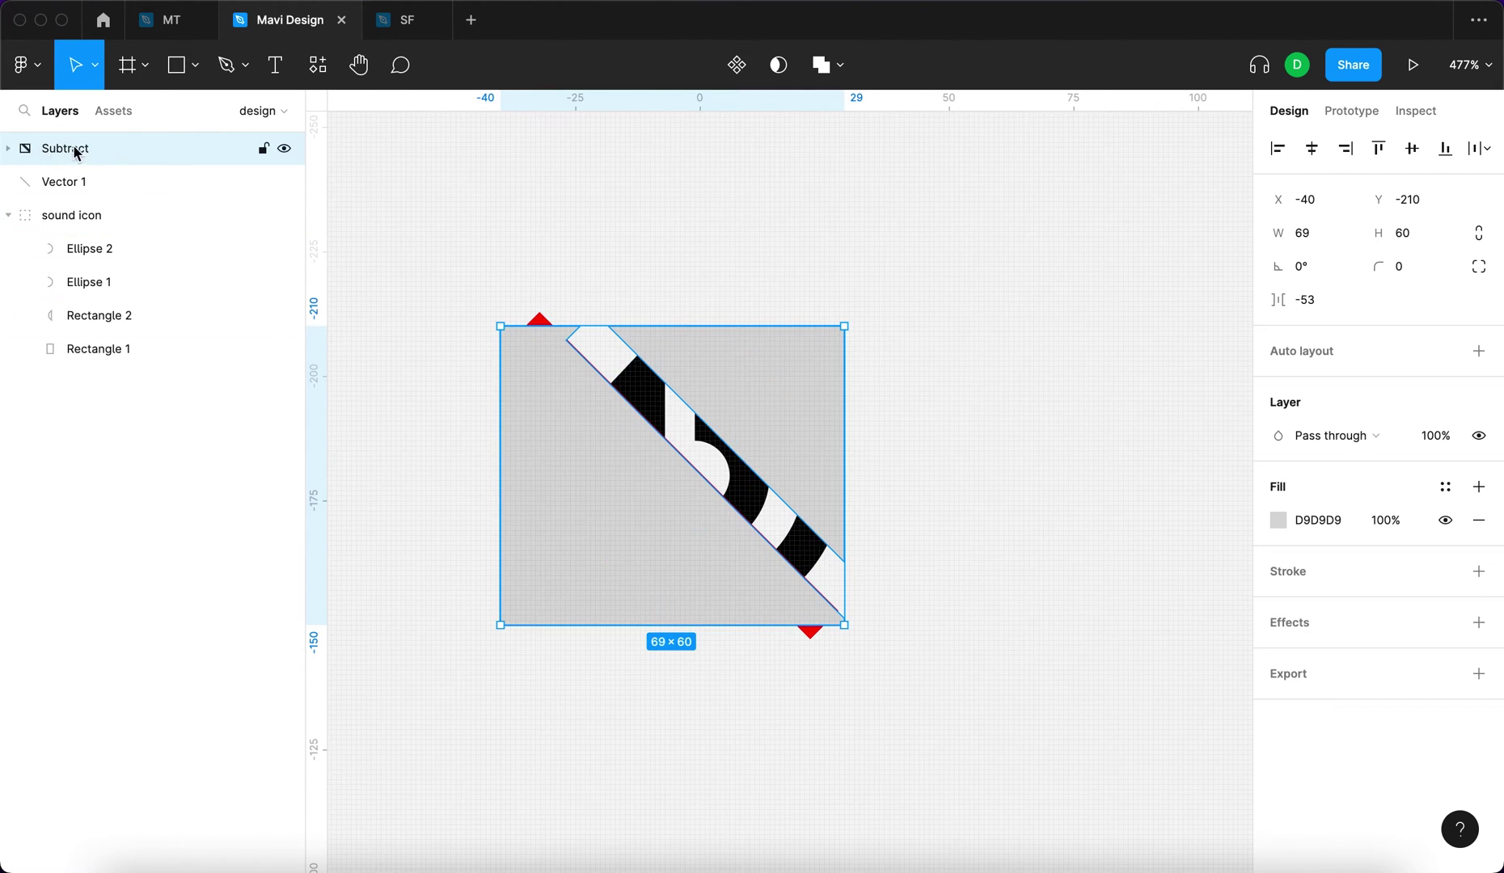
key(alt)
key(alt+super+bracketleft)
click(899, 543)
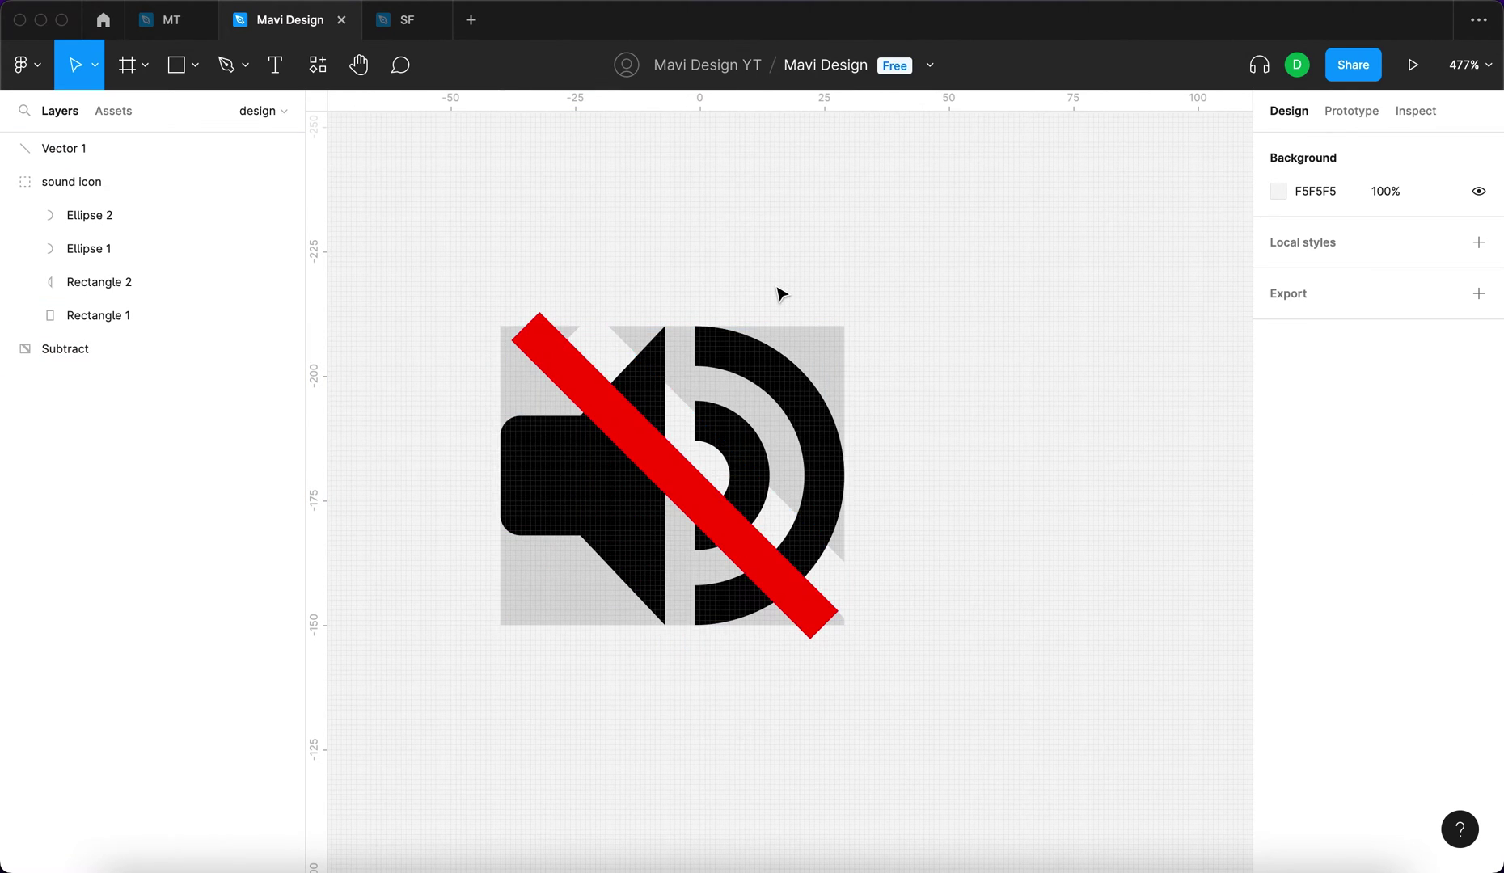
scroll(752, 565, up, 5)
drag(1017, 536, 597, 249)
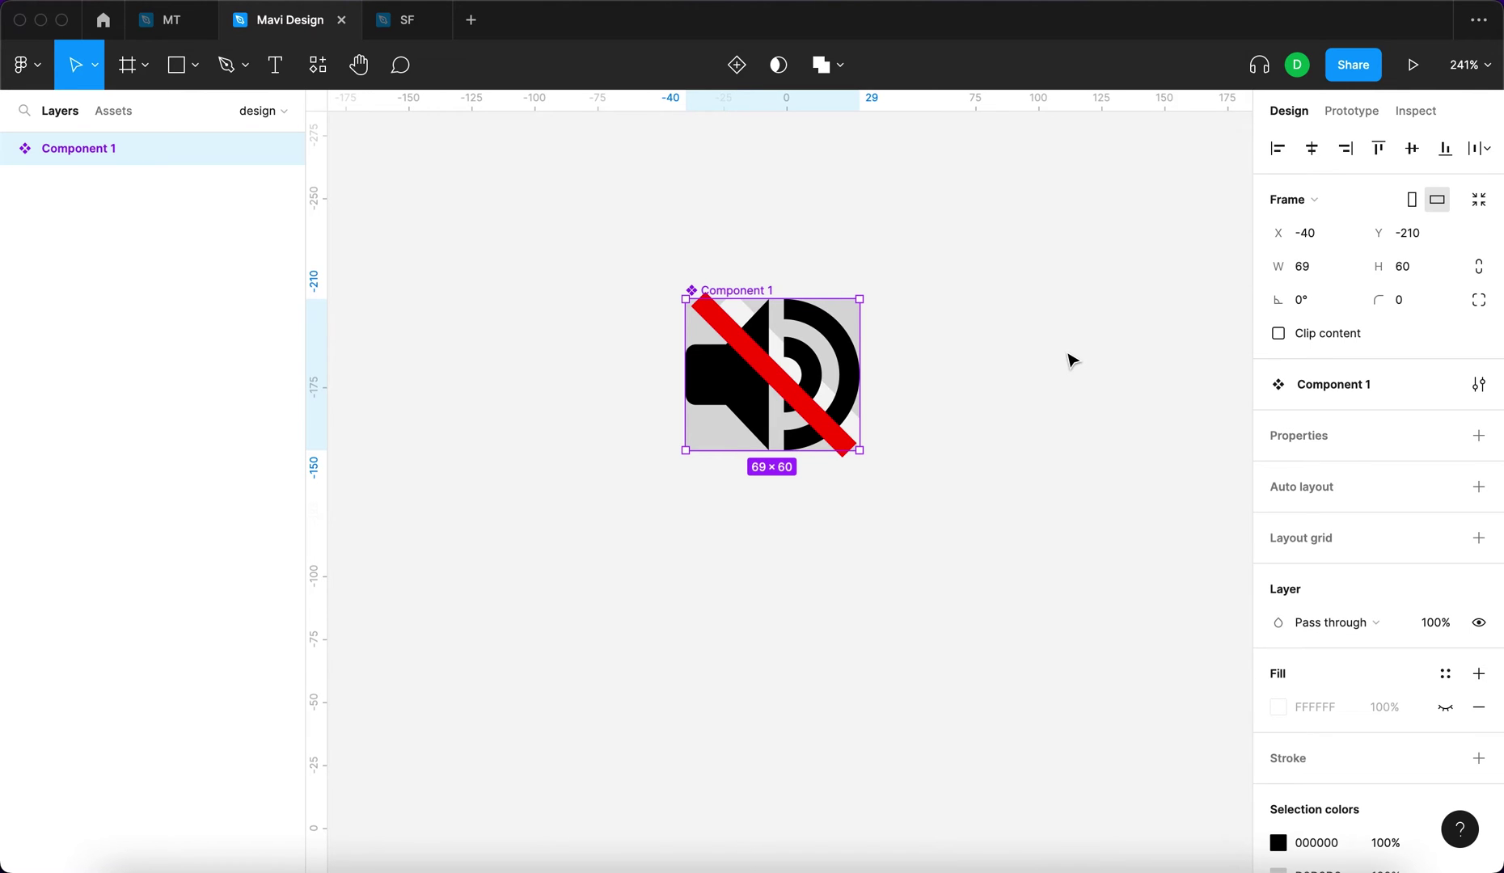
Rename the component to 'mute unmute animated icon'
key(super+r)
text(mute {)
key(BackSpace)
text(unmute)
text( icon)
key(BackSpace)
key(BackSpace)
key(BackSpace)
key(BackSpace)
text(animated icon)
key(Return)
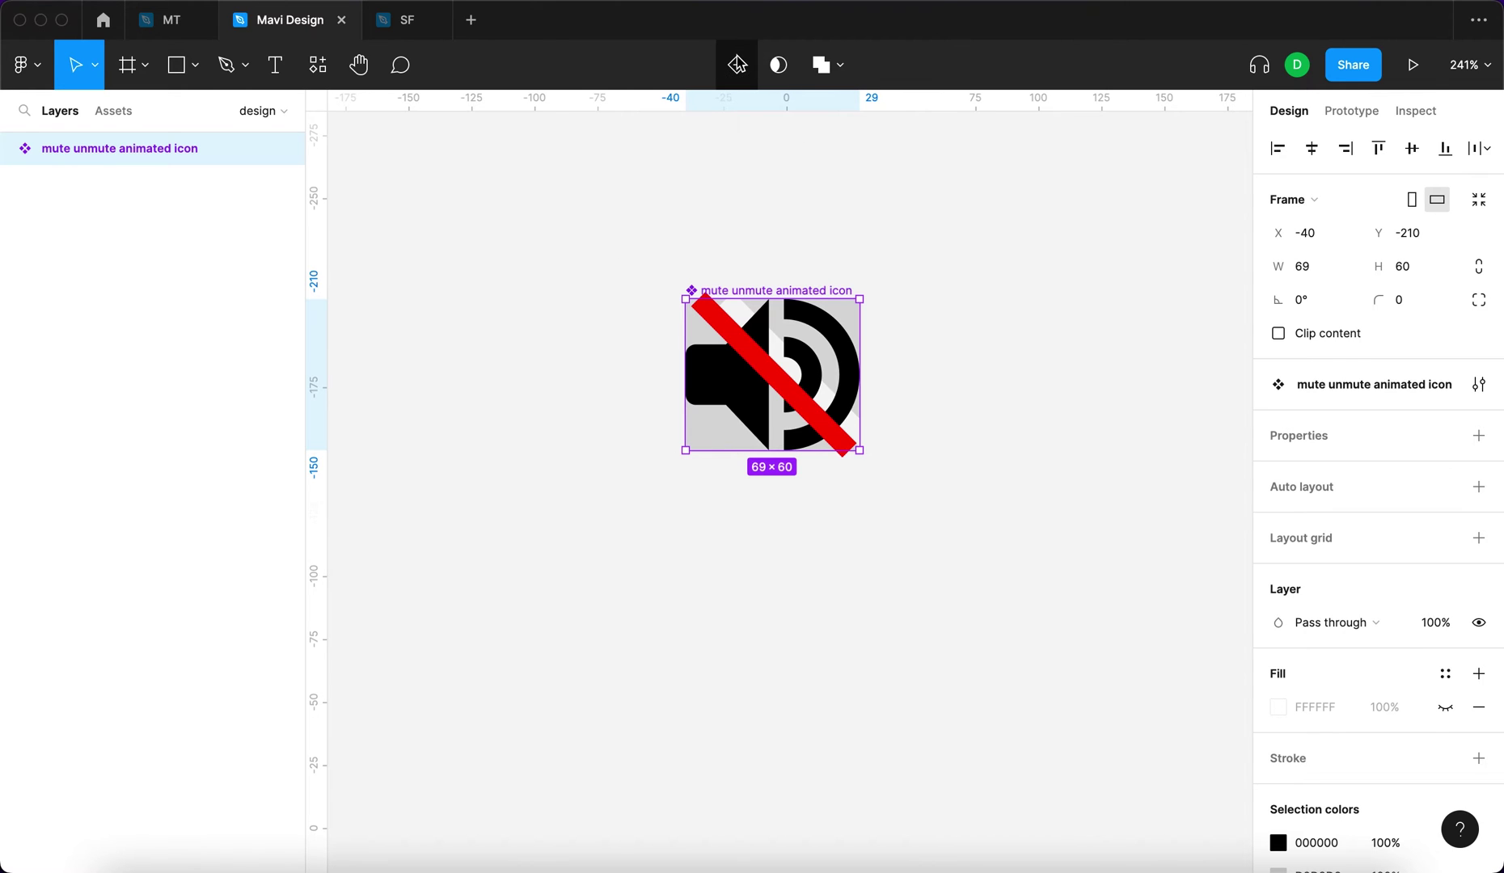
Add a second variant, set the Property 1 values to mute and sound on, and place mute below sound on
click(737, 64)
text(mute)
key(Tab)
click(1383, 505)
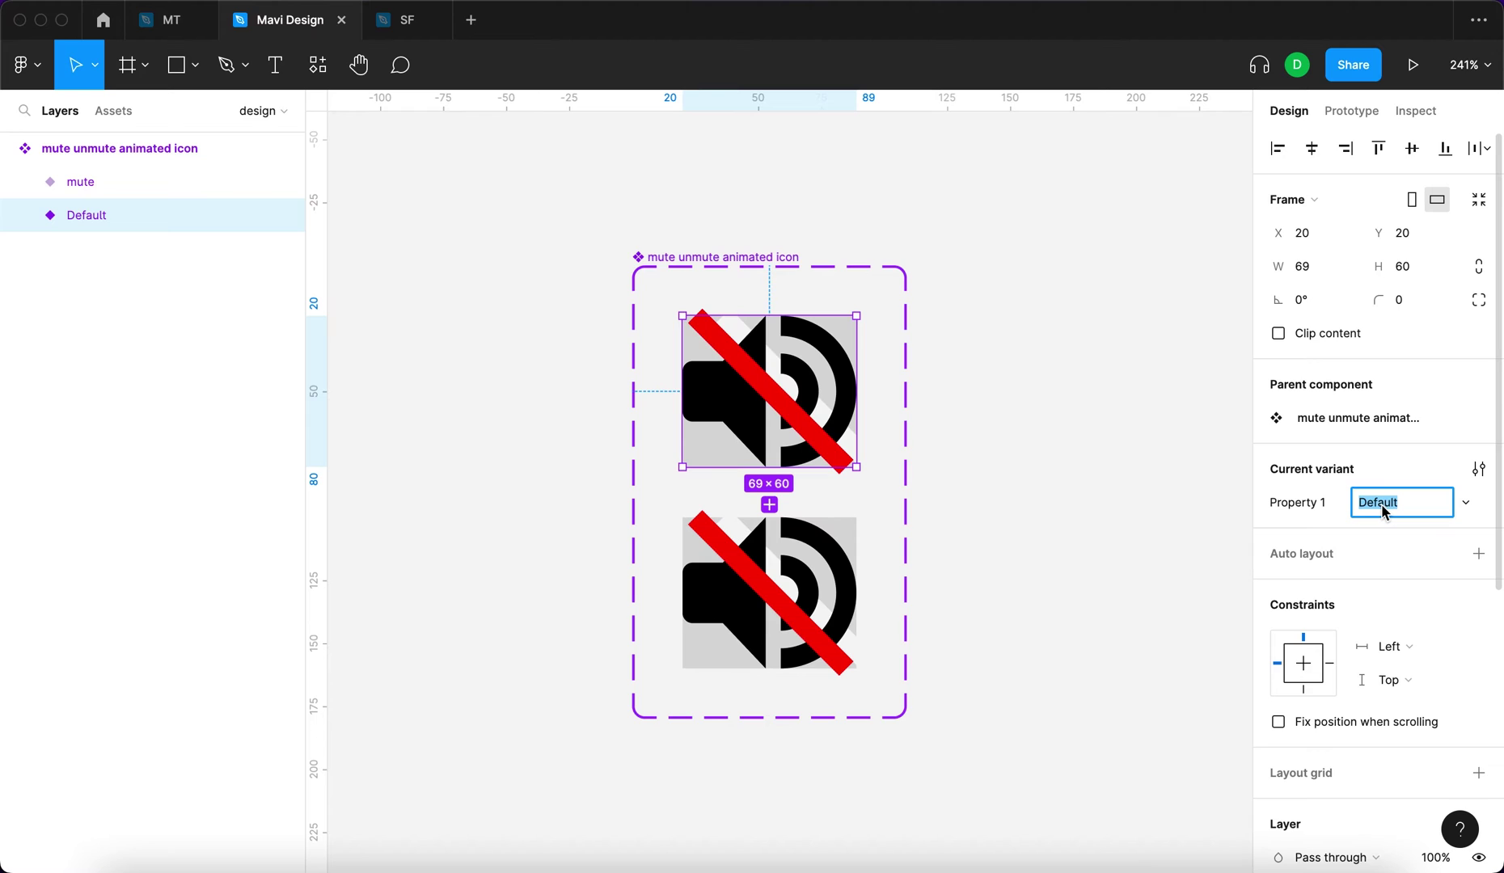
text(sound on)
key(Return)
click(40, 181)
drag(151, 204, 151, 228)
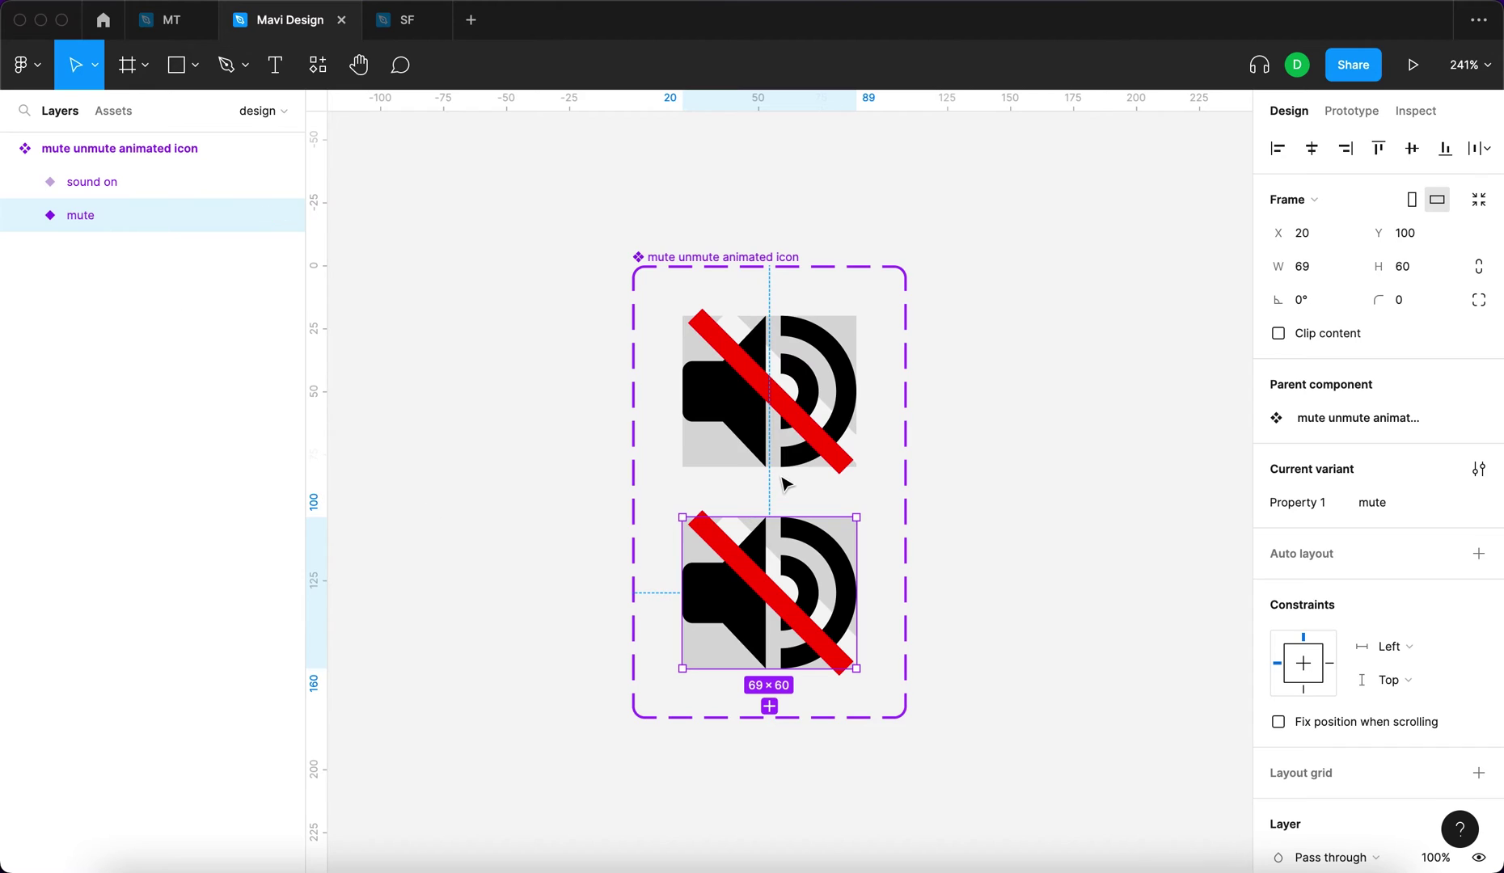
In the mute variant, mask the sound icon with the Subtract shape (⌃⌘M)
click(24, 215)
click(154, 460)
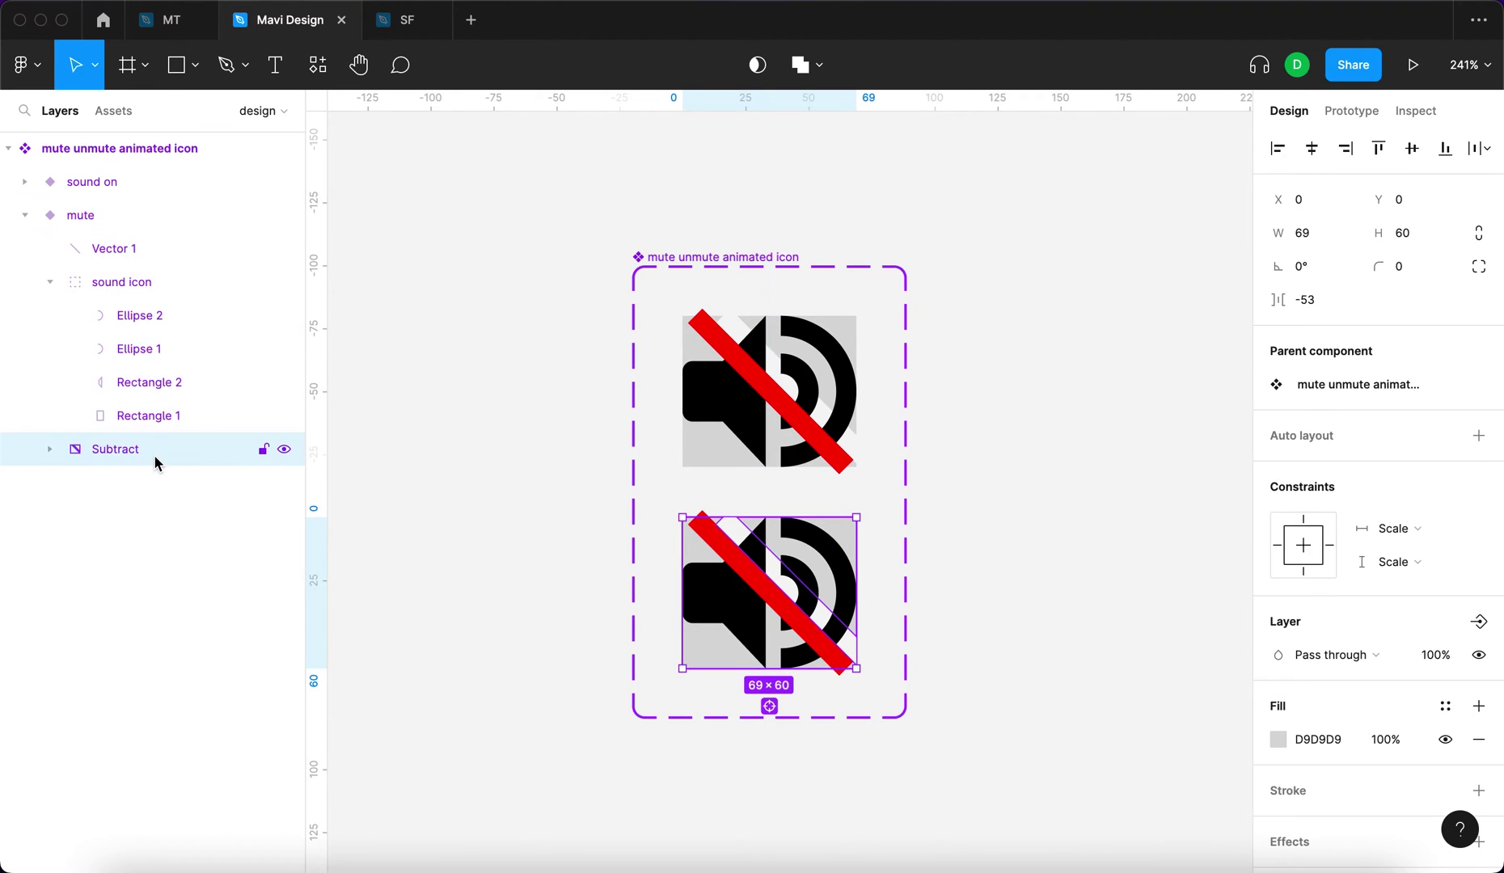
click(46, 283)
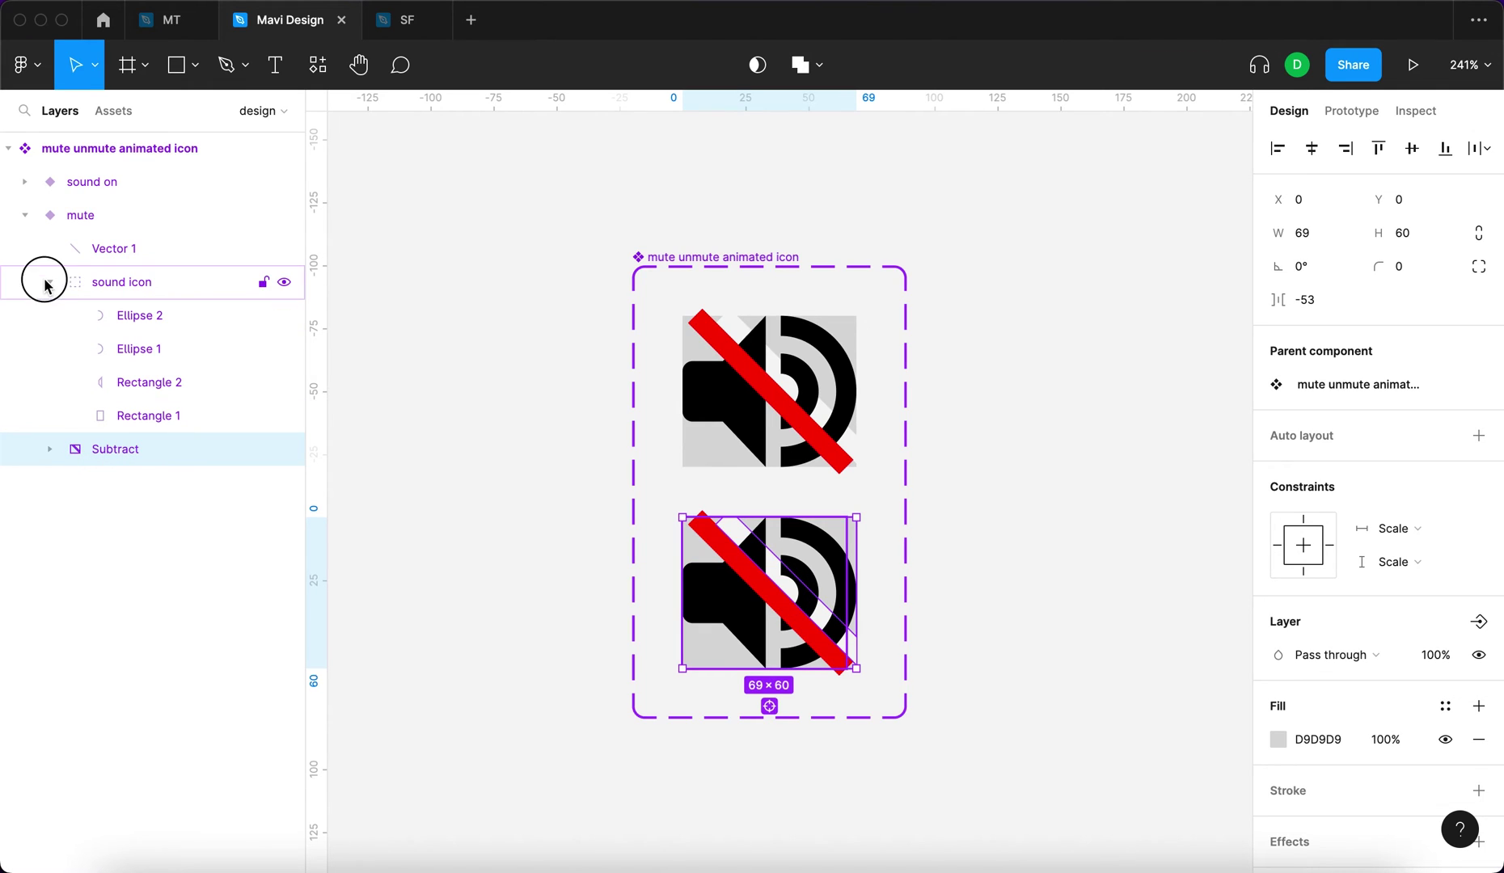
shift+click(150, 292)
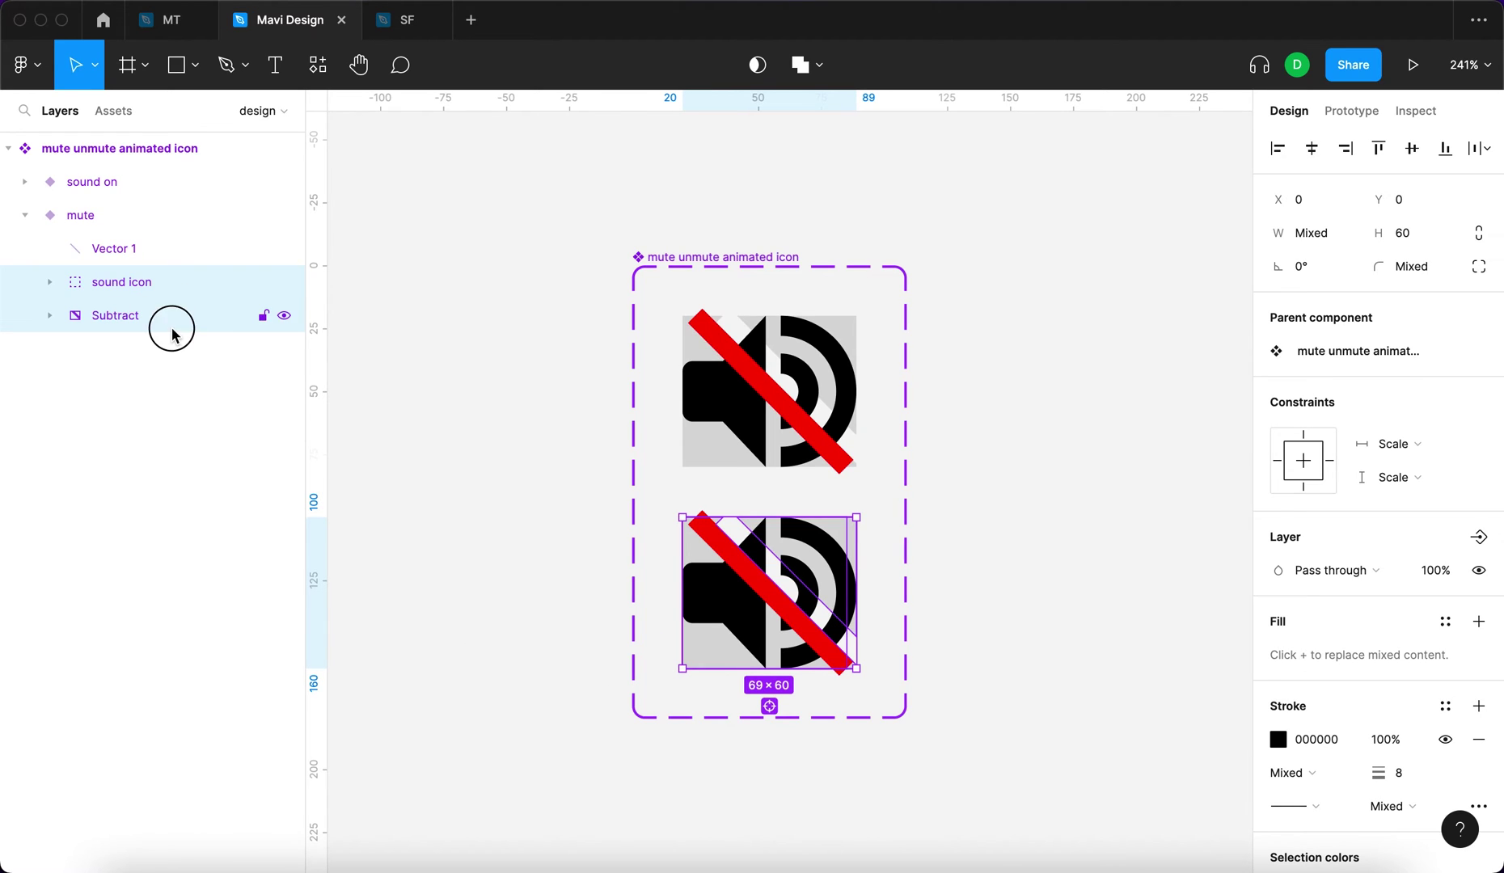
click(173, 322)
shift+click(173, 284)
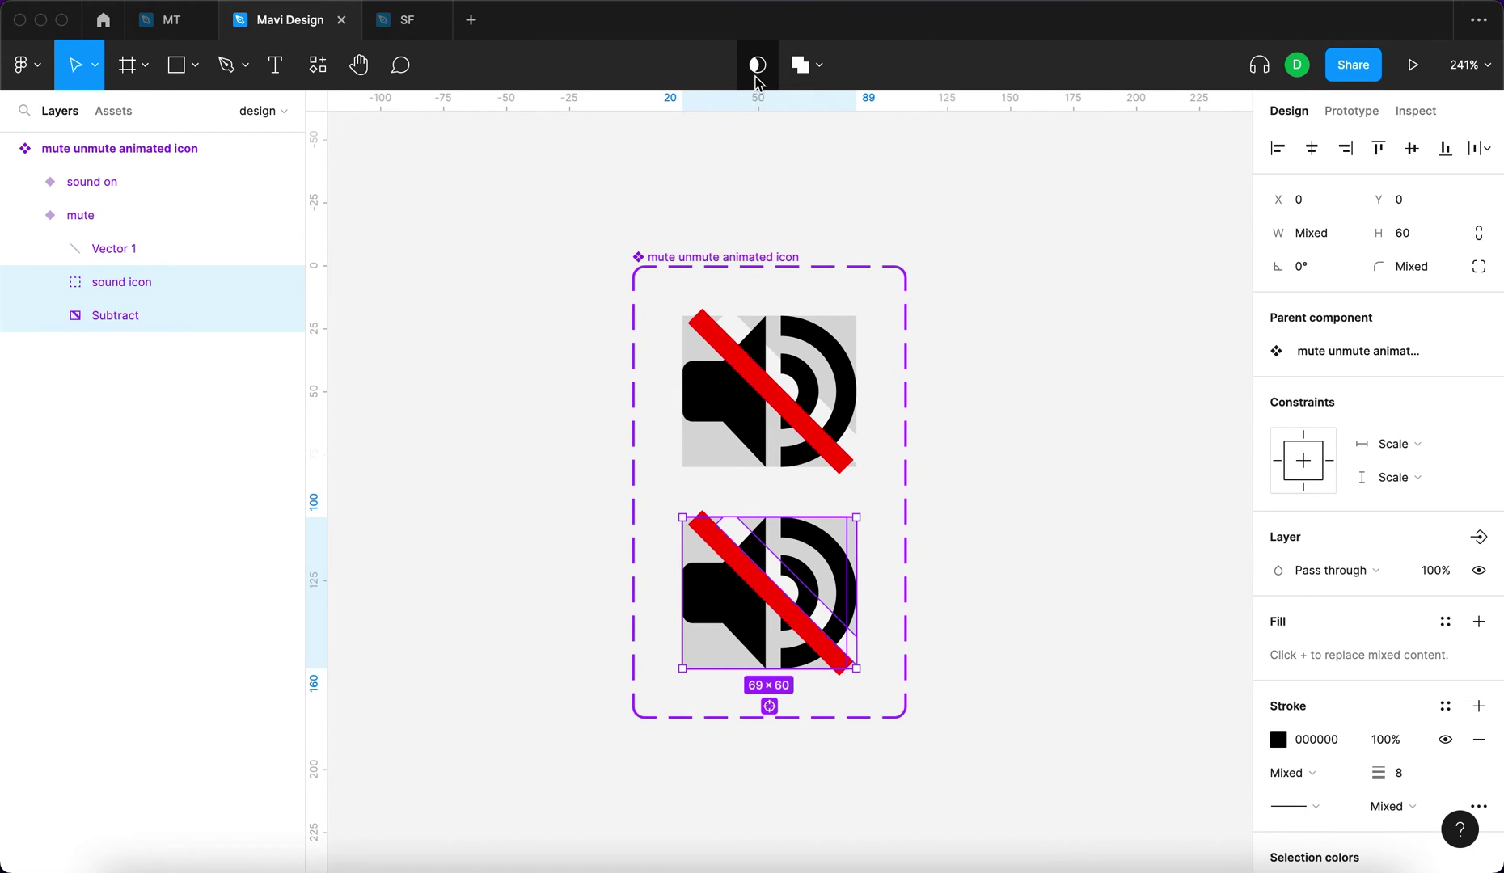
key(ctrl+super+m)
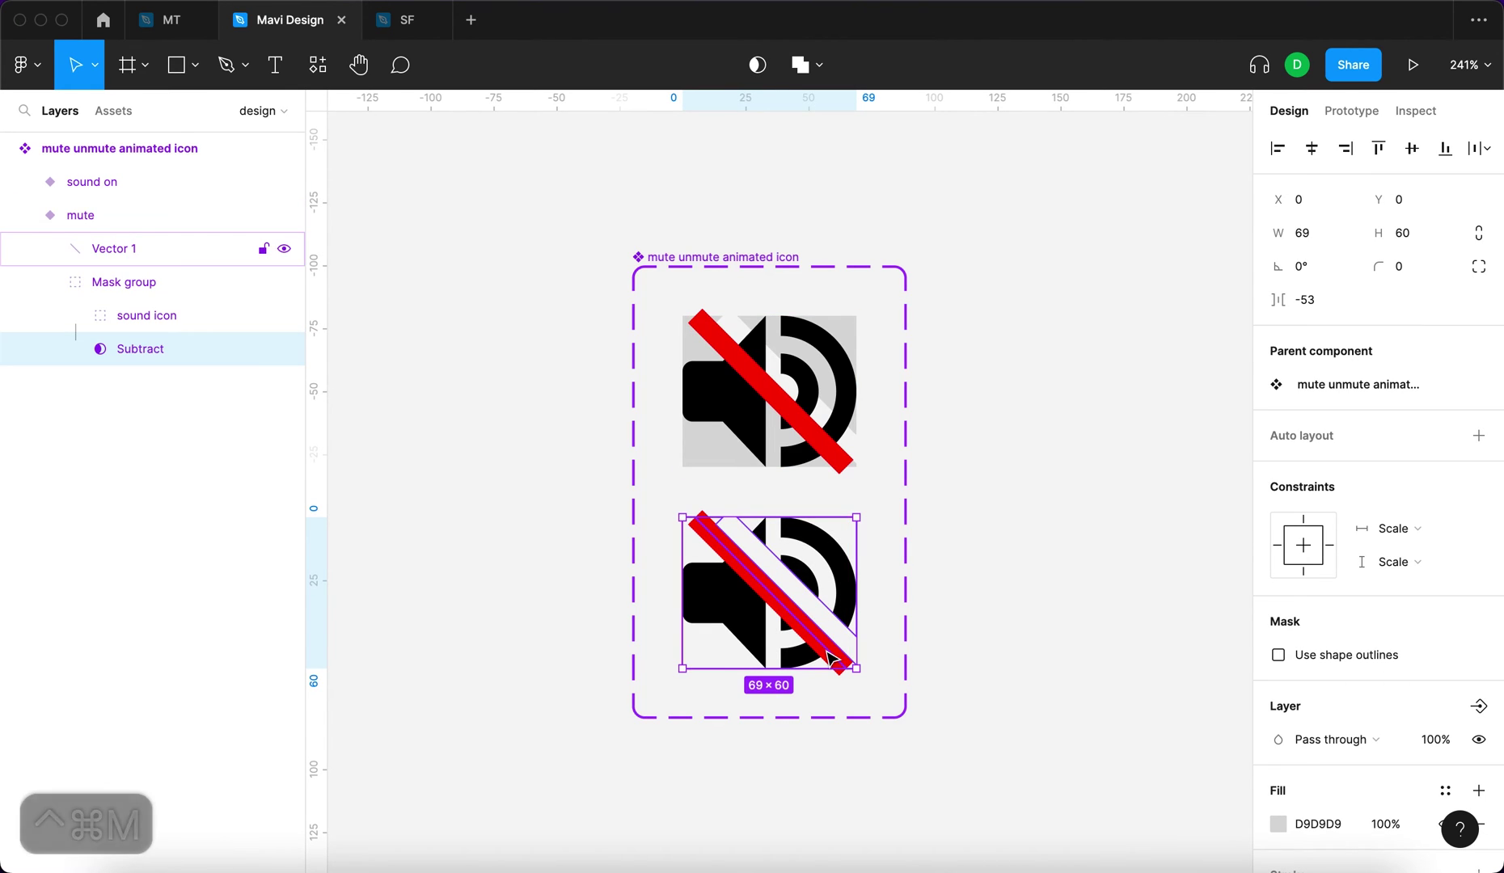
scroll(823, 647, up, 5)
click(923, 537)
click(103, 296)
scroll(715, 605, down, 5)
Mask the sound on variant's icon with its Subtract shape and delete the leftover Vector 2 slash
click(673, 322)
click(25, 181)
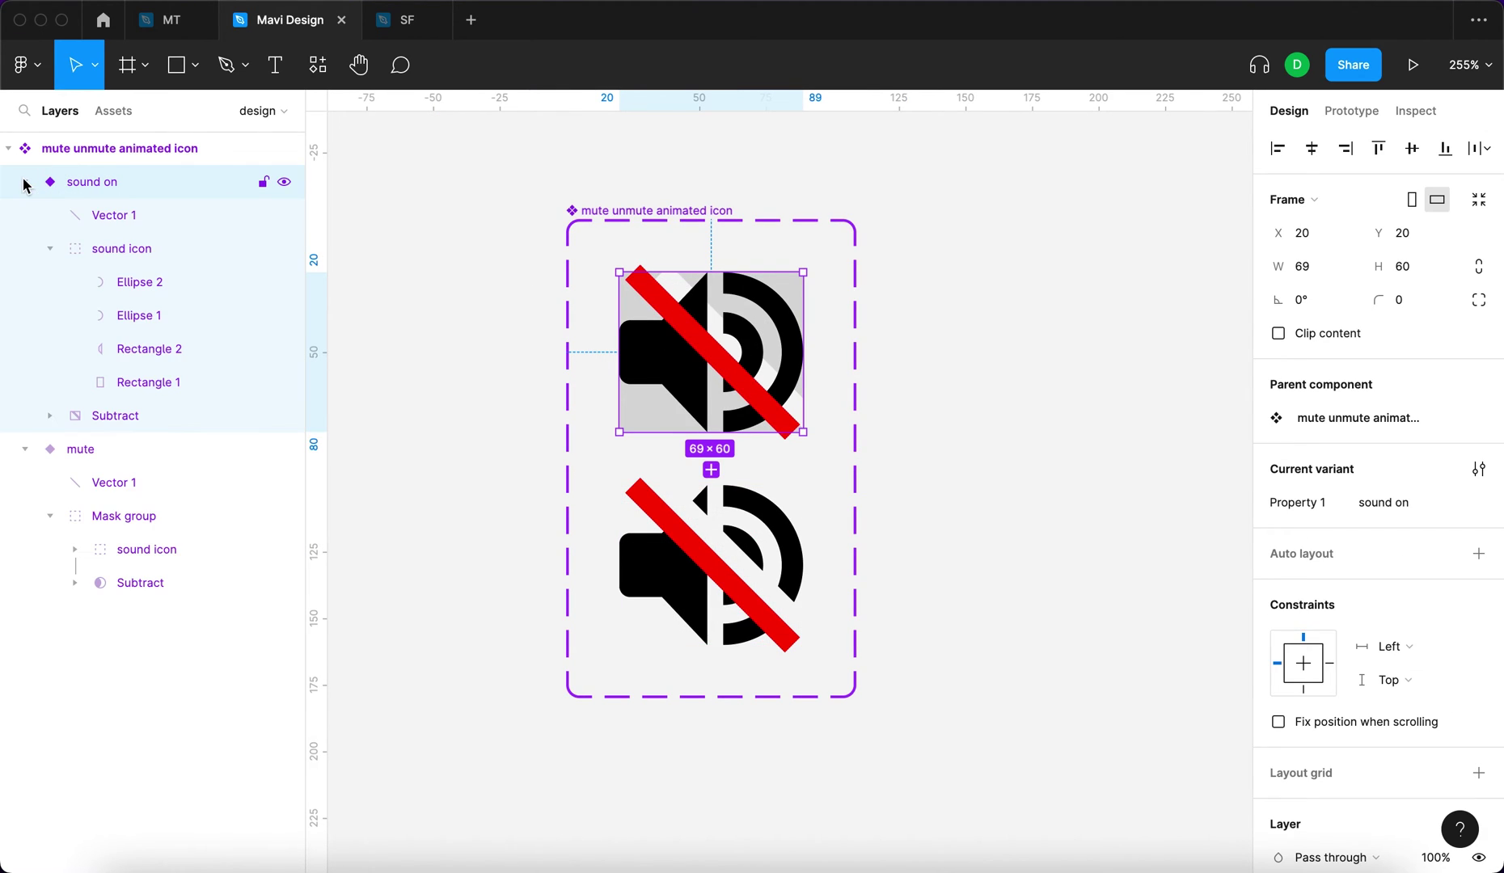
click(129, 424)
shift+click(158, 261)
click(758, 64)
click(74, 449)
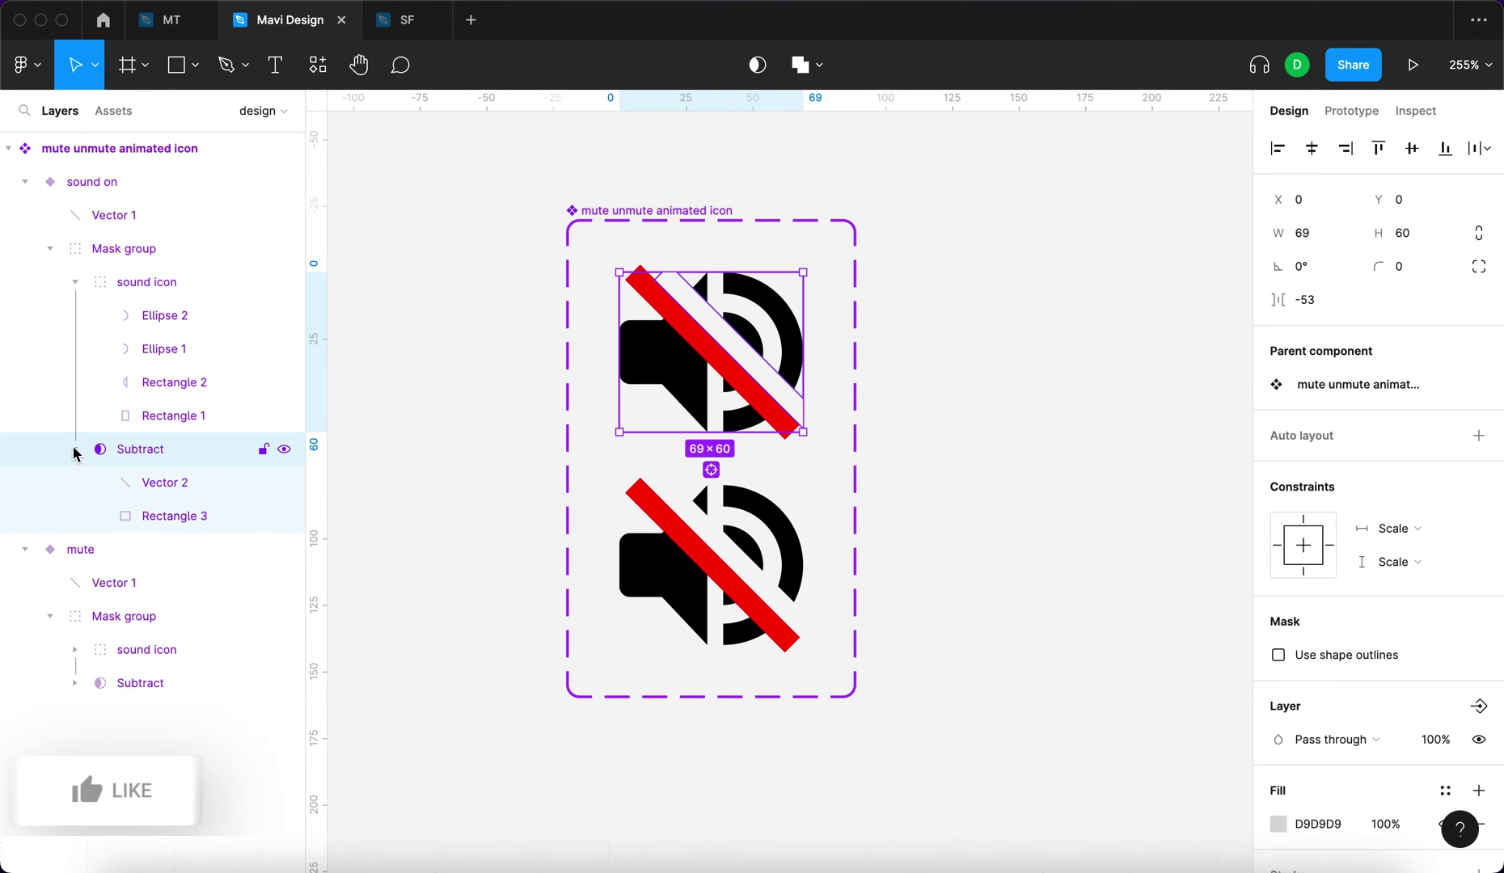
click(147, 485)
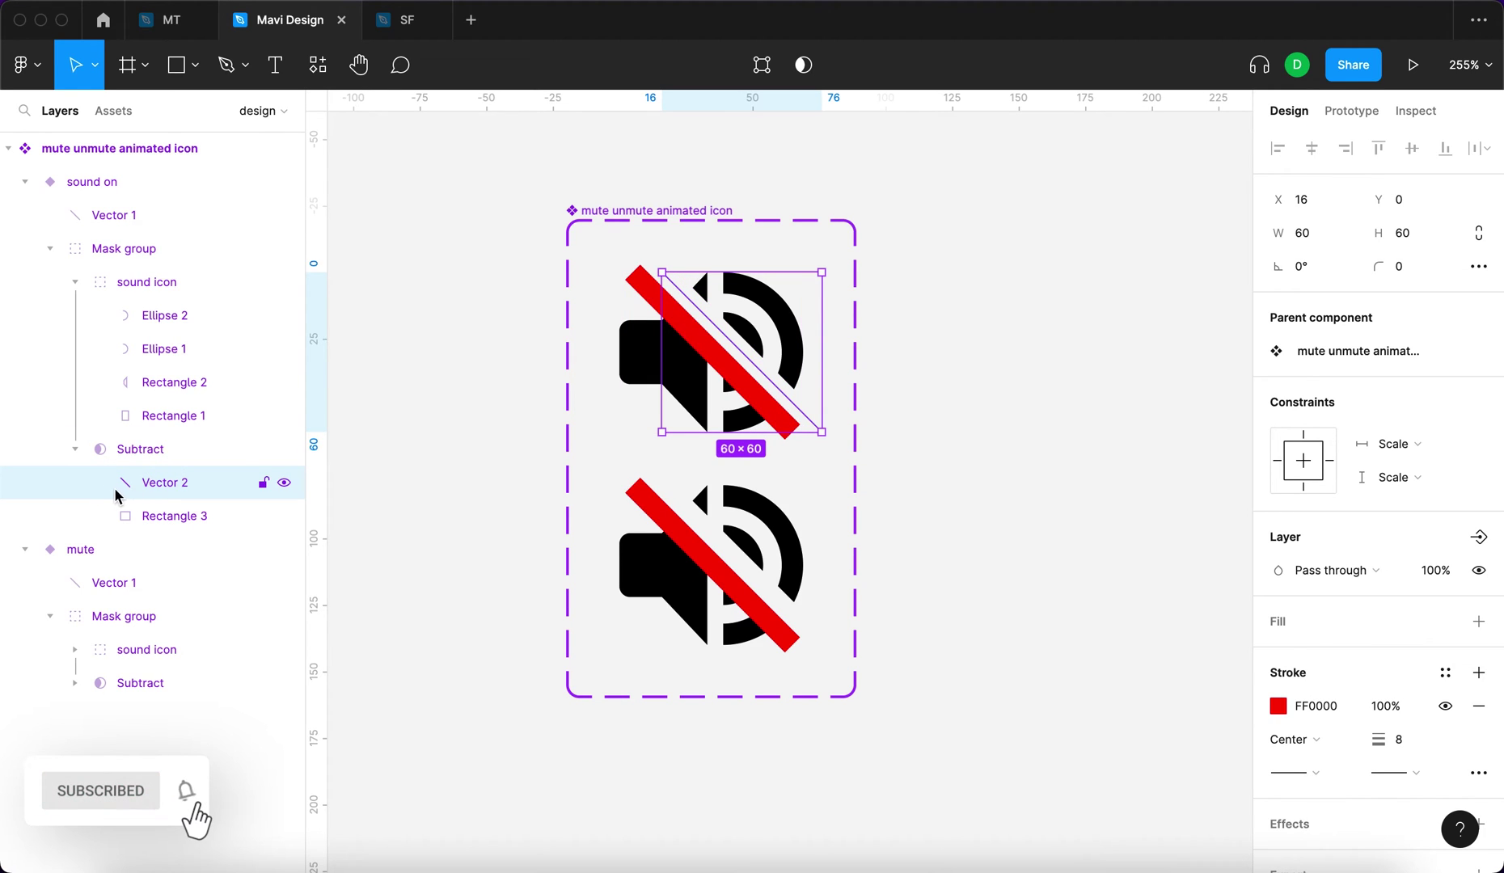
key(Delete)
click(163, 447)
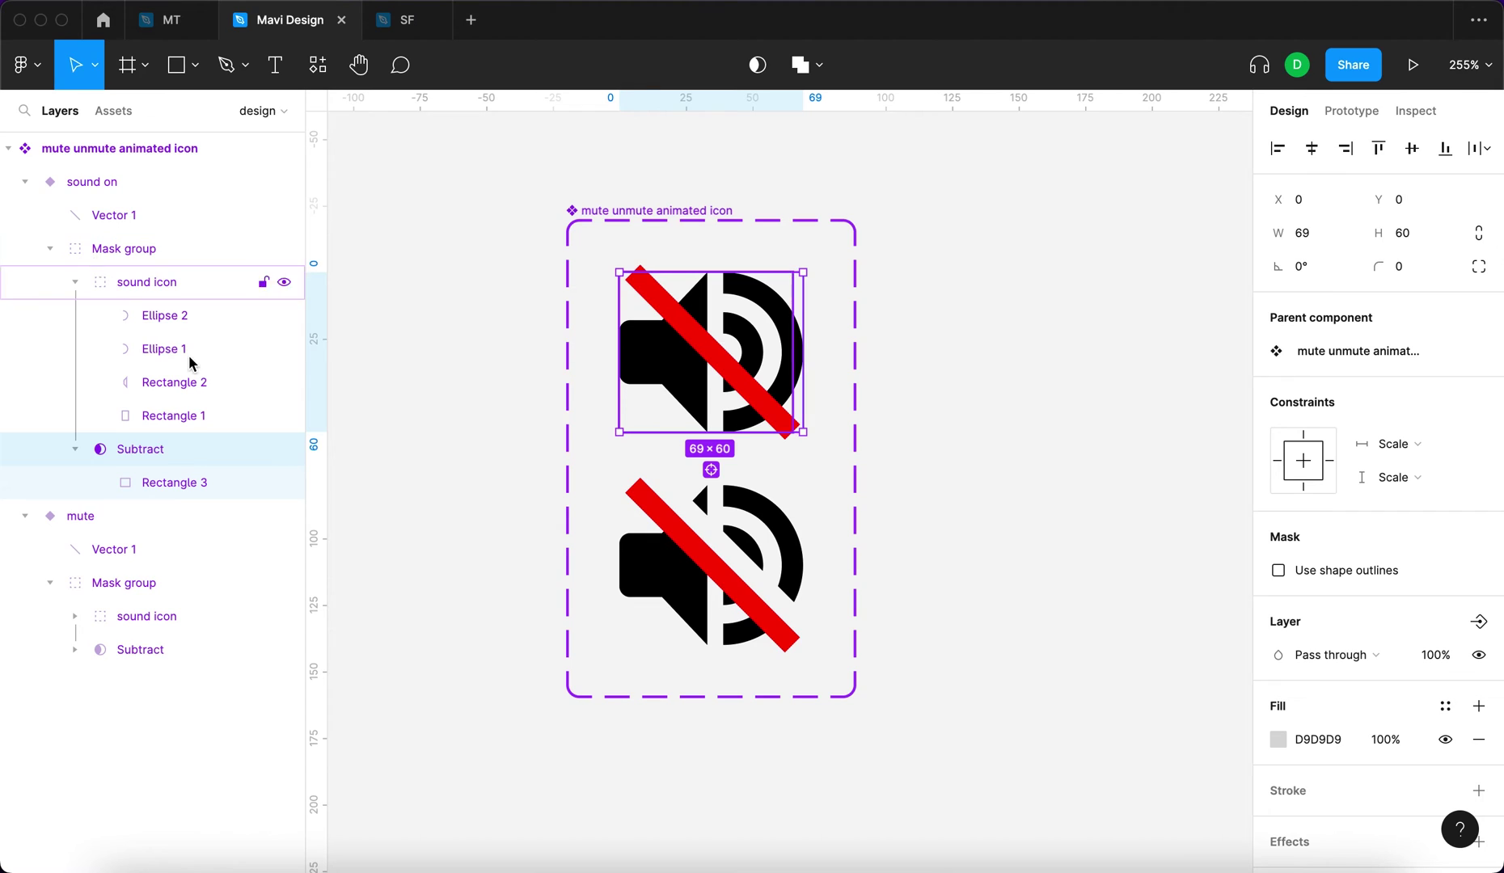
click(134, 213)
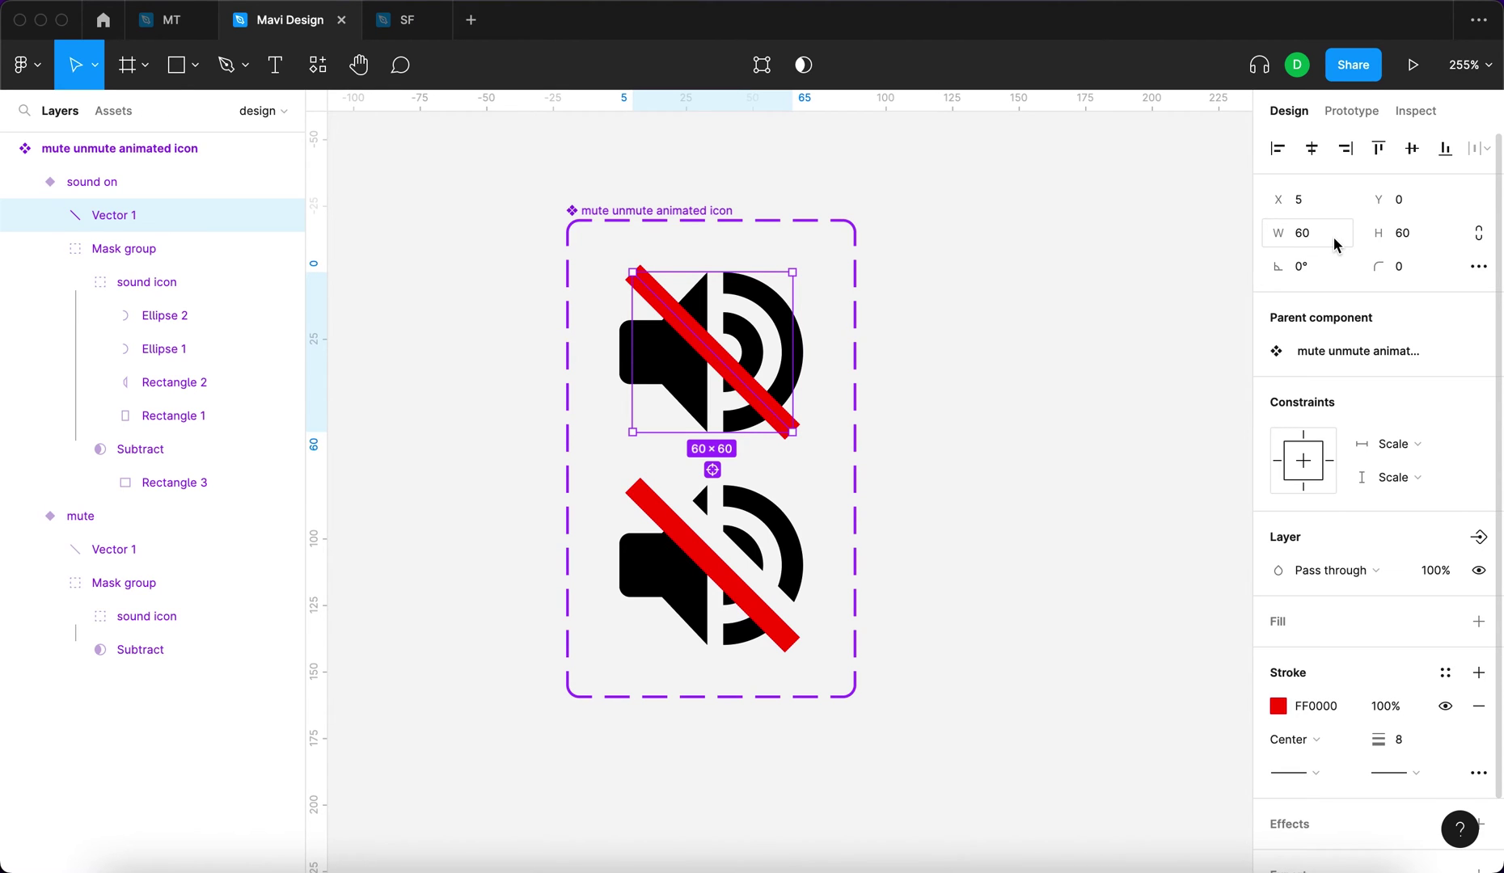
Move the sound on variant's slash up-left off the icon and set its stroke to 000000 at 0% opacity
key(shift+Left)
key(shift+Up)
key(shift+Left)
key(shift+Up)
key(shift+Left)
key(shift+Up)
key(shift+Left)
key(shift+Up)
key(shift+Left)
key(shift+Up)
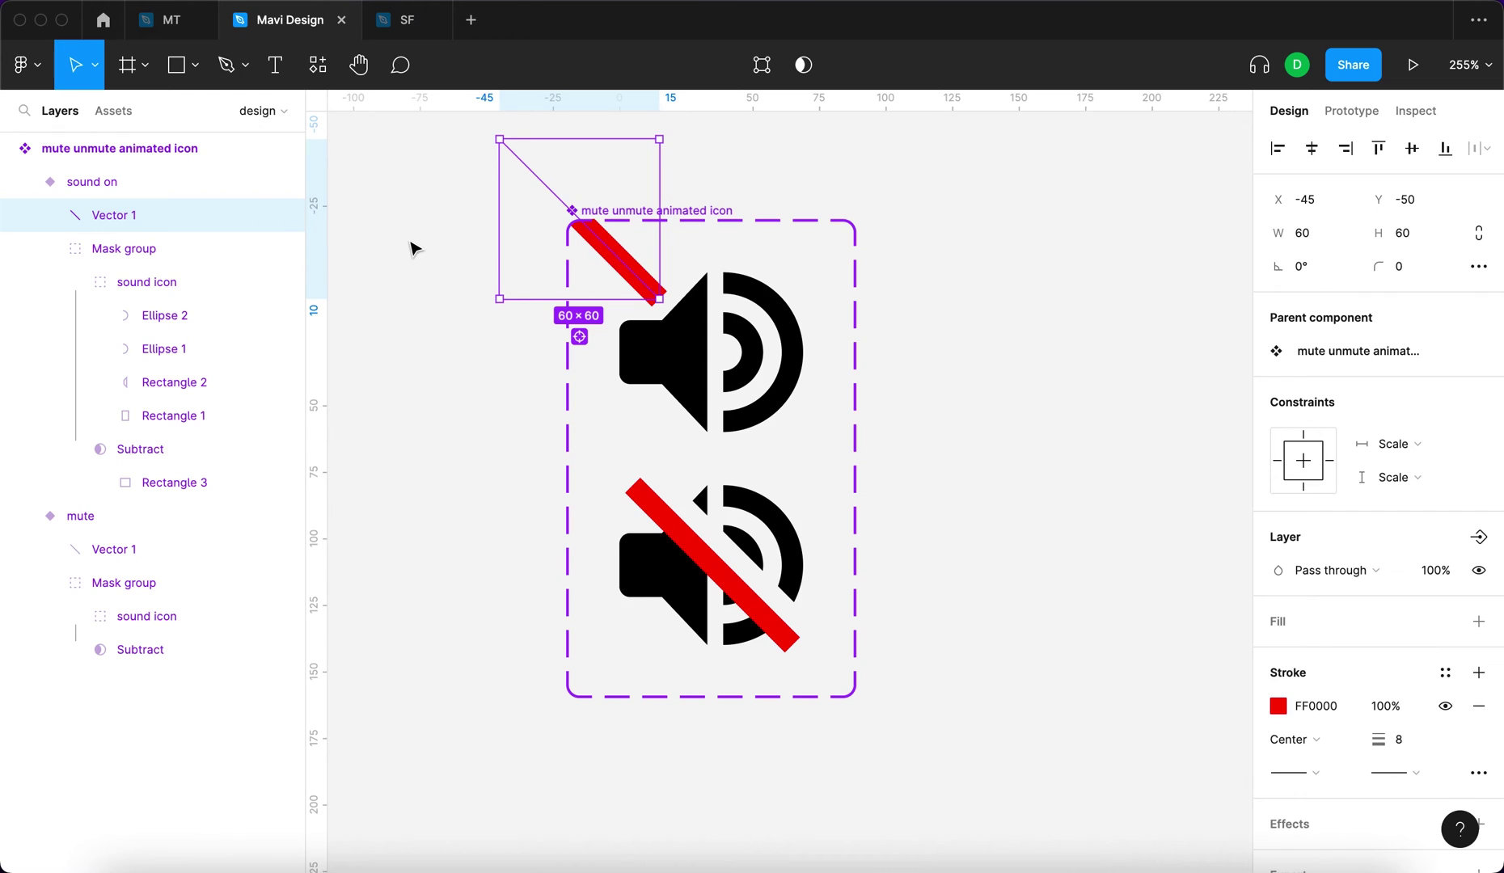
click(1324, 714)
text(0)
click(1385, 708)
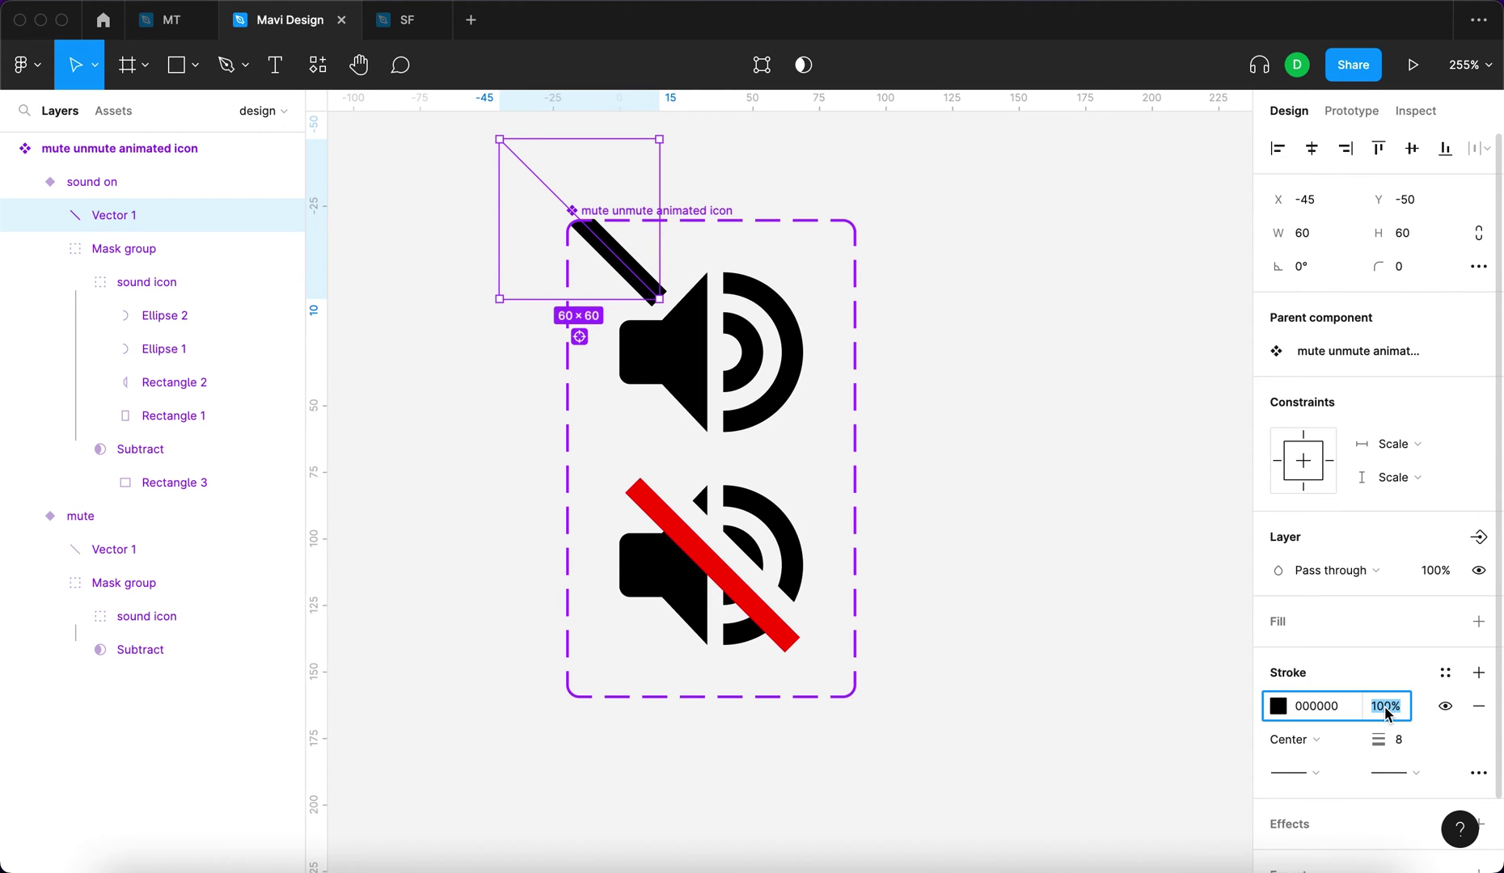
text(0)
key(Return)
Change the mute variant's slash stroke colour to black 000000
click(708, 562)
click(1302, 704)
text(0)
key(Return)
click(970, 666)
scroll(855, 571, down, 5)
scroll(490, 534, up, 8)
click(615, 646)
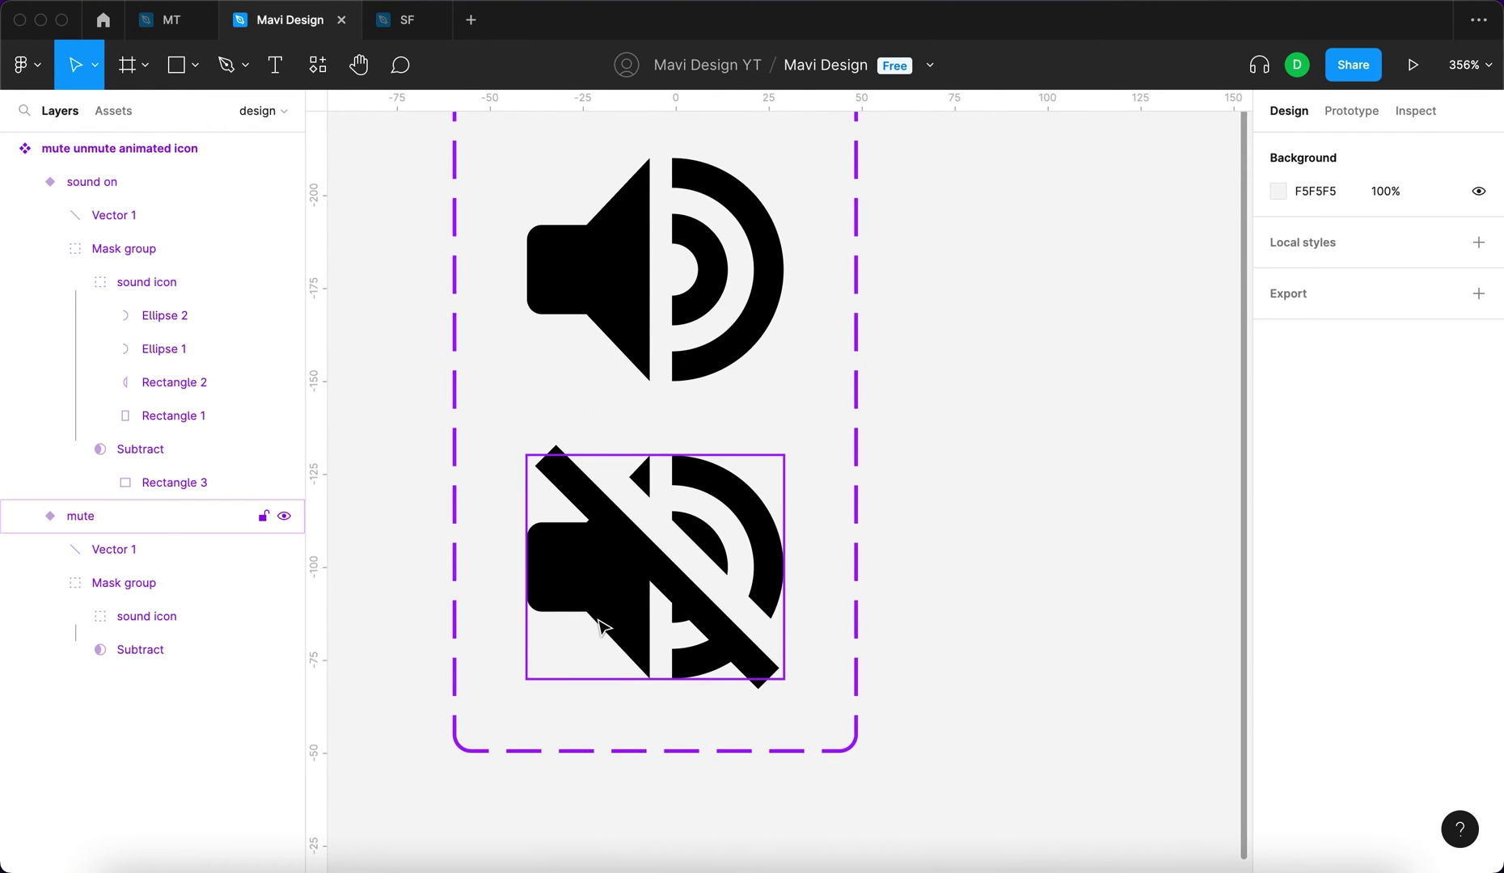
scroll(598, 627, down, 3)
click(629, 602)
Move the icon component set up and to the right on the canvas
click(807, 579)
double_click(629, 336)
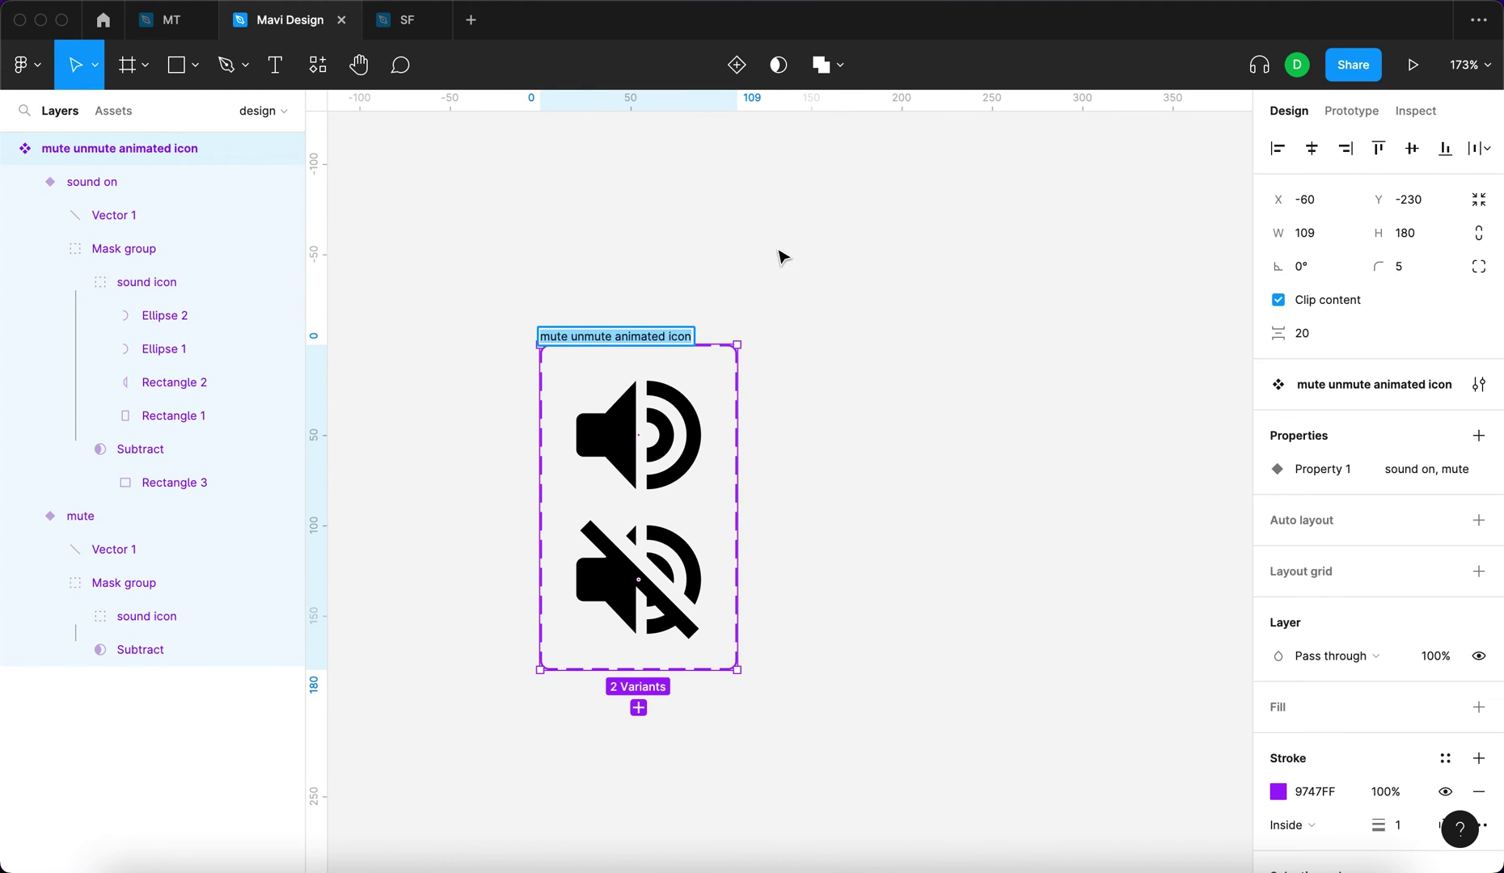
drag(597, 339, 865, 271)
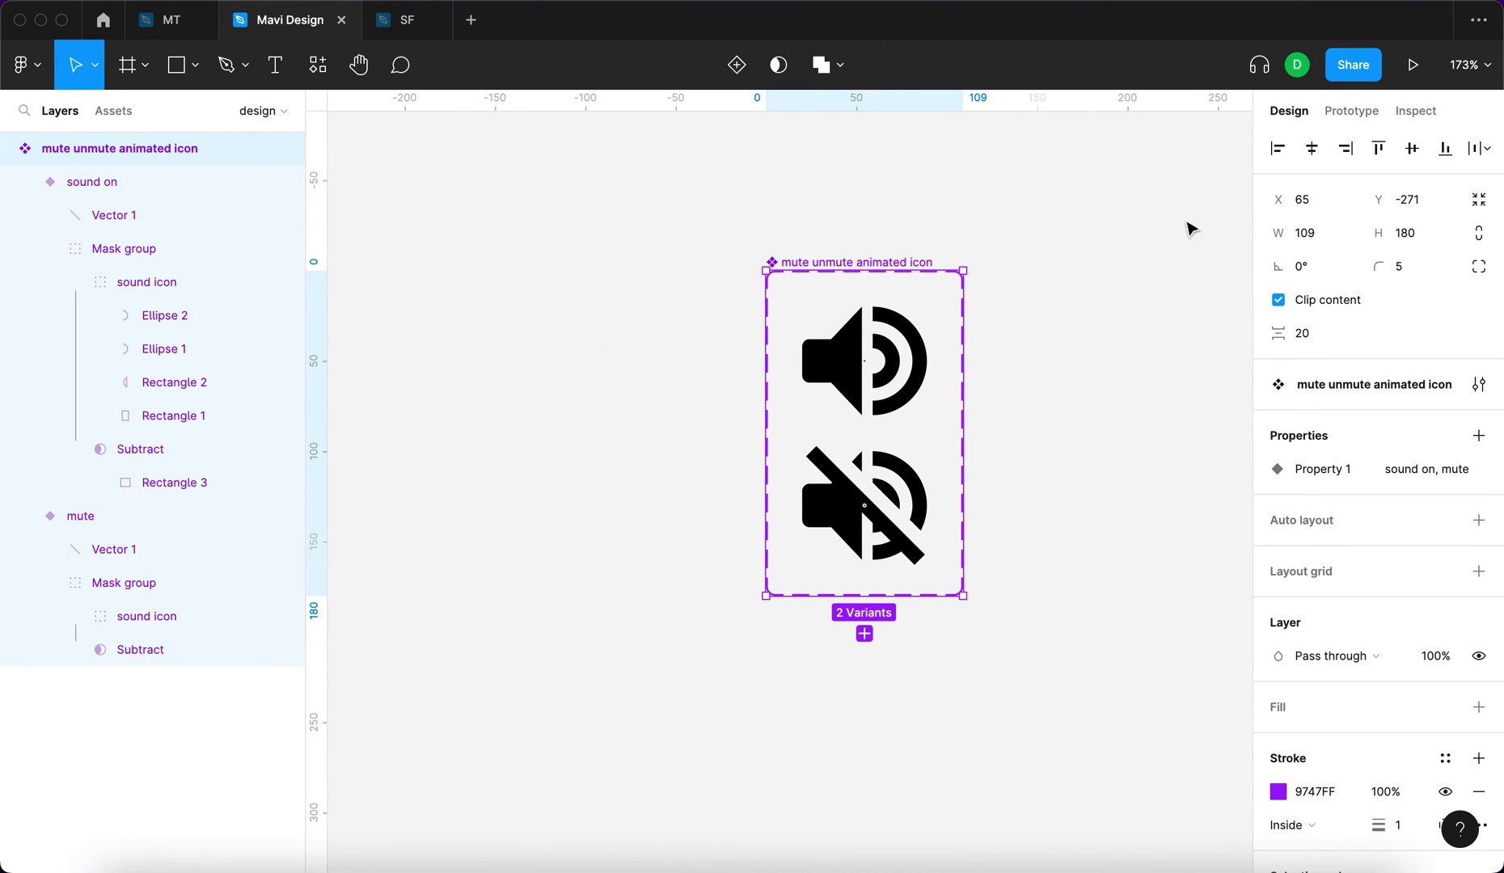
Link the sound on variant to mute on tap with Smart animate, Ease out, 300ms
click(1351, 111)
scroll(1132, 413, up, 3)
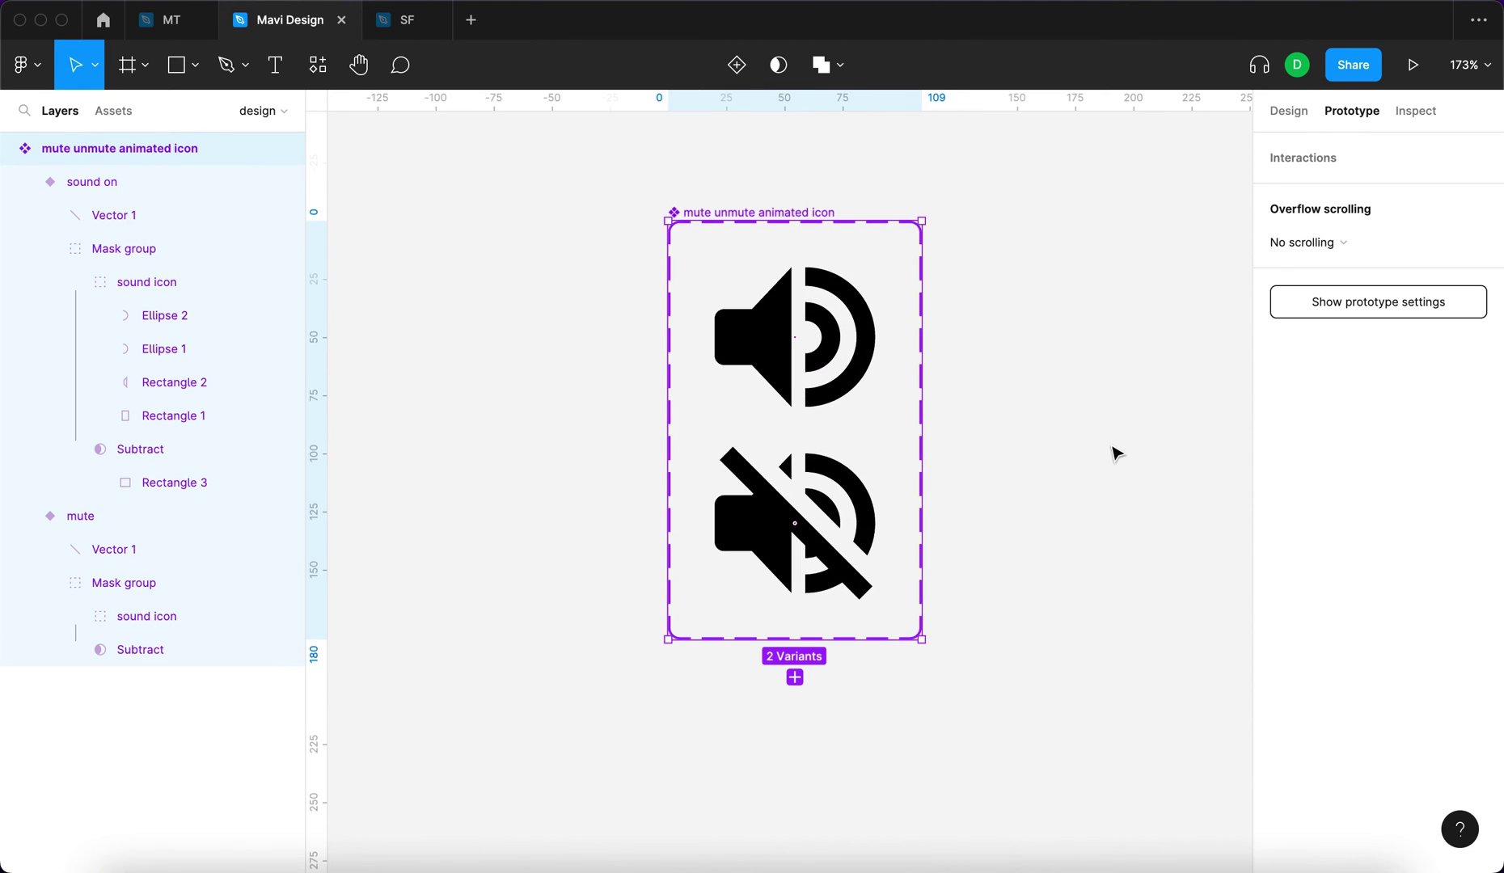
click(855, 370)
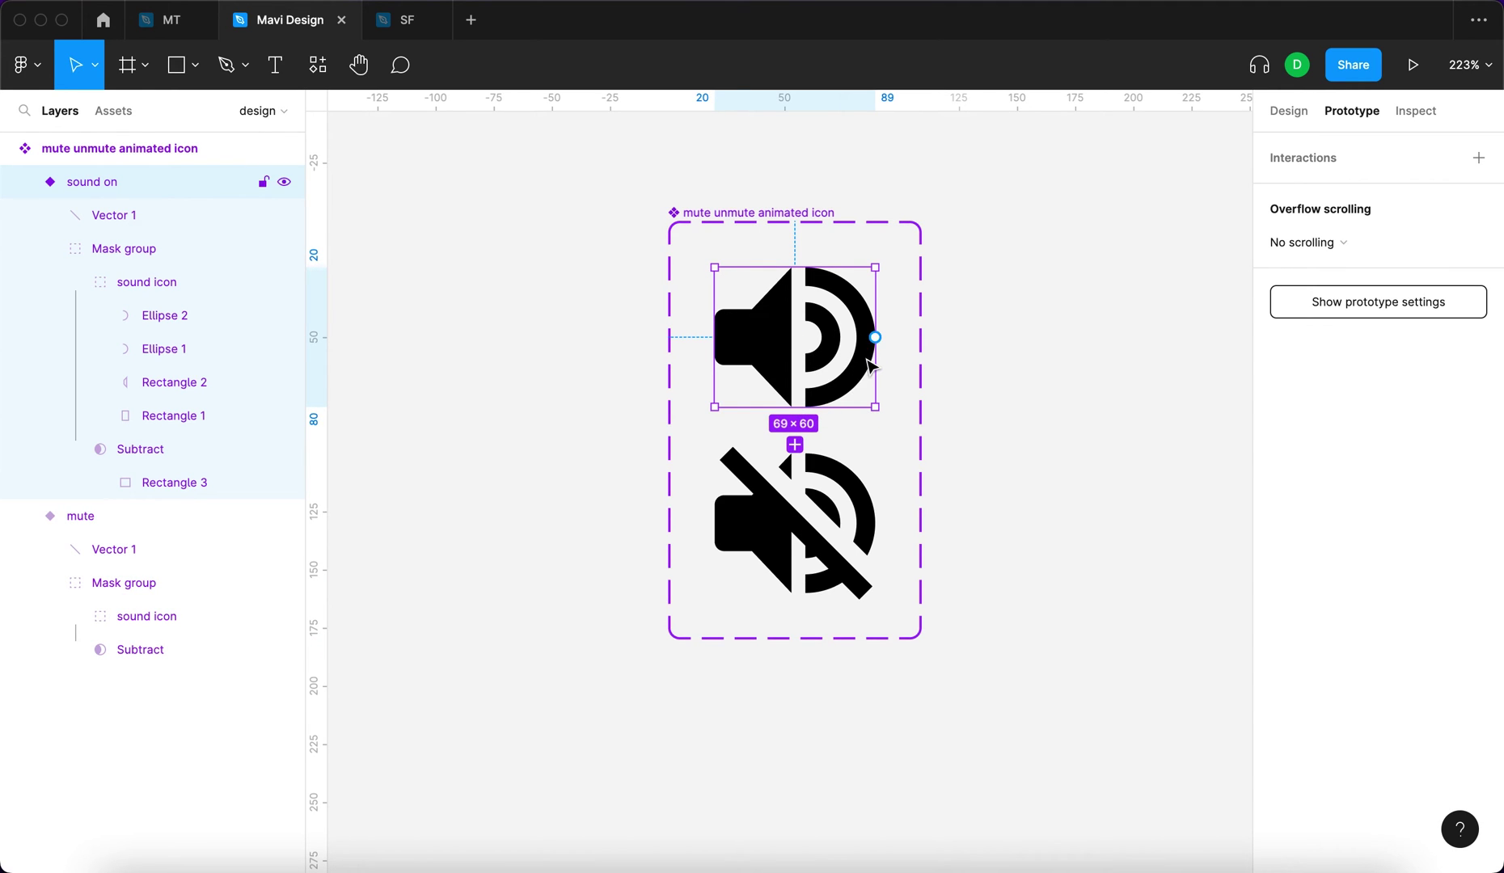
drag(875, 337, 853, 485)
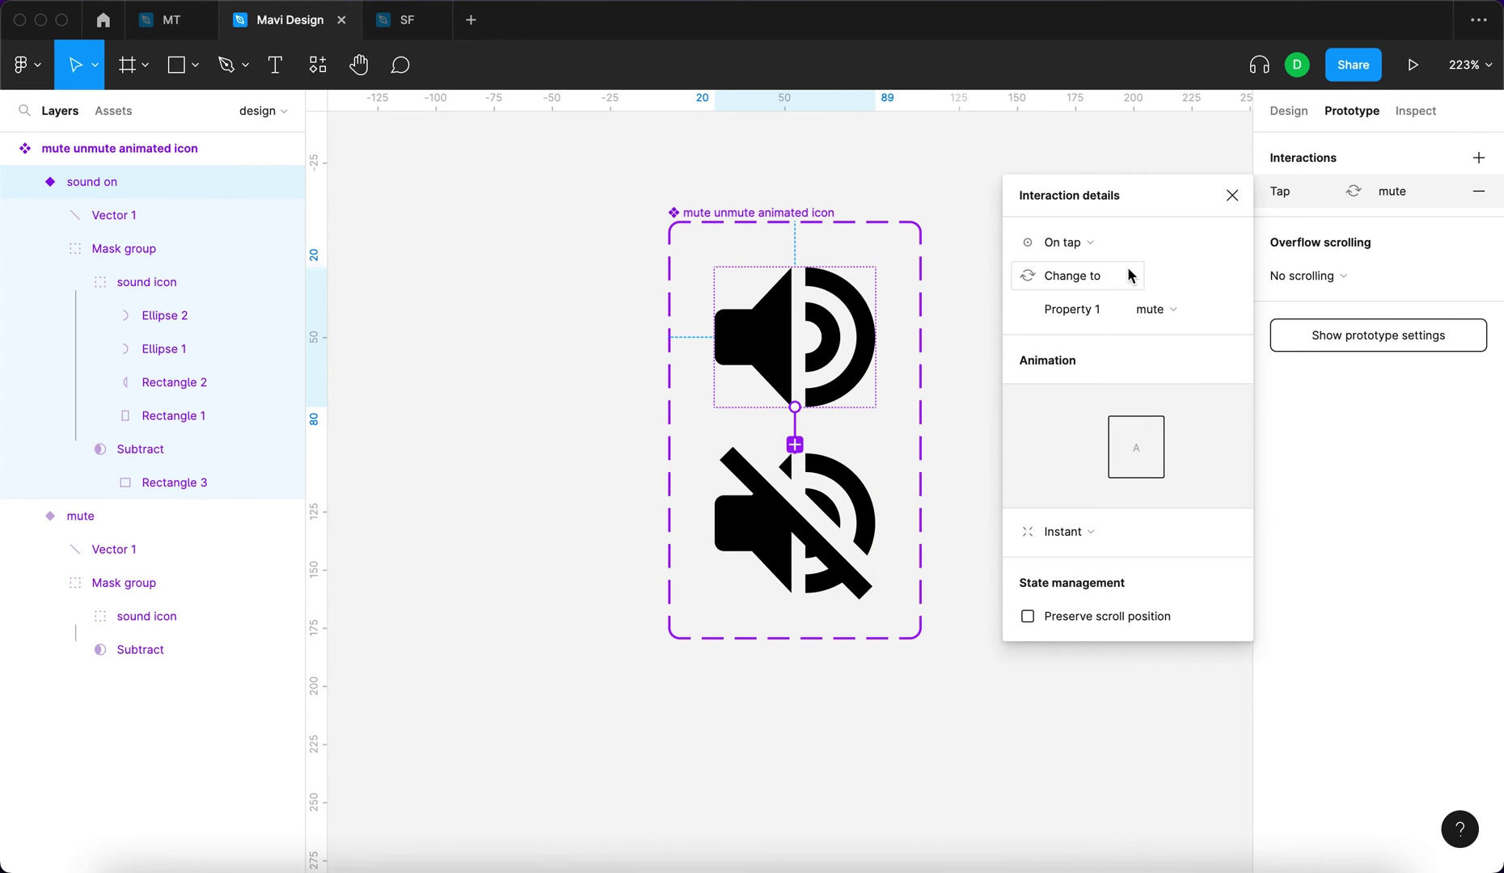
click(1131, 538)
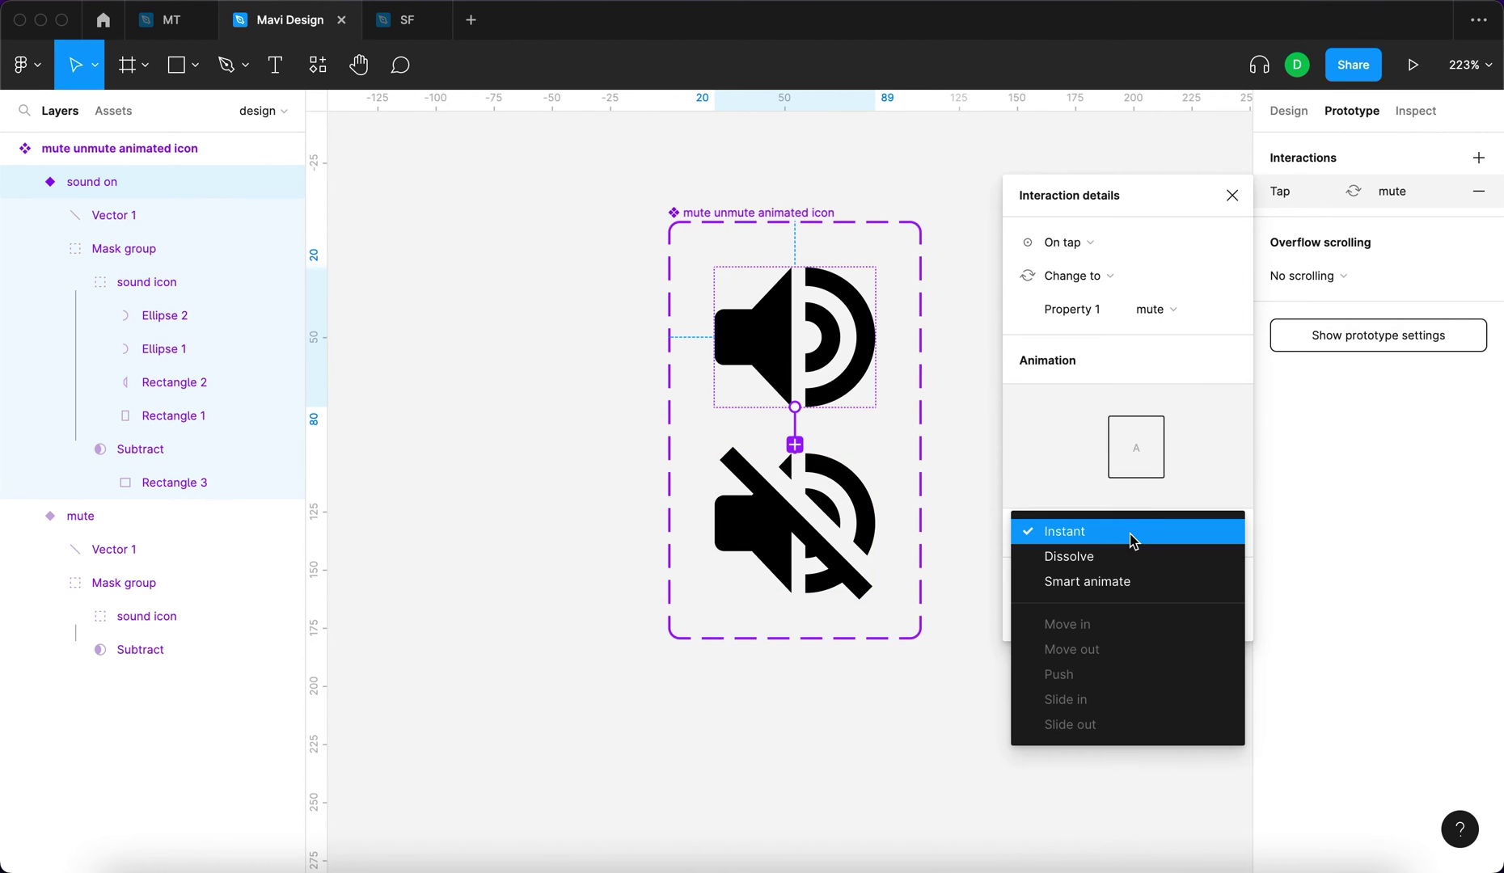
click(1147, 582)
click(1171, 571)
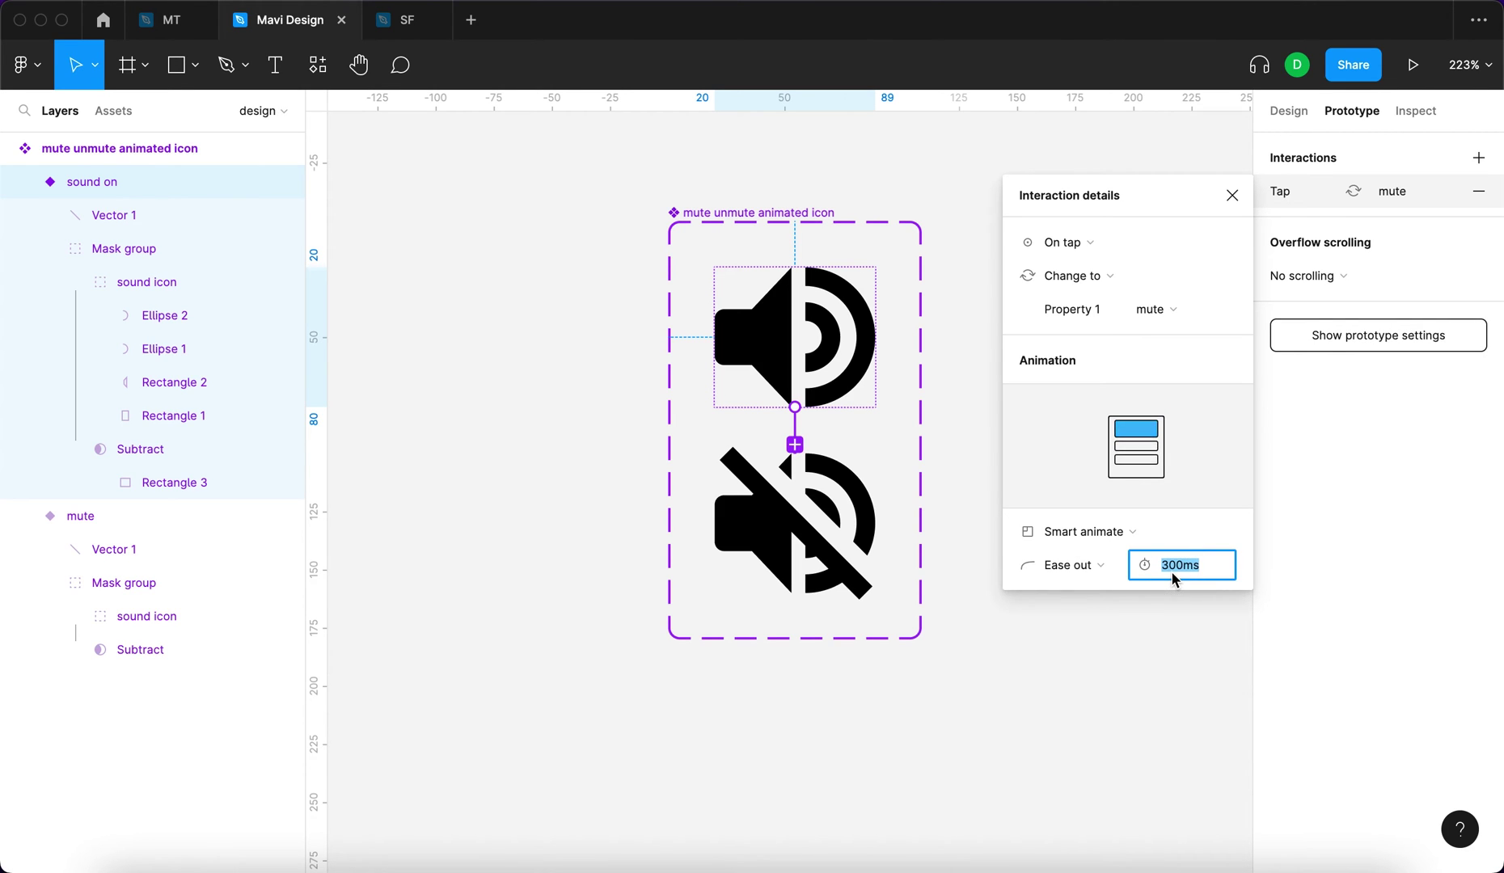
click(1234, 195)
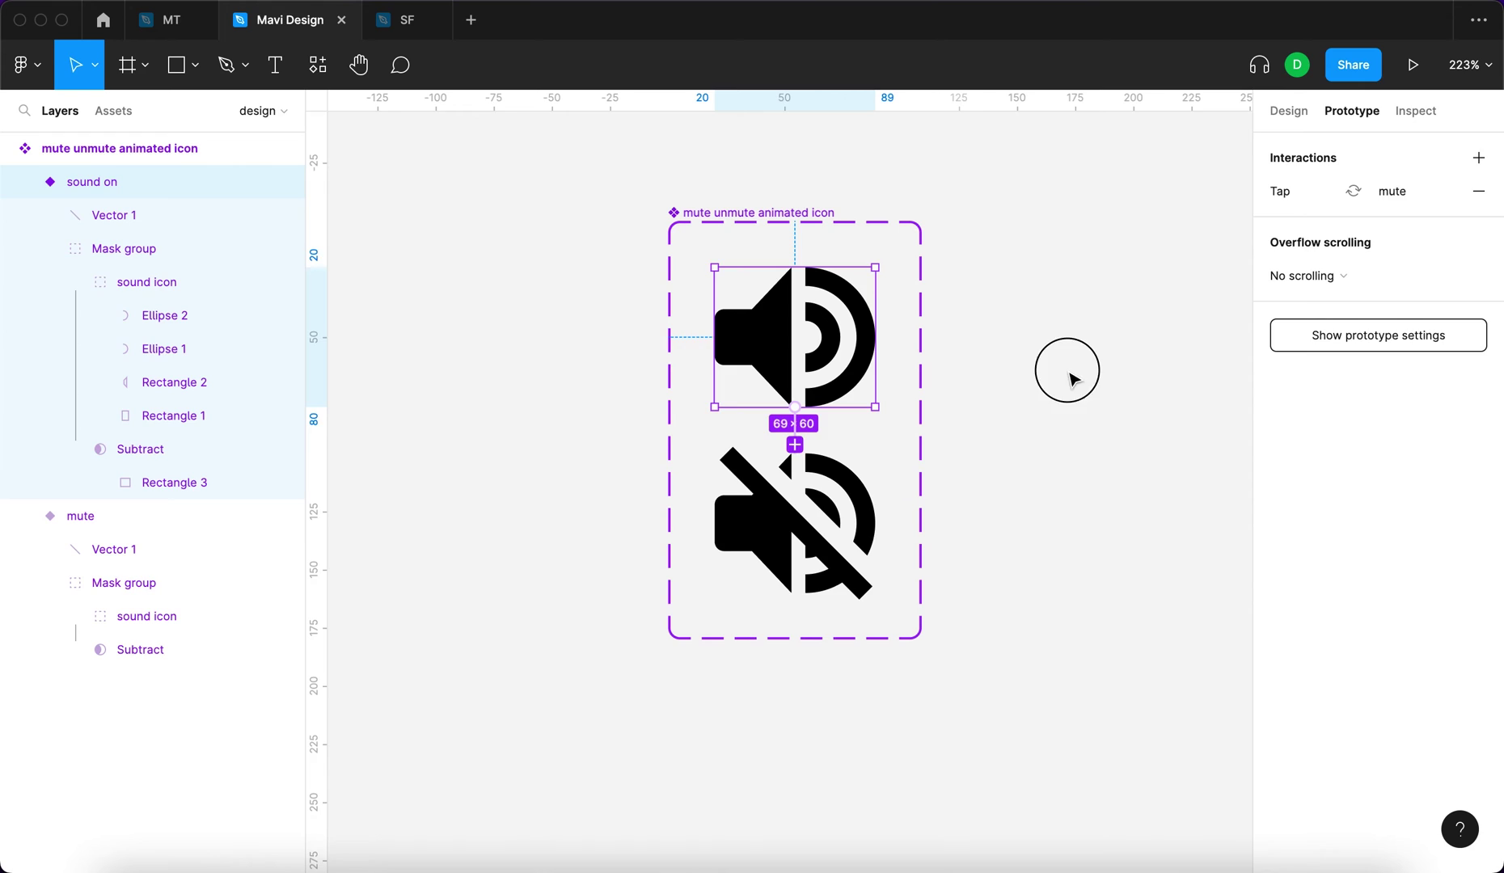
Link the mute variant back to the sound on variant
click(826, 509)
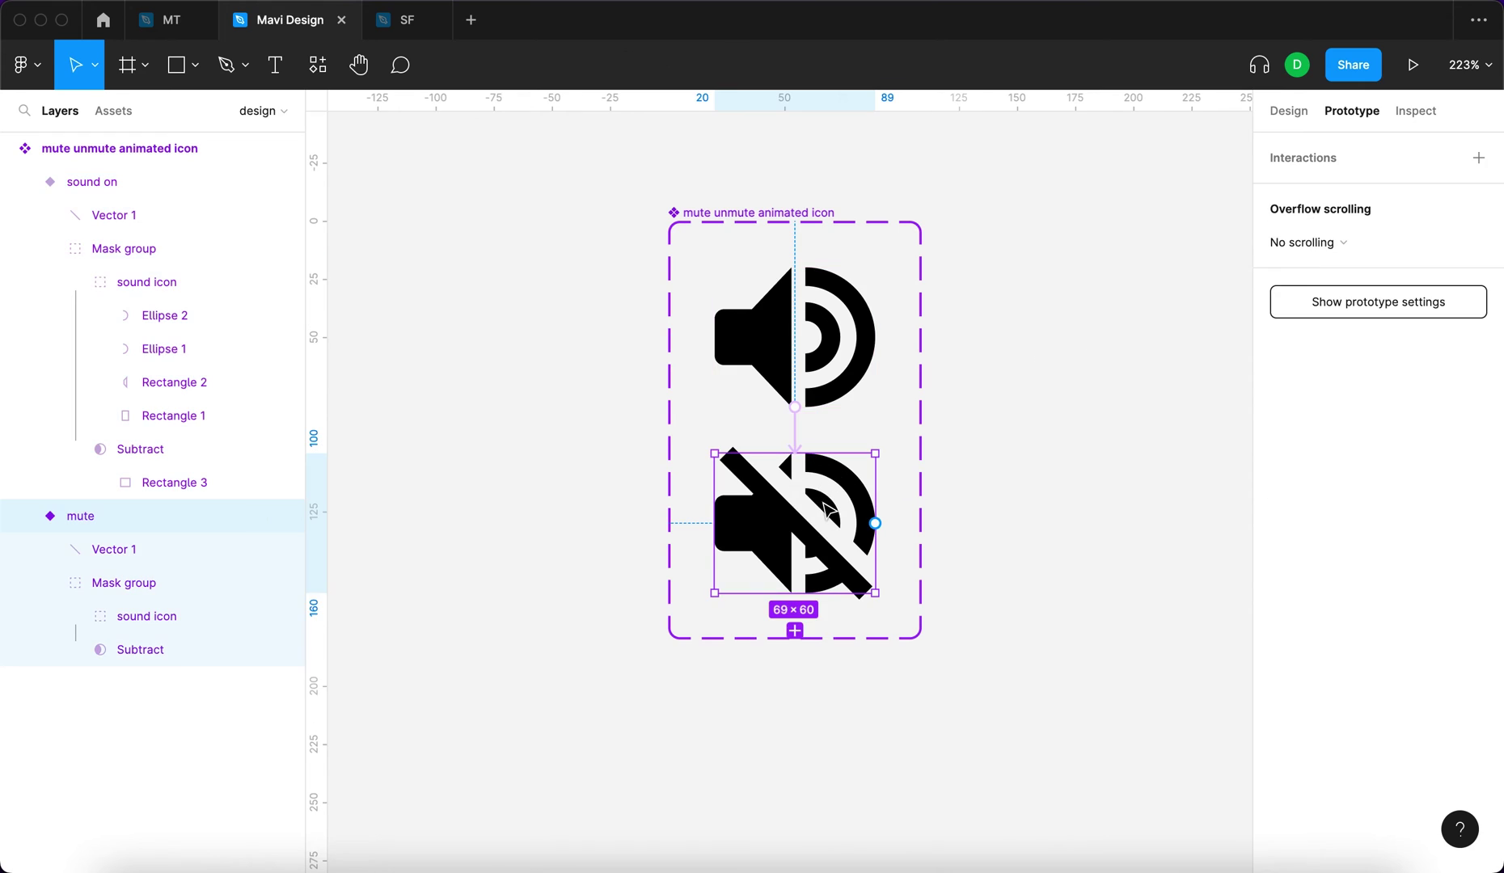
click(875, 523)
drag(874, 523, 853, 390)
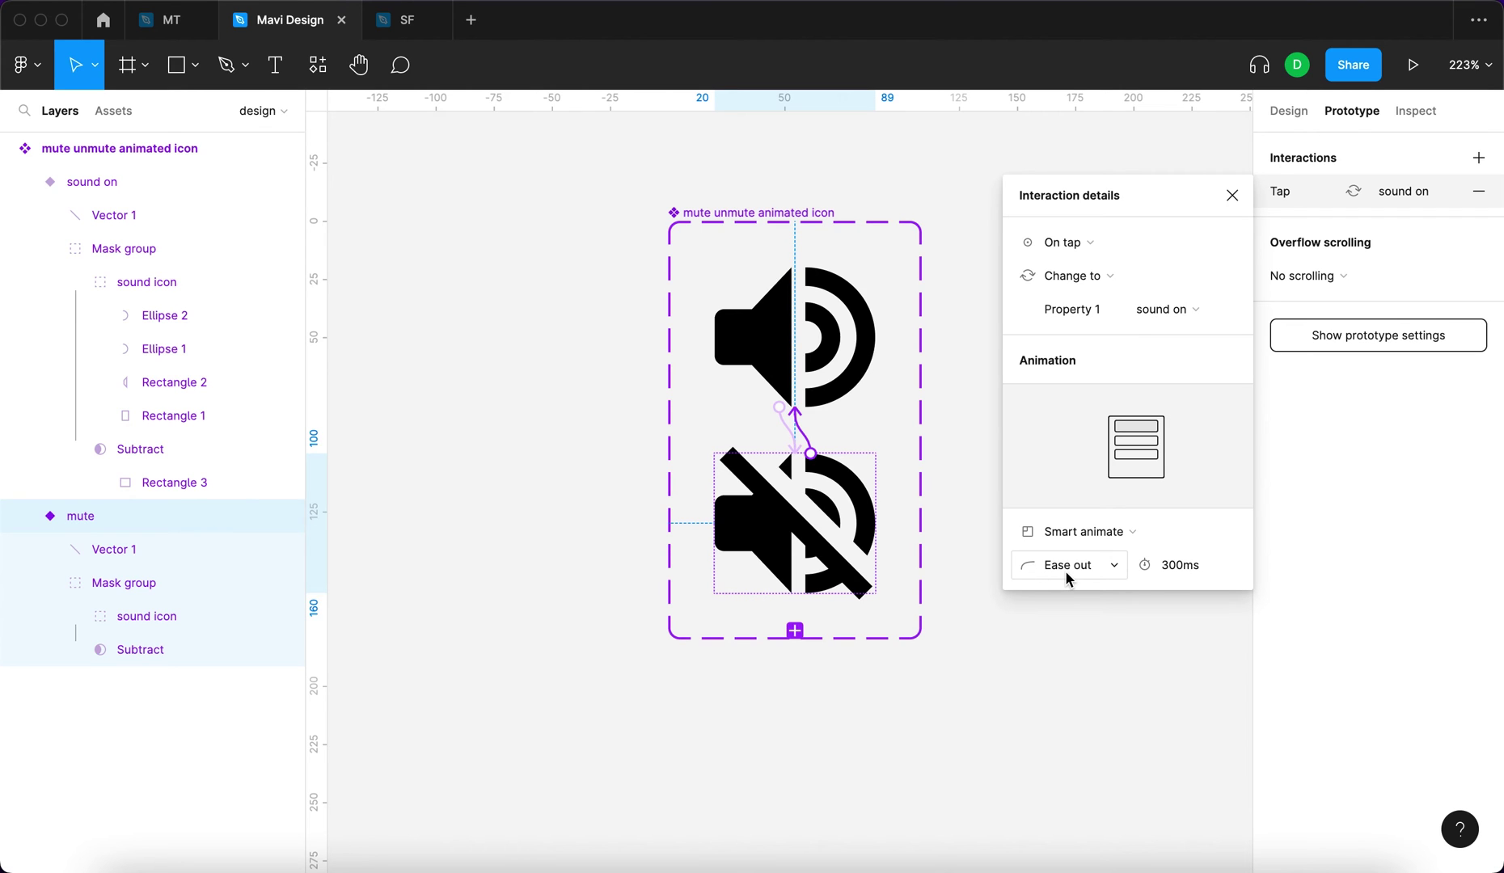
Draw a new frame beside the icon set and size it 1000×600
key(shift+0)
click(785, 278)
key(f)
drag(743, 272, 1192, 550)
click(1289, 111)
click(1321, 269)
text(1000)
key(Tab)
text(600)
key(Return)
scroll(950, 466, down, 3)
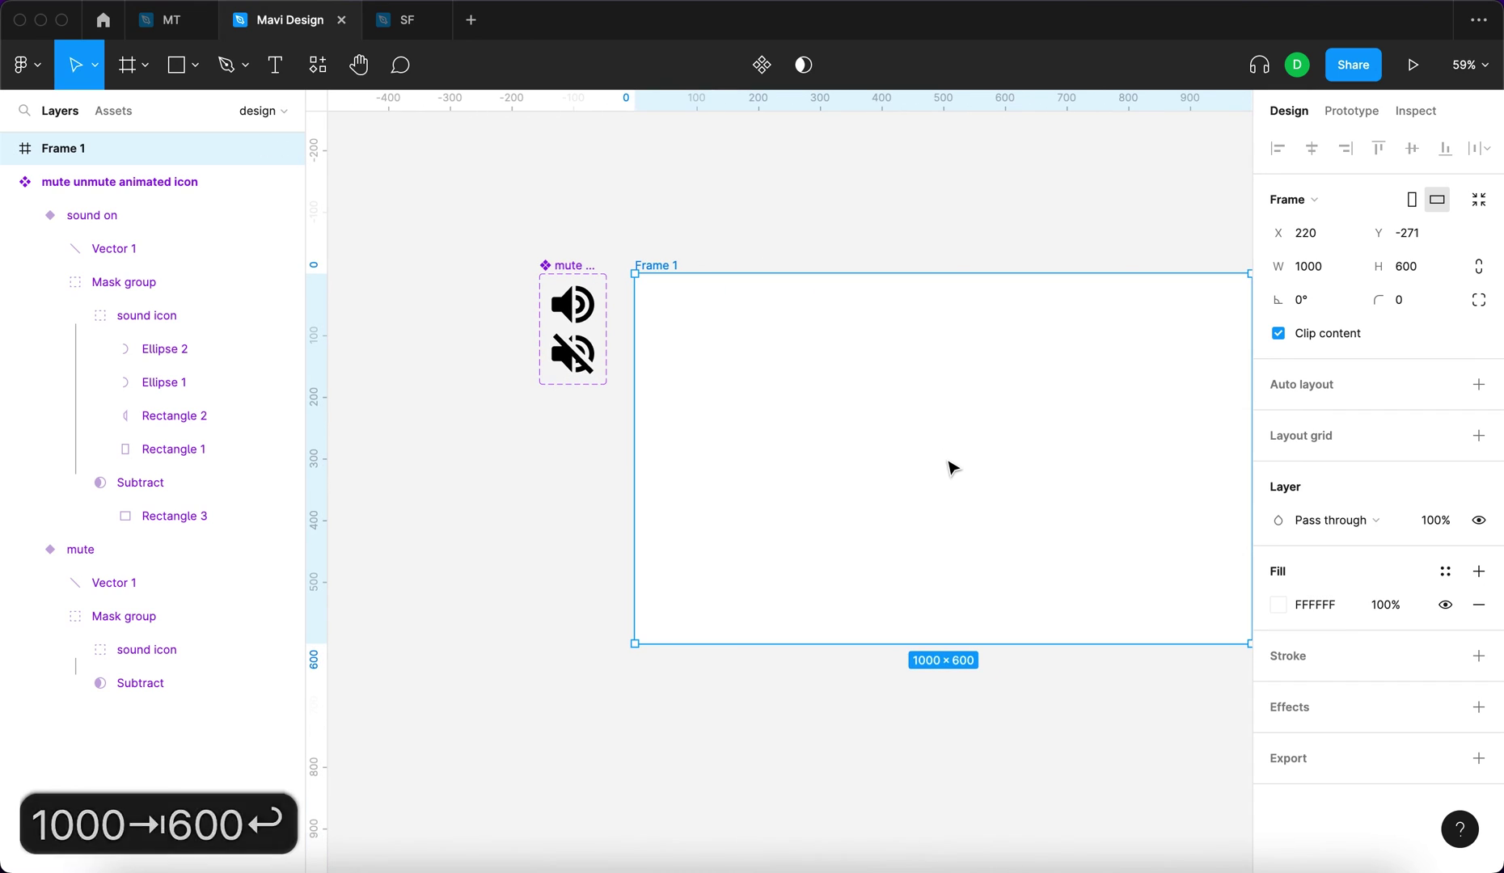
Name the new frame 'test frame'
key(super+r)
text(test frame)
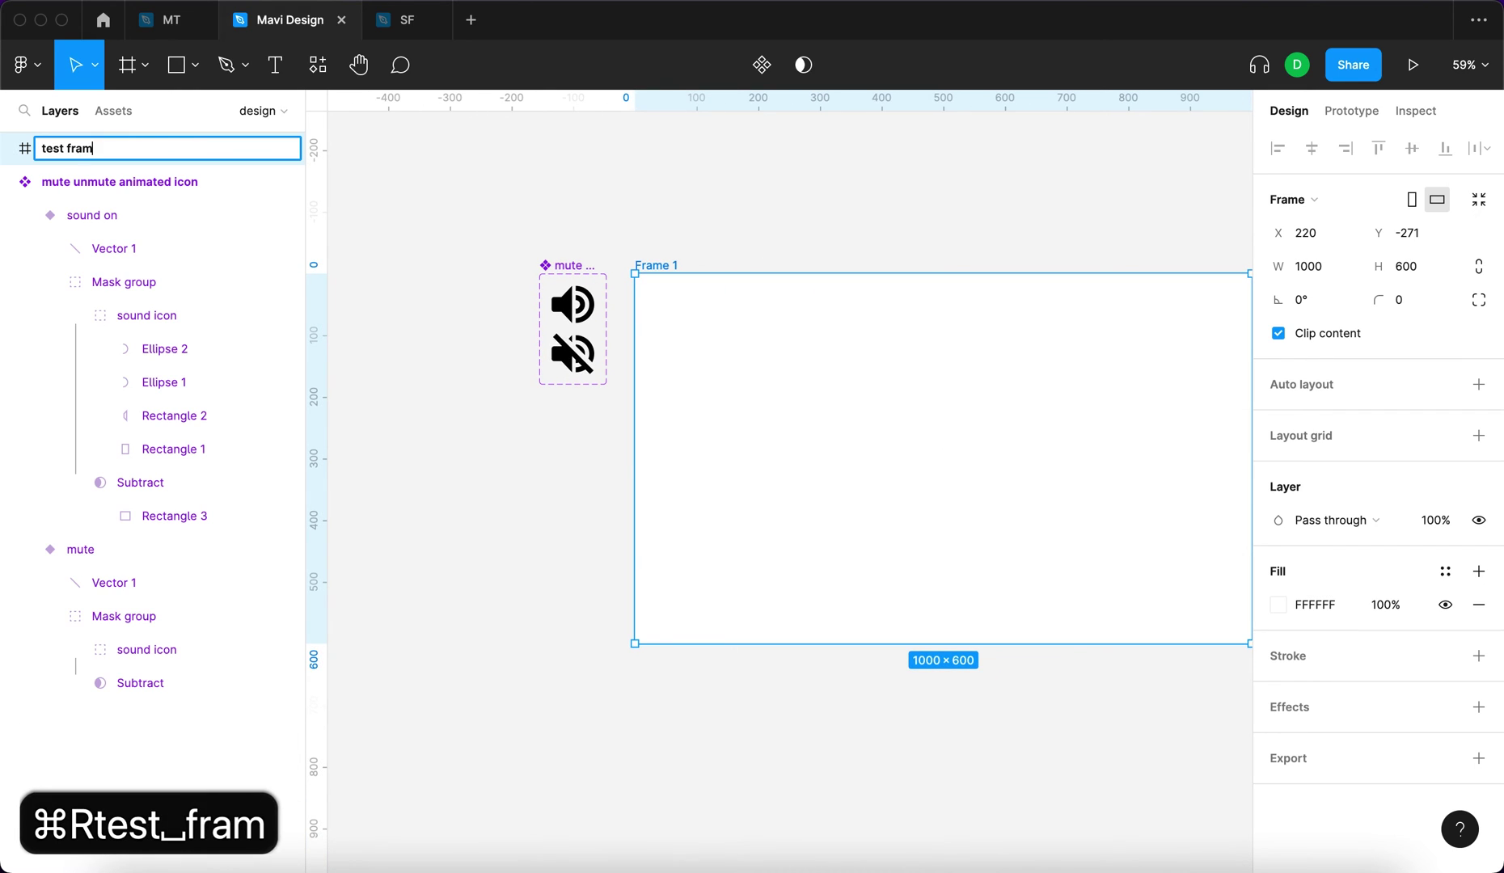
key(Return)
click(825, 183)
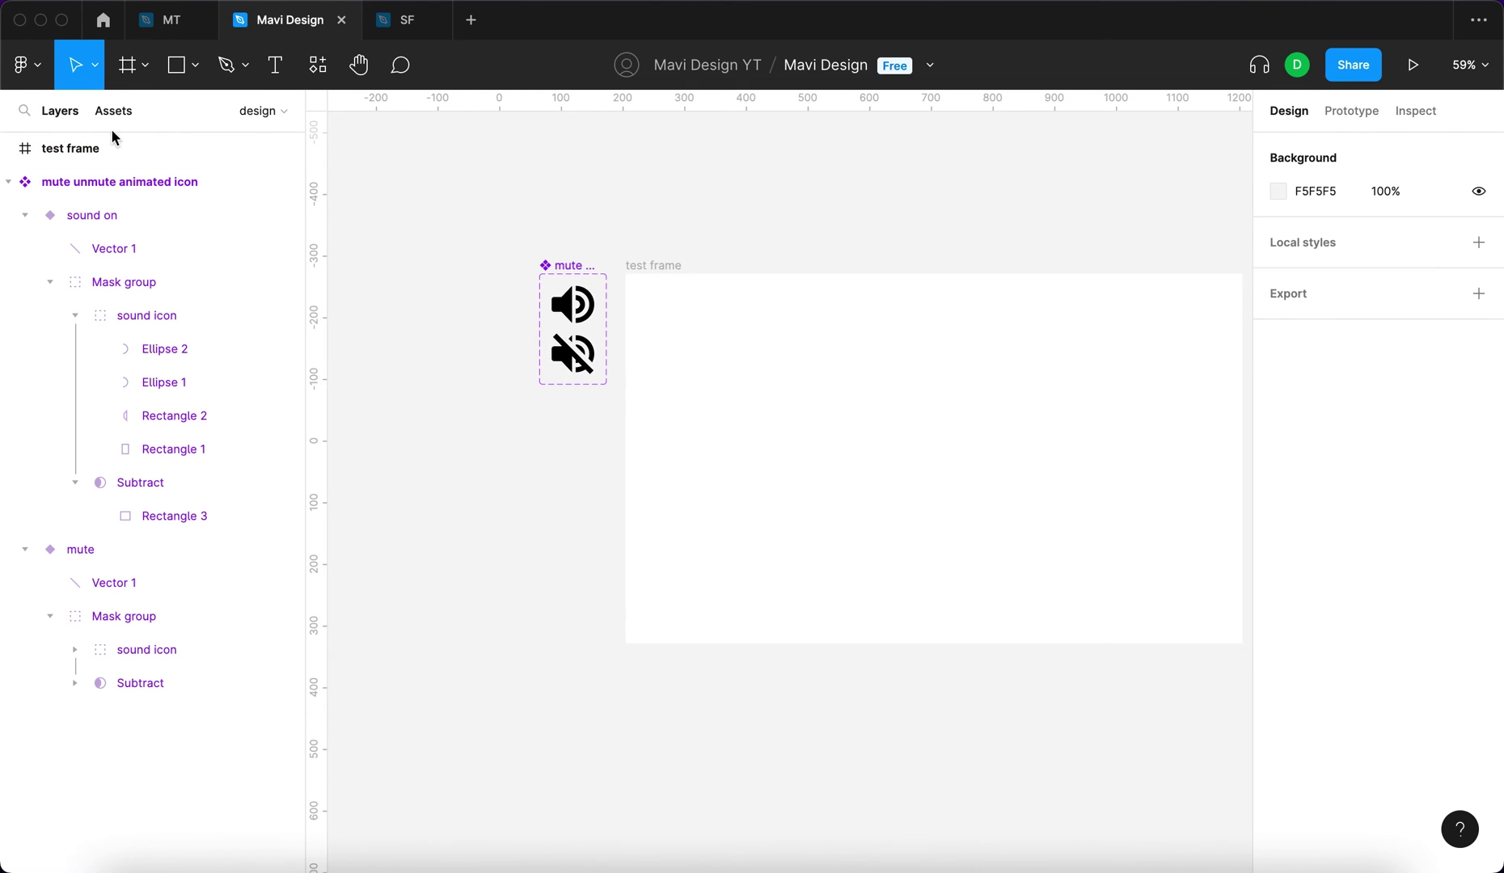
Place an instance of the icon component from Assets in test frame and centre it both ways
click(99, 110)
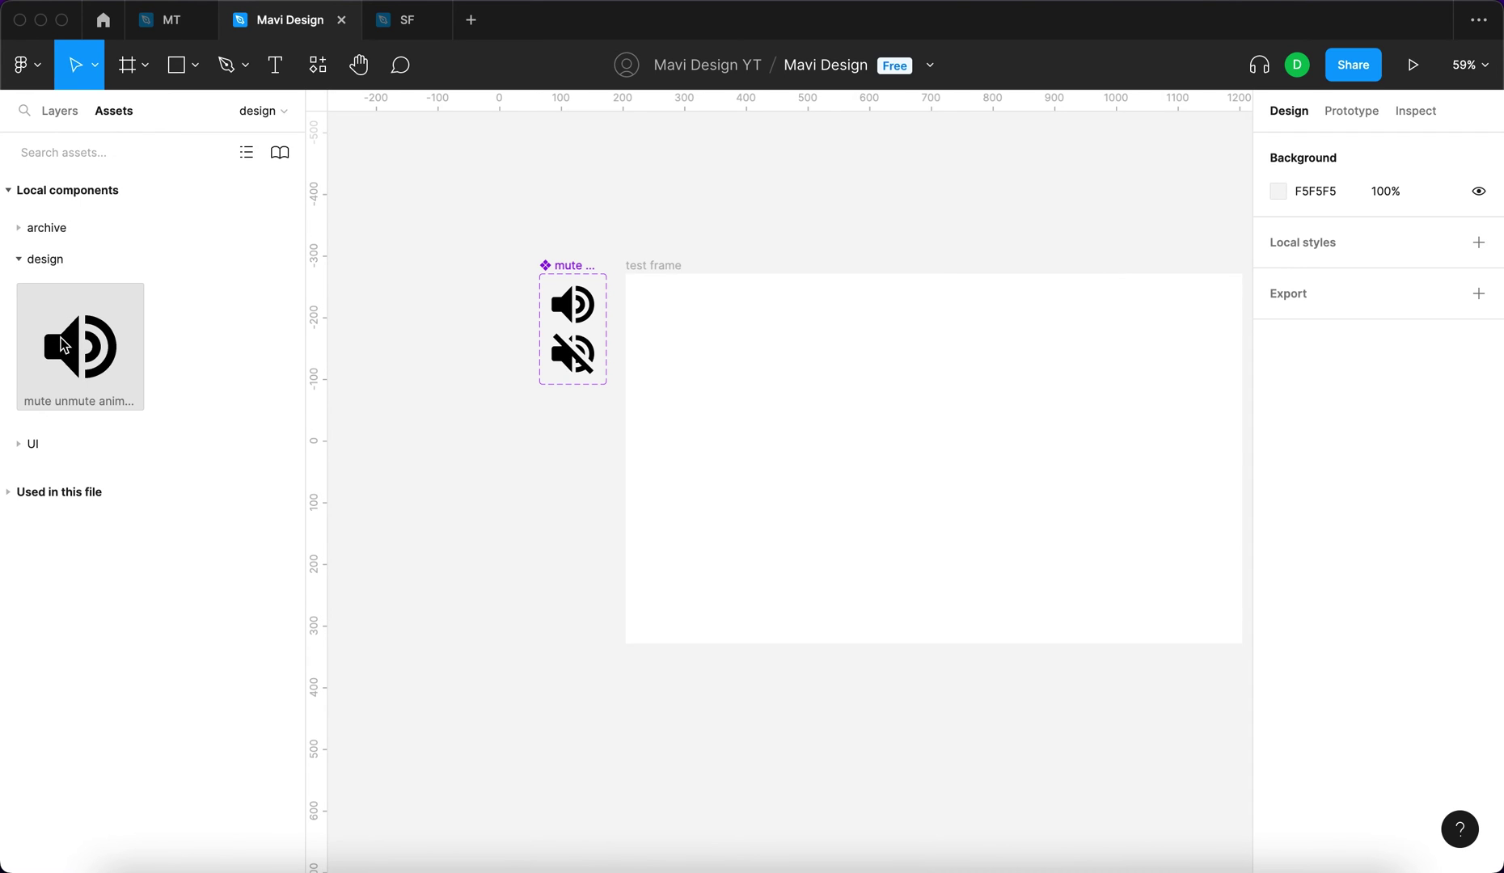
drag(80, 346, 926, 432)
click(918, 537)
click(925, 433)
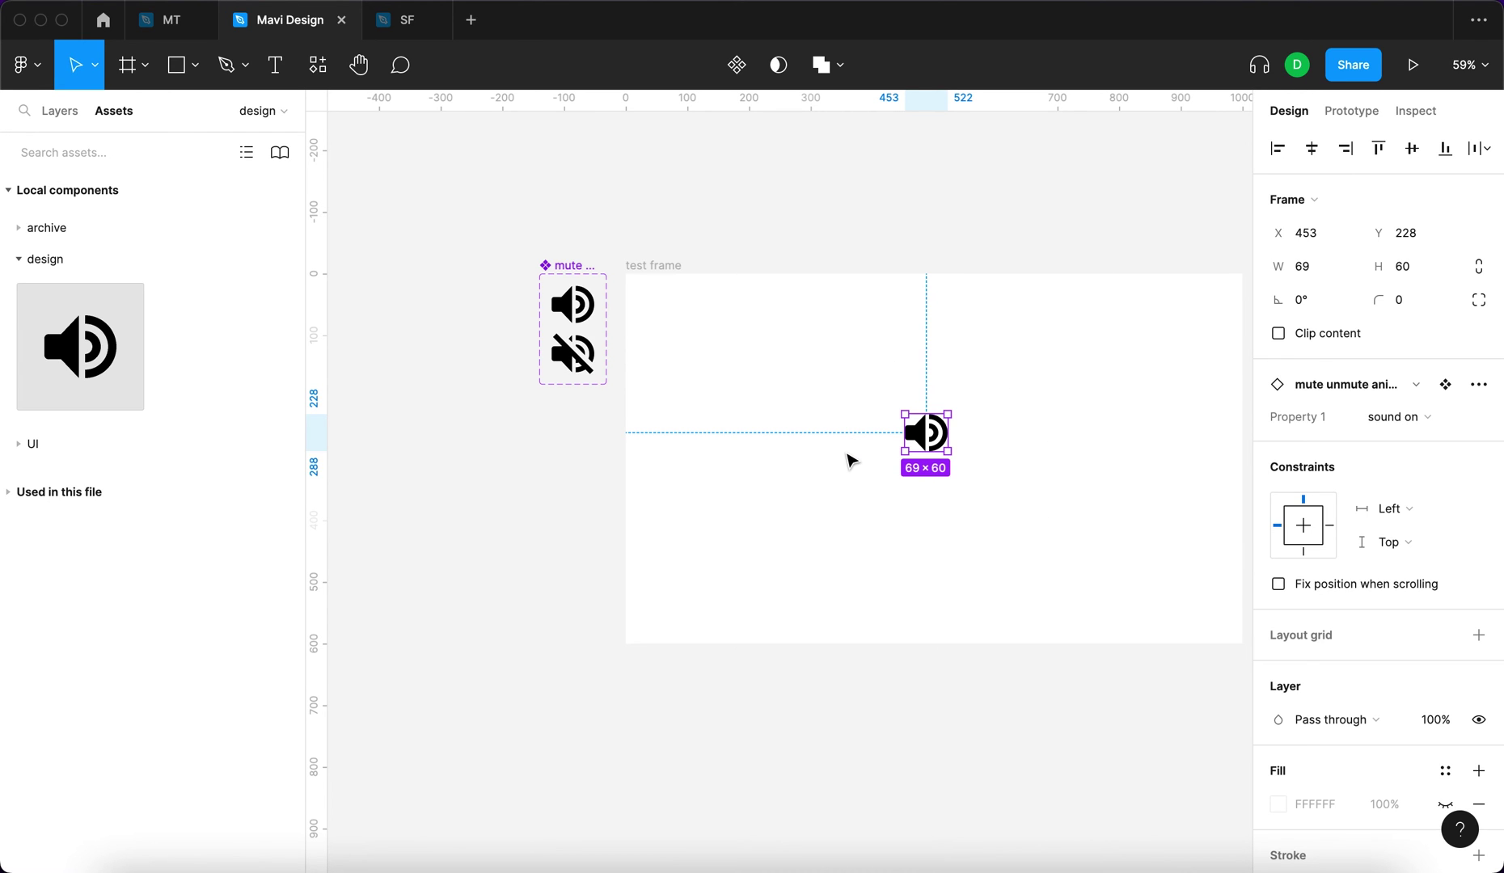
key(alt+h)
key(alt+v)
scroll(848, 460, right, 3)
scroll(848, 459, down, 1)
click(856, 178)
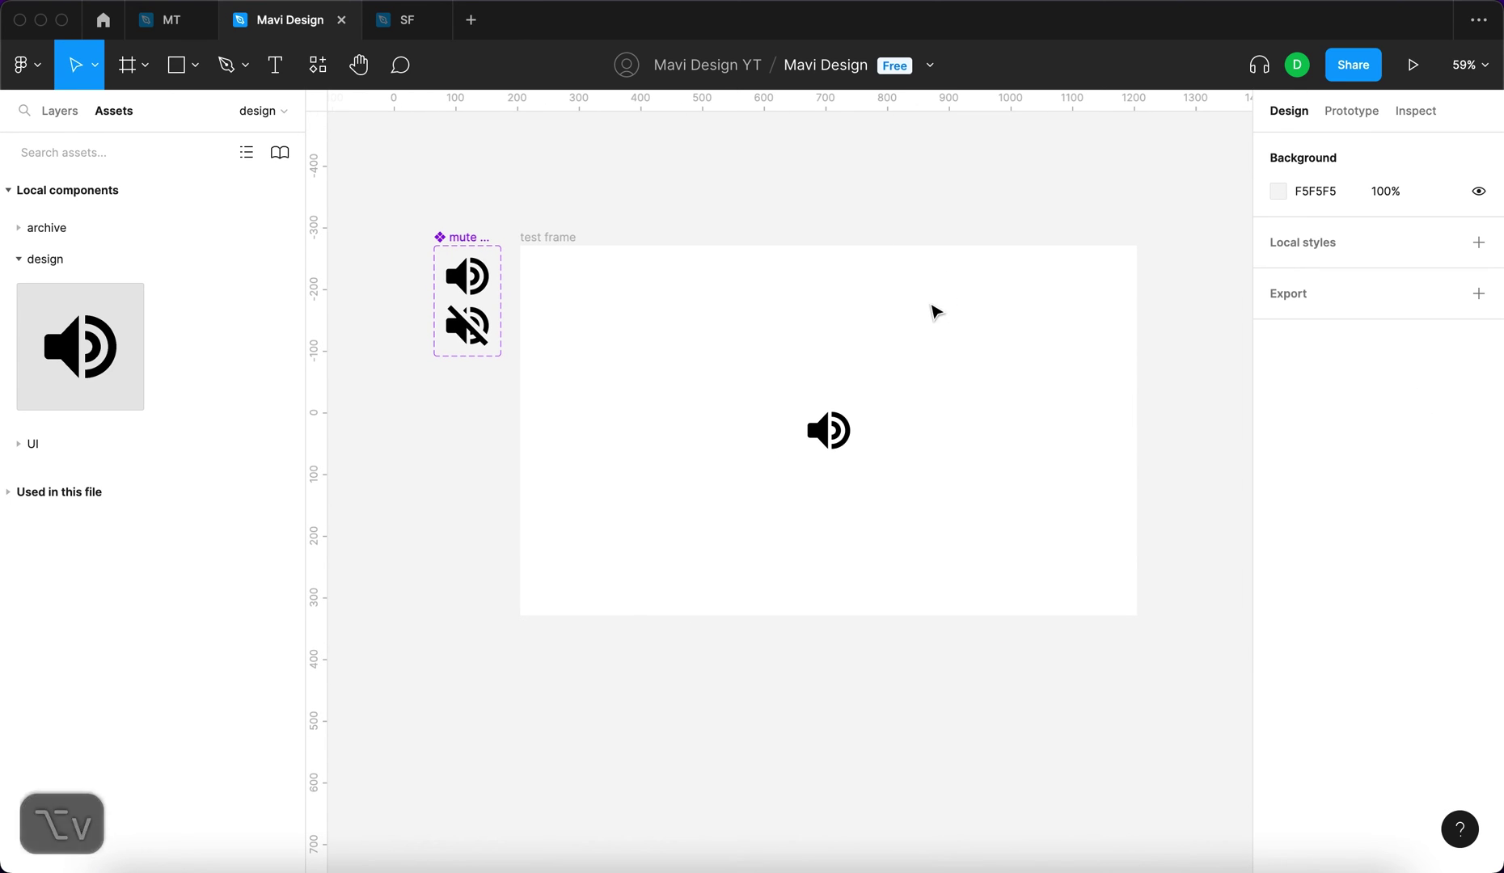
click(829, 429)
click(530, 240)
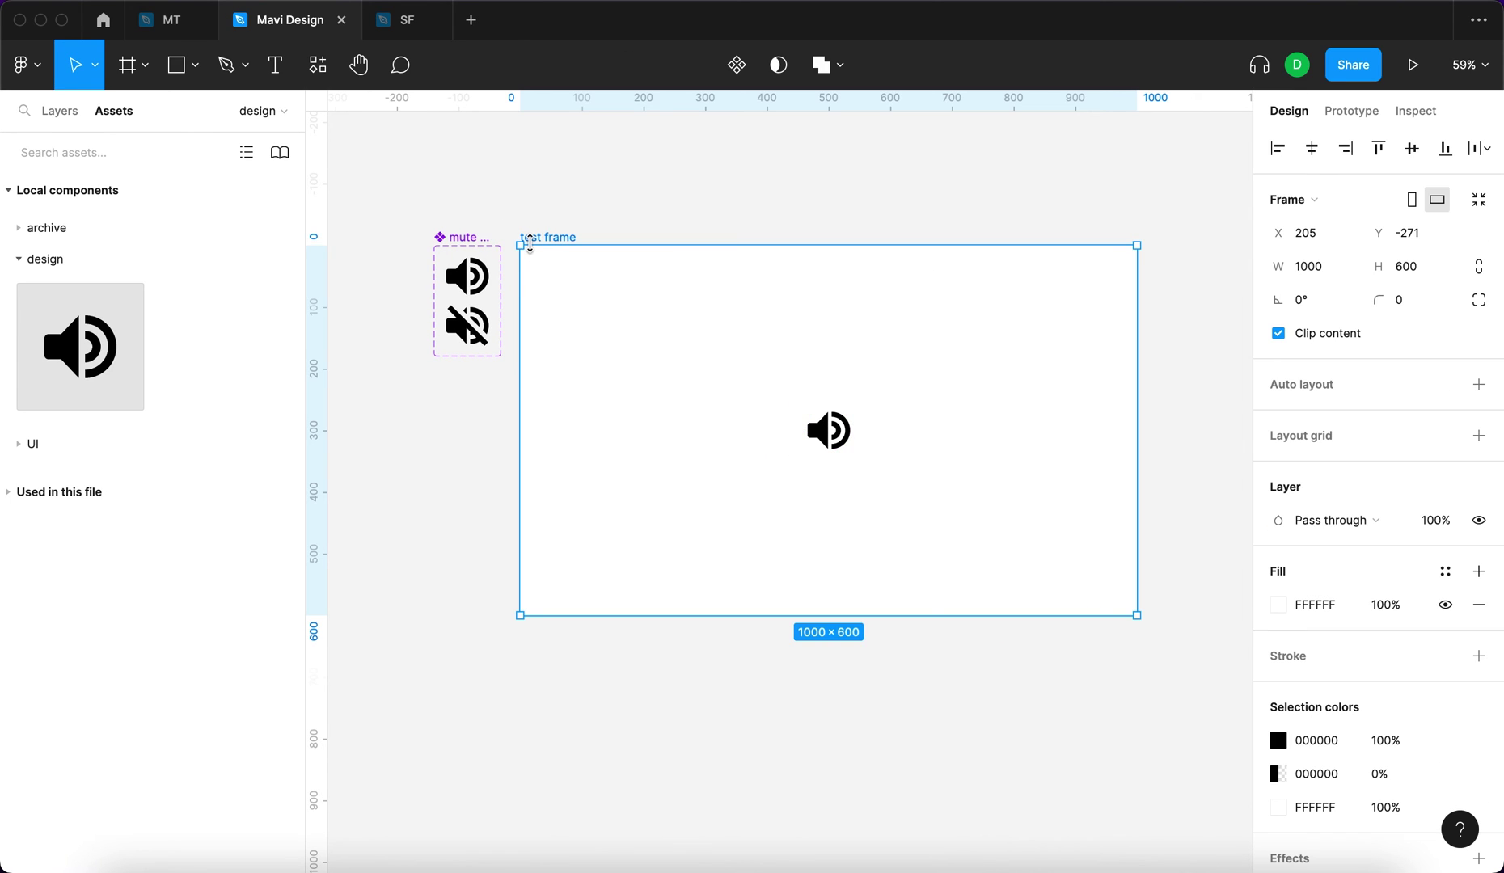
Present the prototype once, then return to the editor with the test frame selected
click(1413, 64)
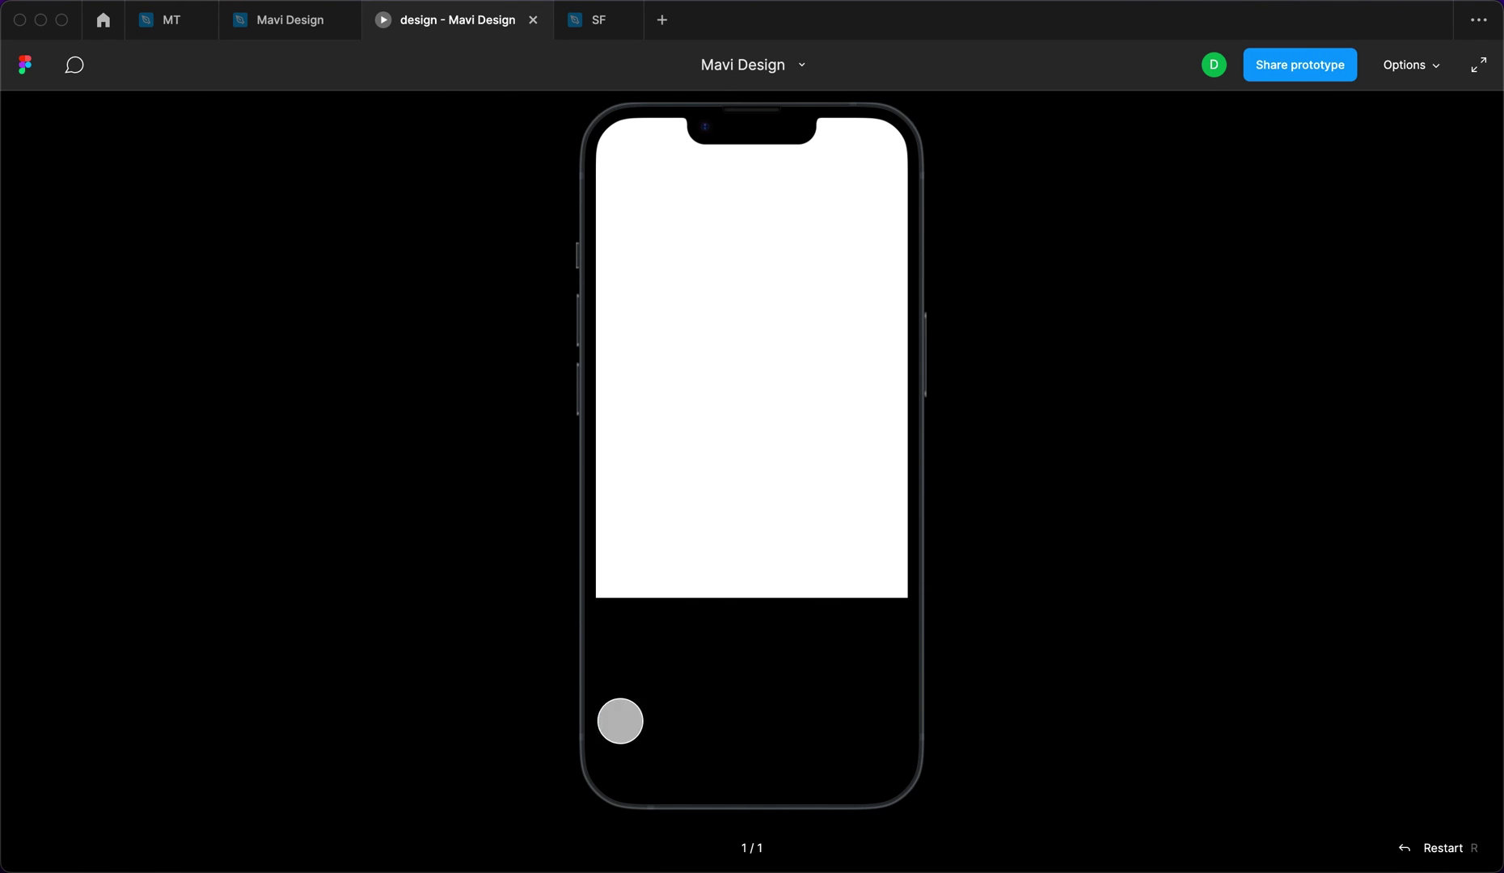
click(324, 20)
click(833, 194)
click(557, 238)
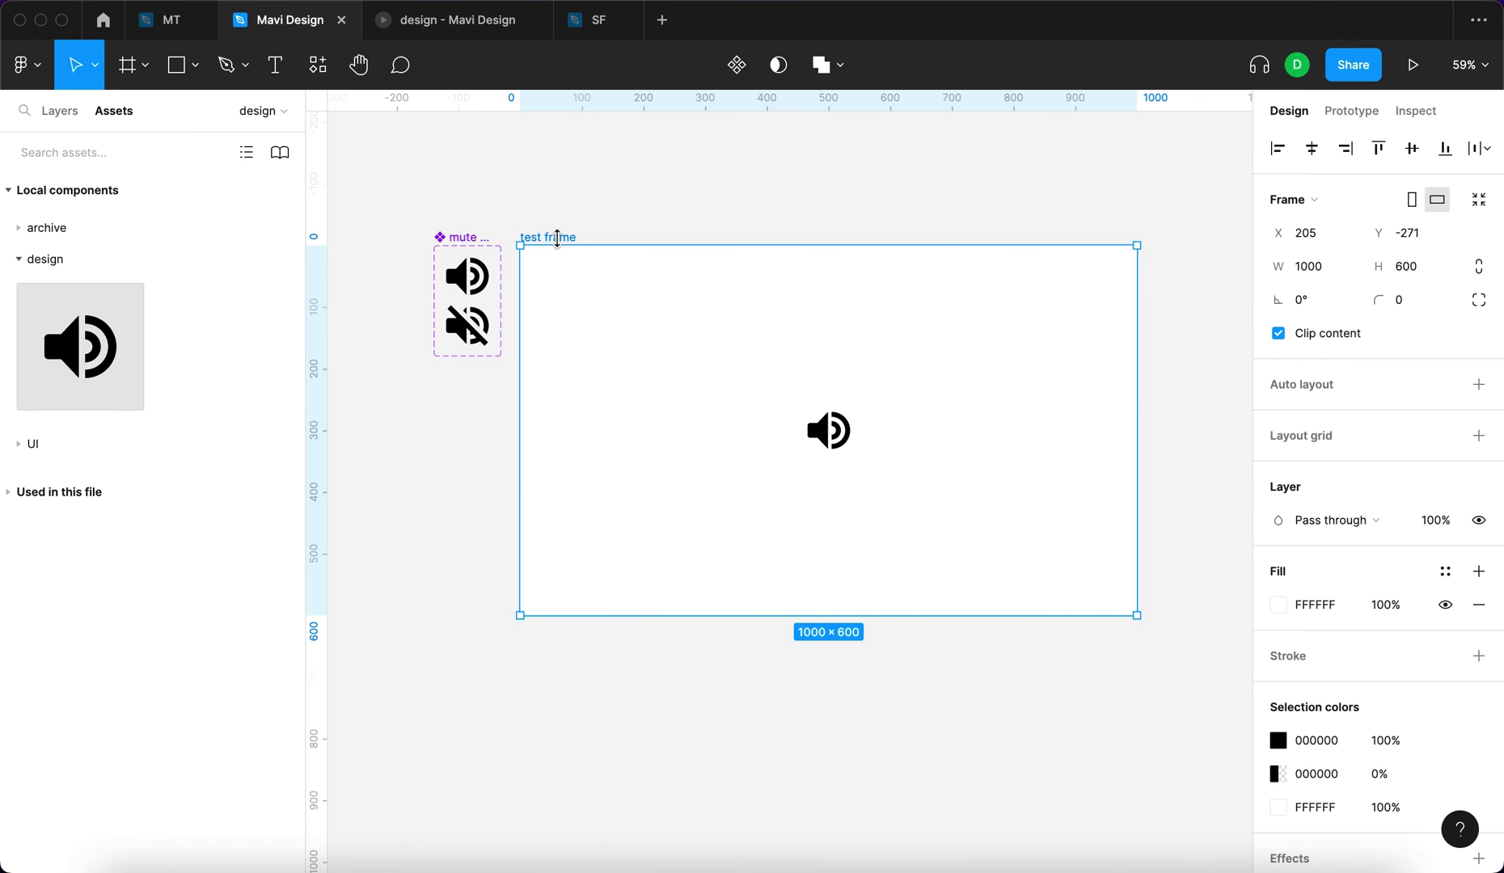
Set the prototype device to None and tap the speaker in the preview to mute it
click(1345, 114)
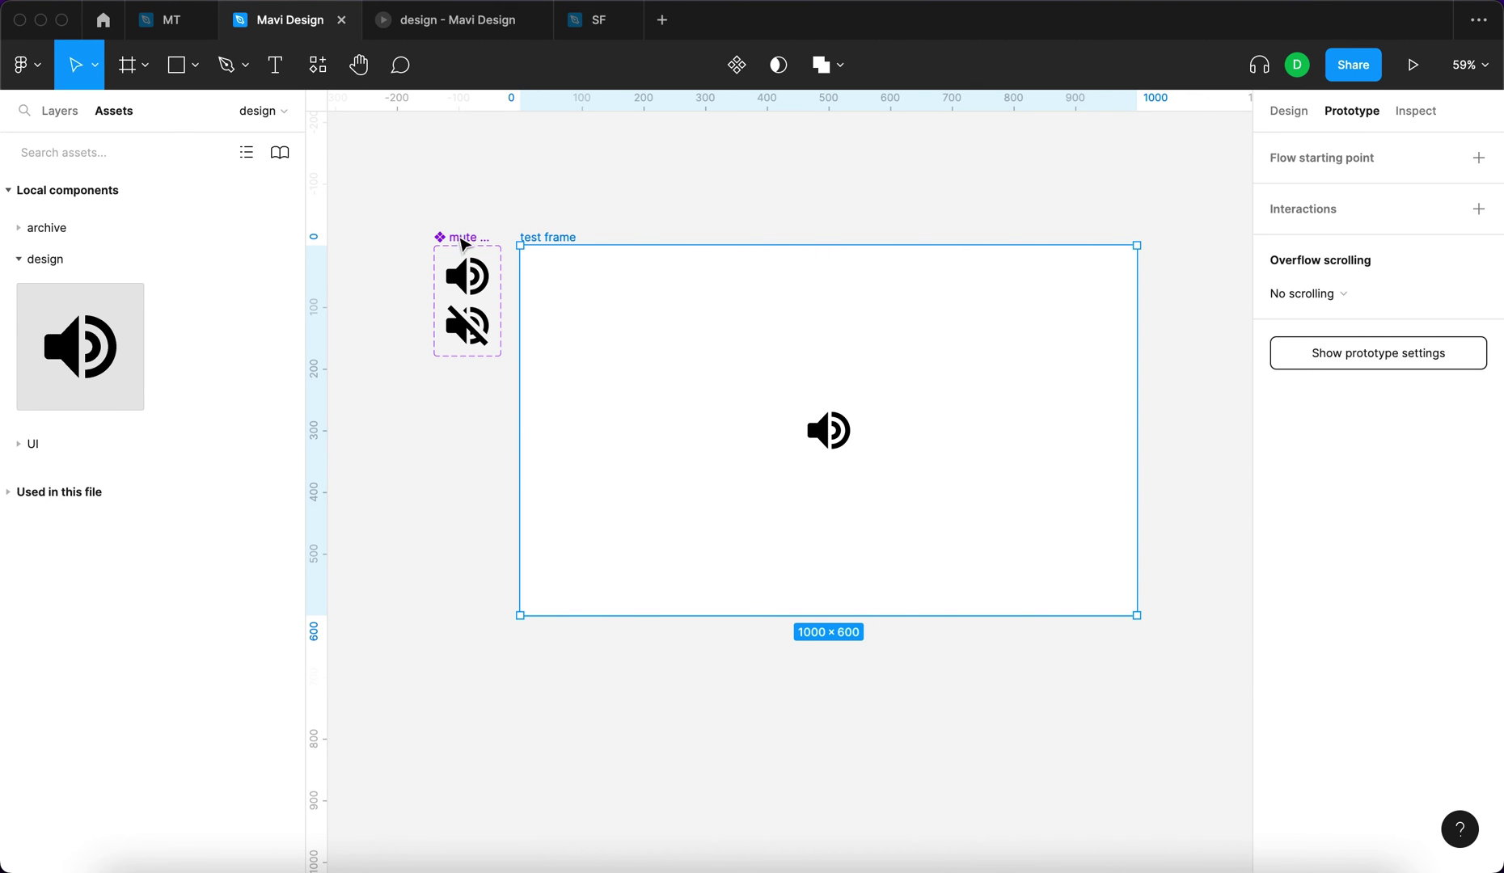
click(1420, 355)
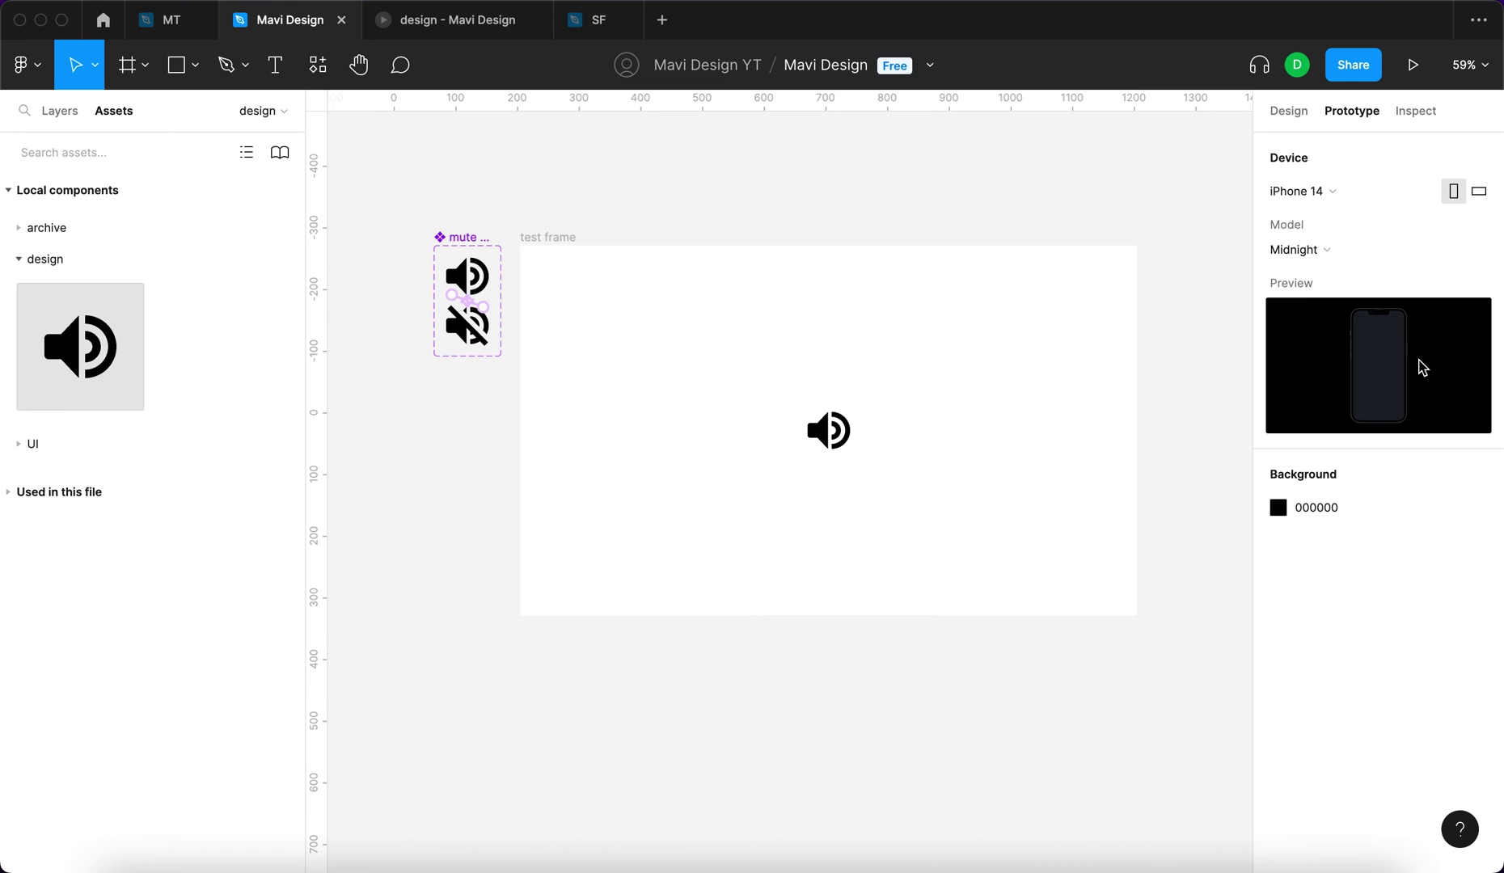
click(1319, 194)
click(1297, 143)
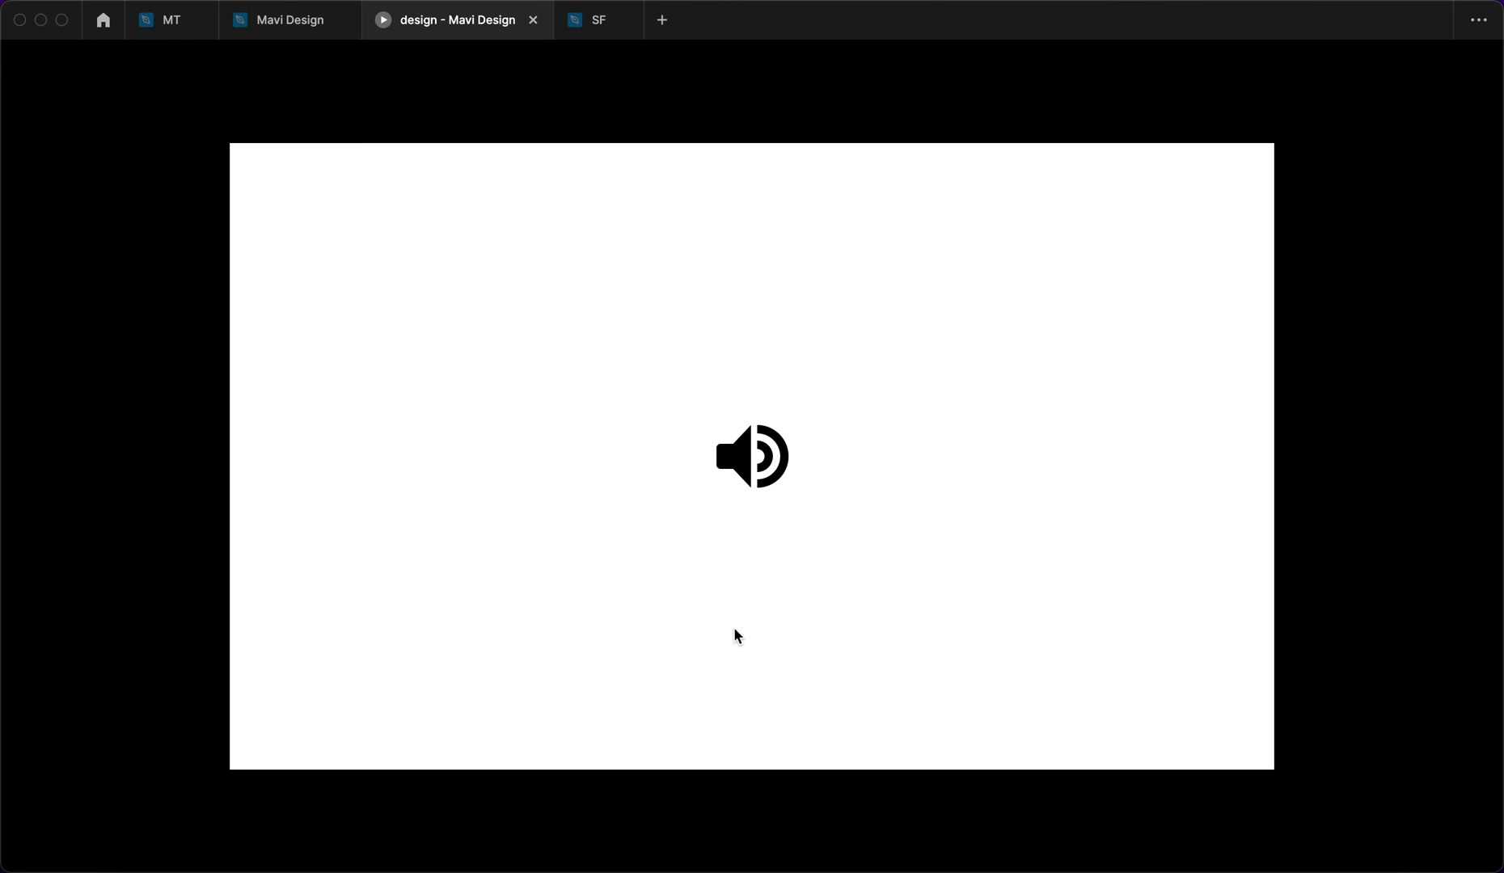
click(789, 477)
Change both variants' interaction duration from 300ms to 160ms
click(283, 23)
click(484, 243)
key(Return)
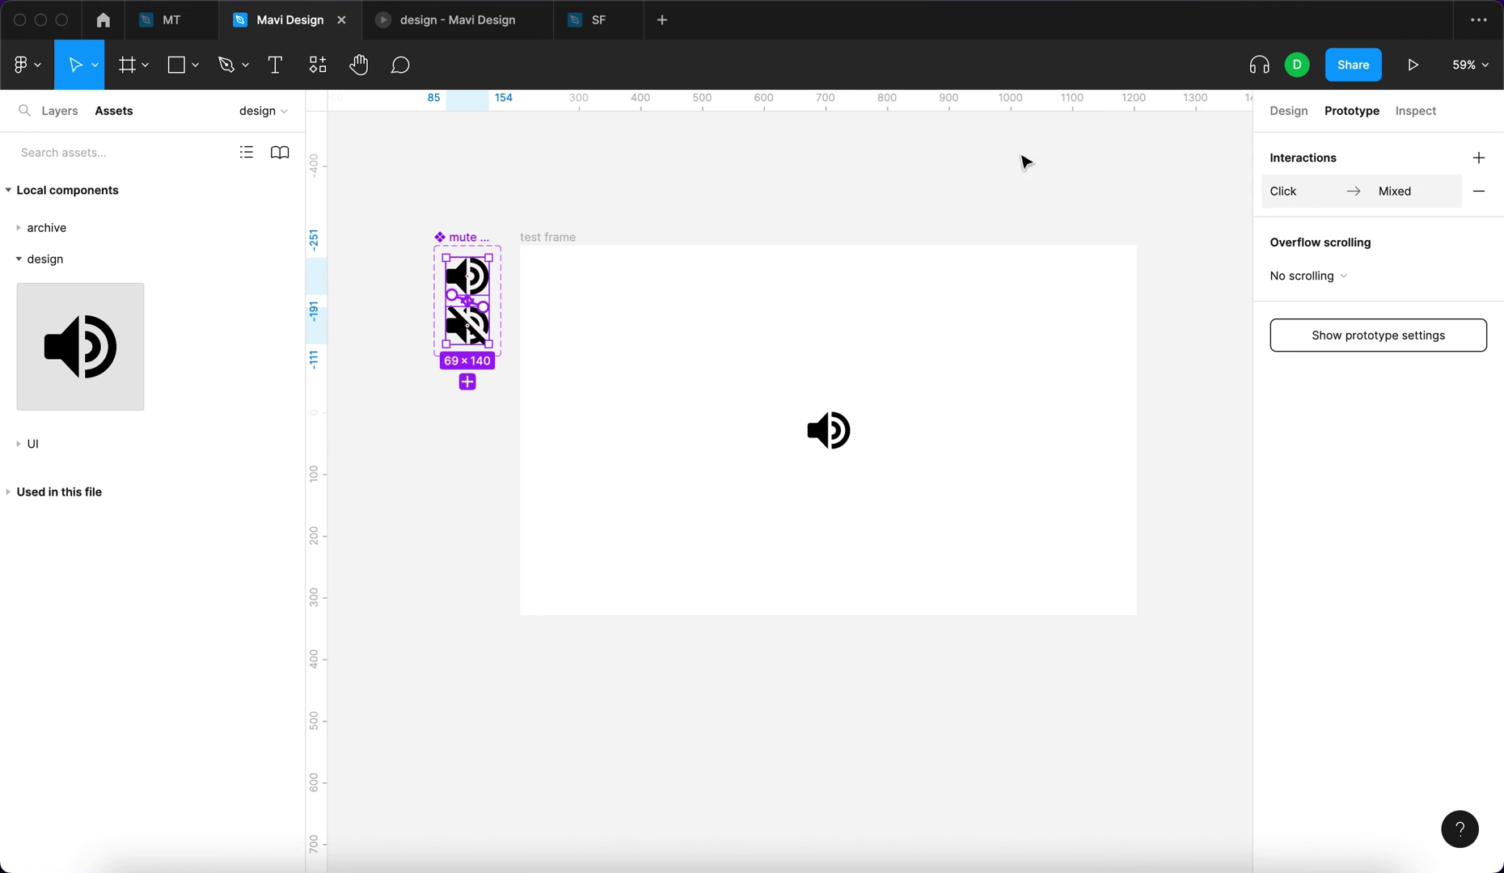
click(1355, 191)
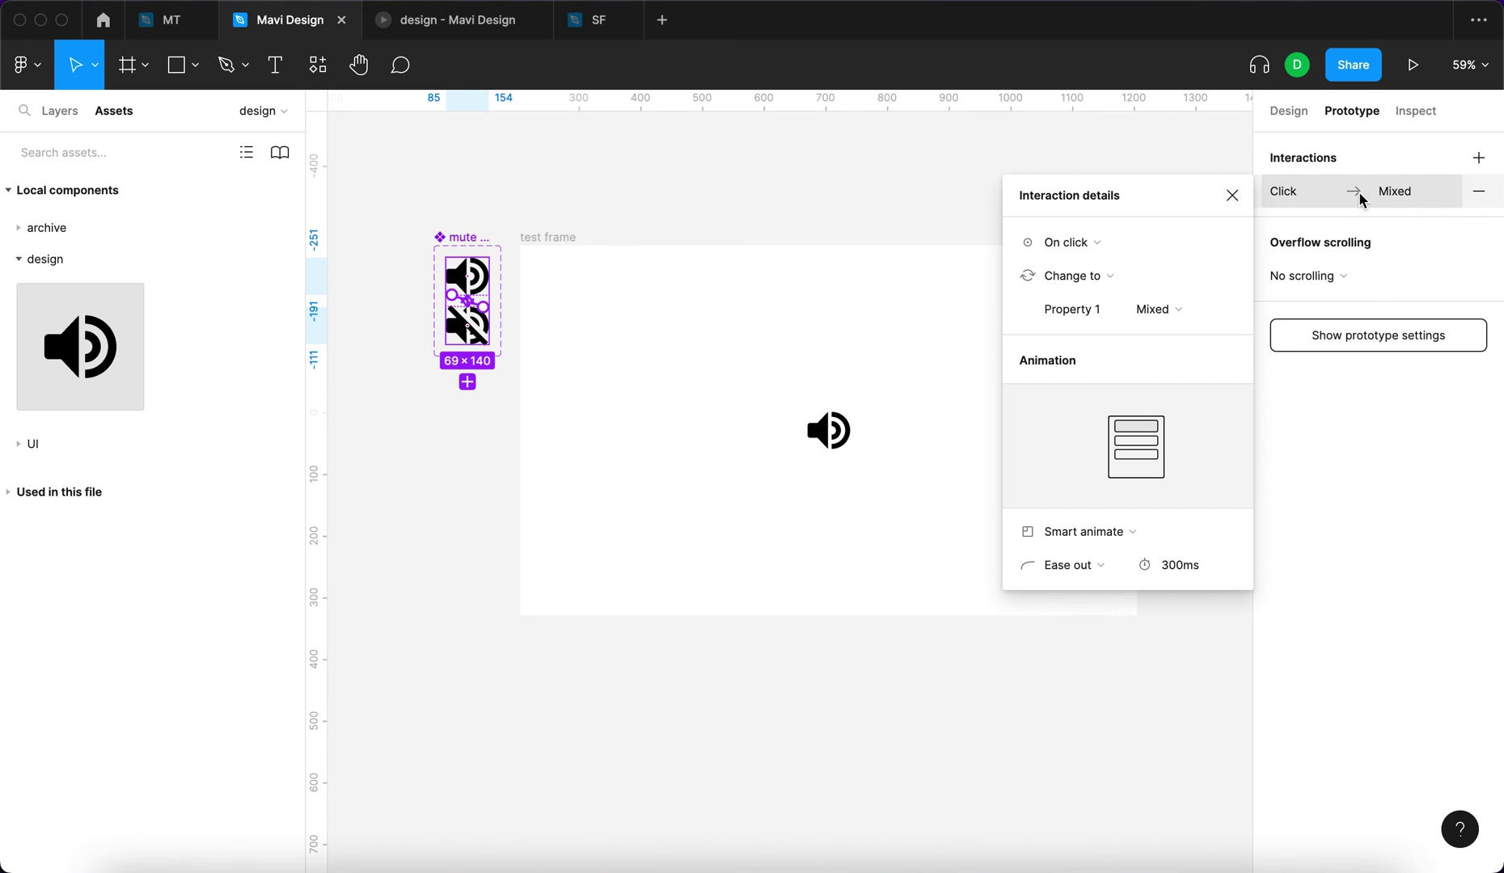
click(1186, 580)
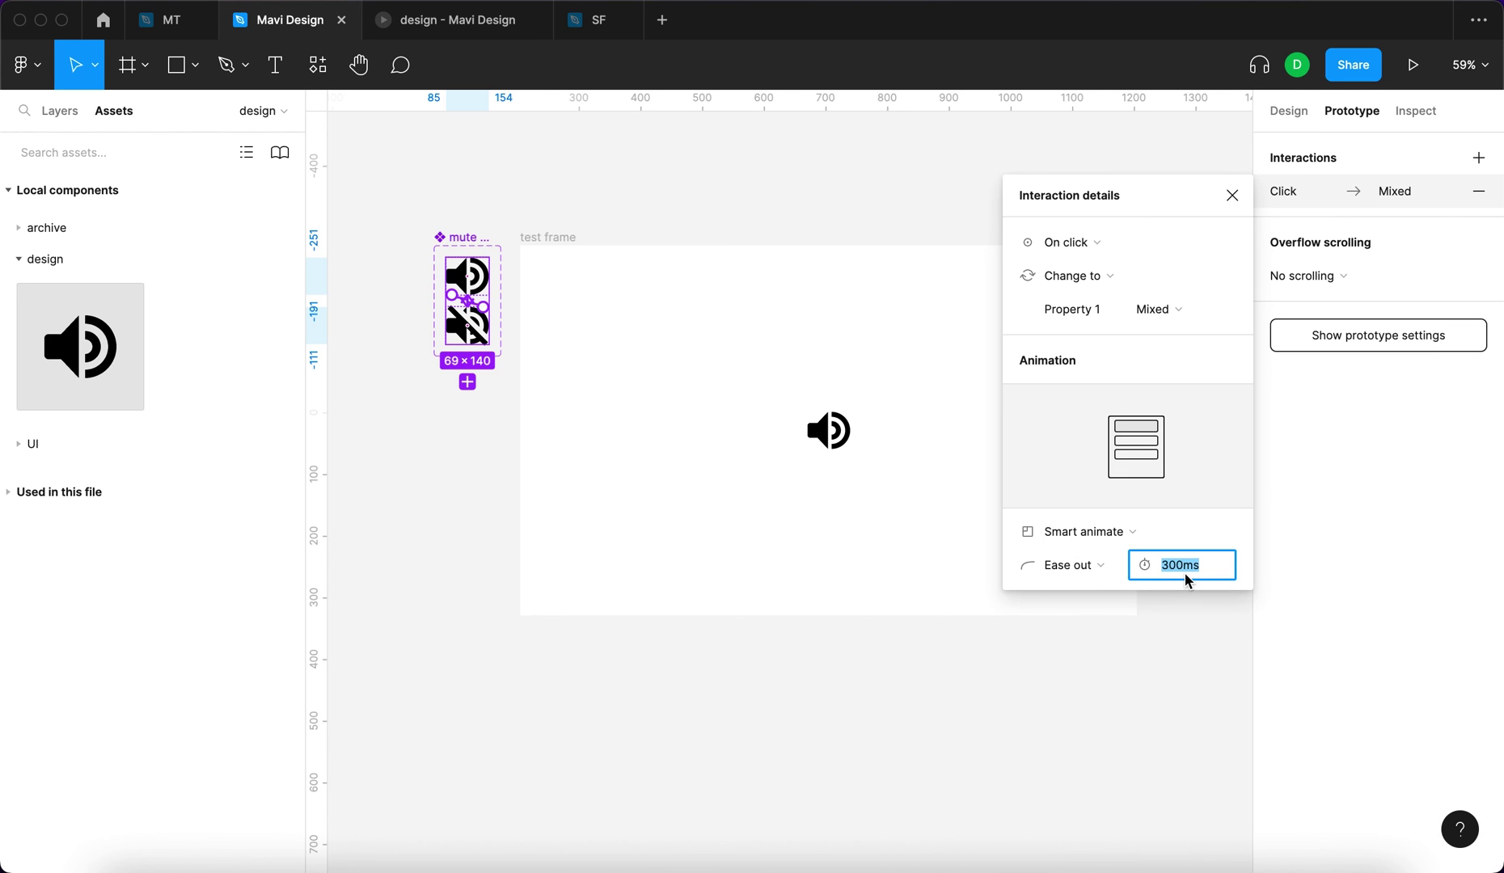
text(160)
key(Return)
Toggle the speaker several times in the prototype preview, ending on the muted icon
click(456, 20)
click(777, 455)
click(751, 465)
click(722, 471)
click(734, 480)
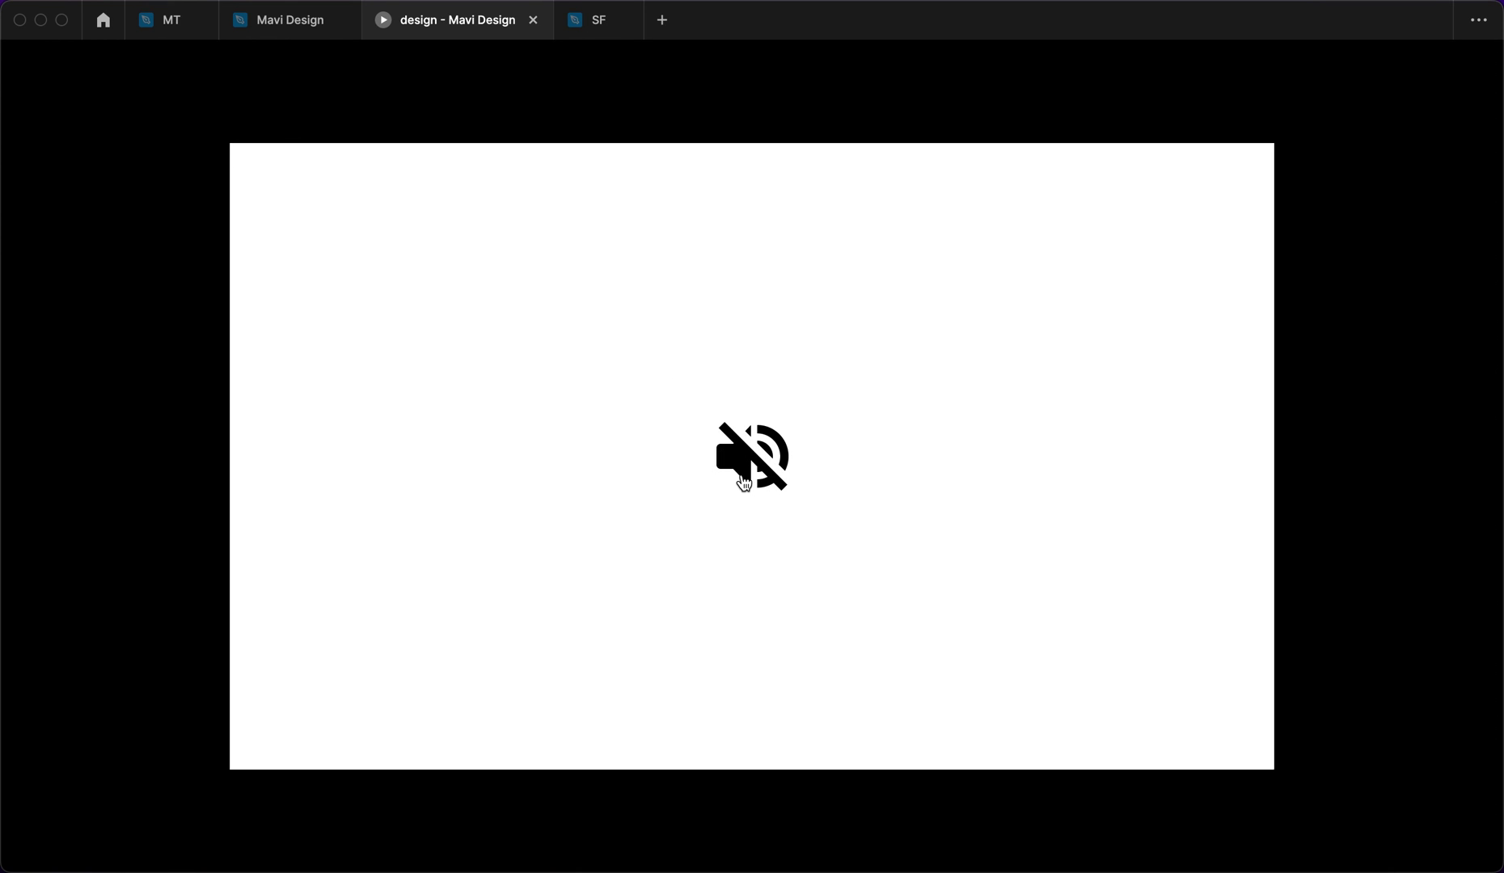
Back in the prototype preview, tap the muted speaker to return it to the sound on icon
click(289, 21)
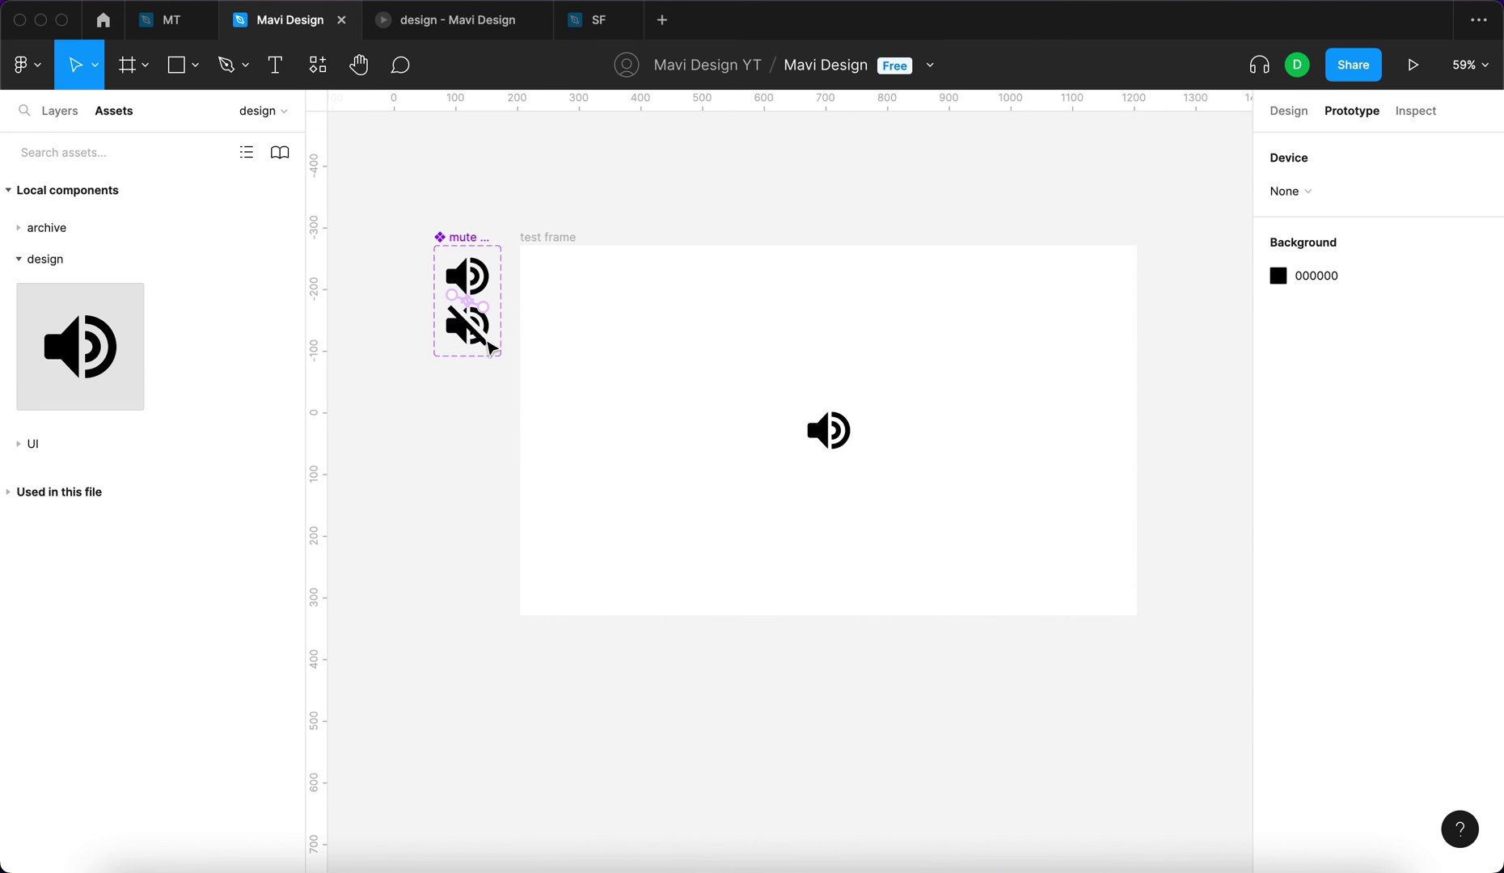
click(407, 19)
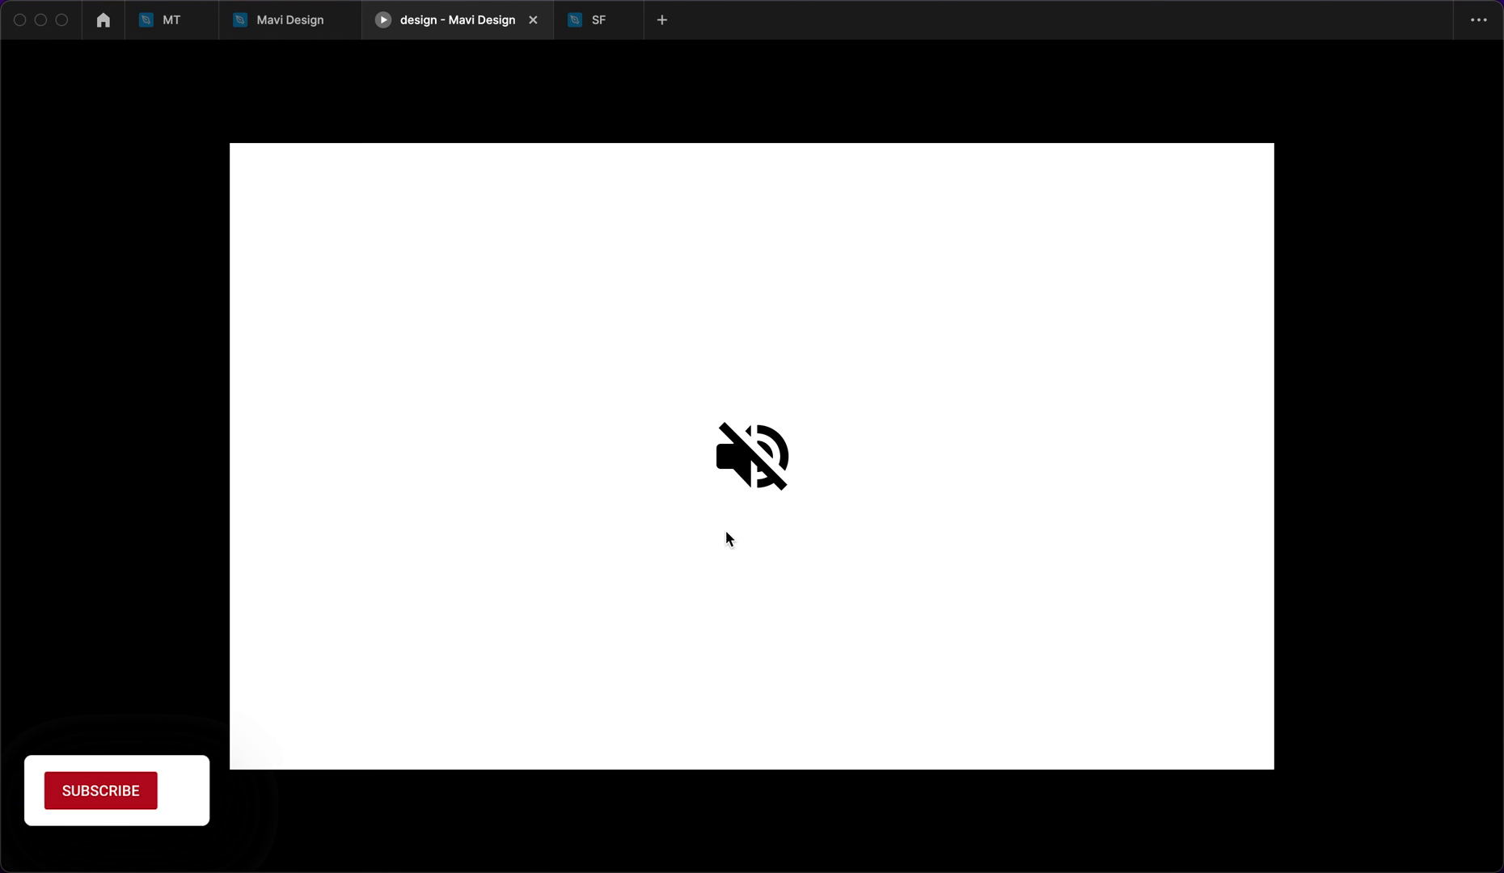
click(735, 475)
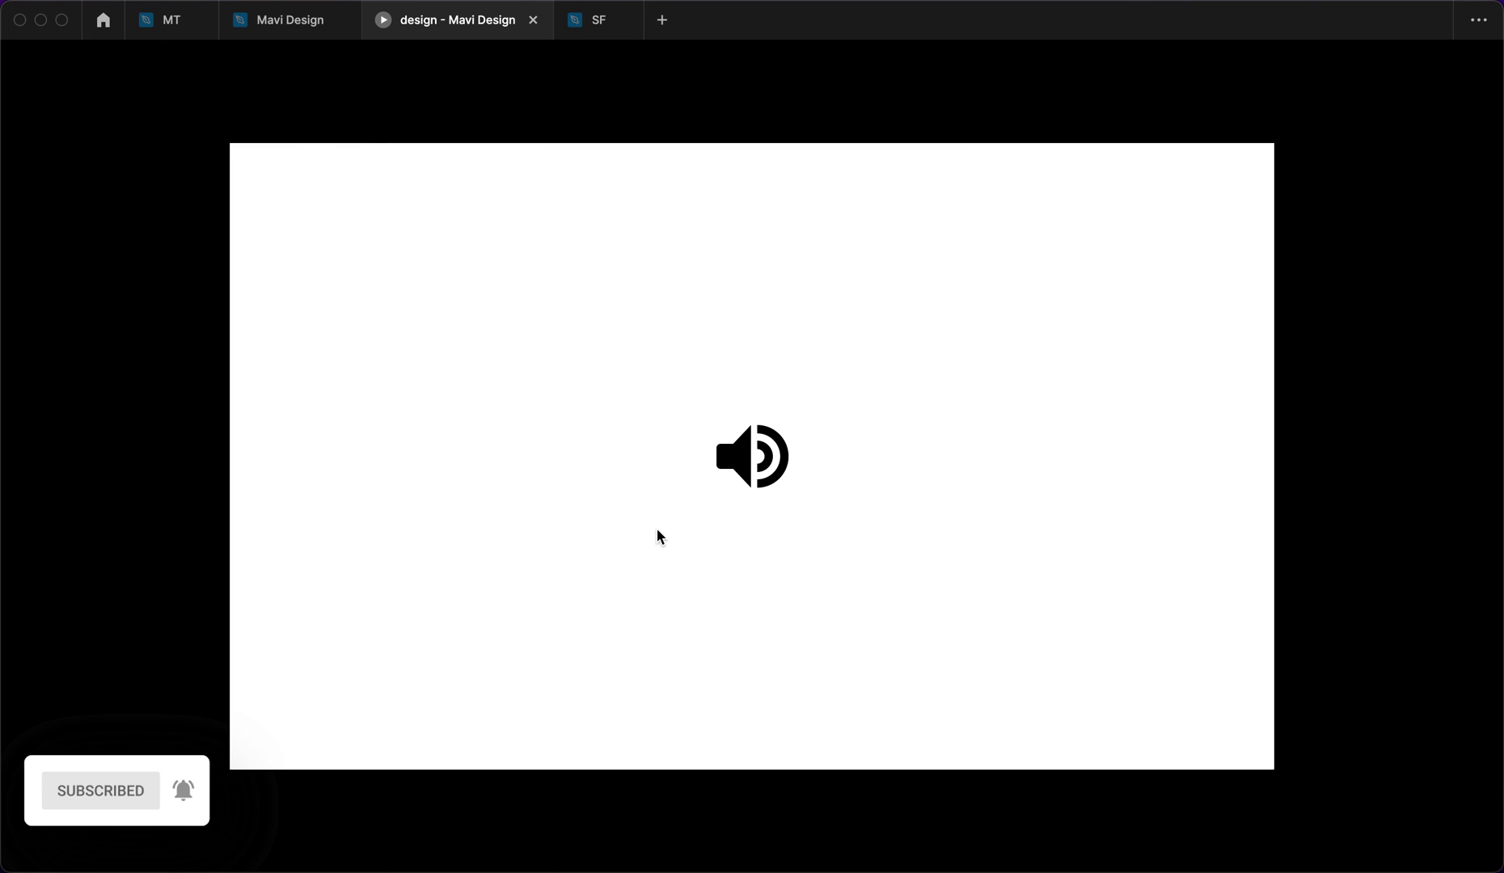